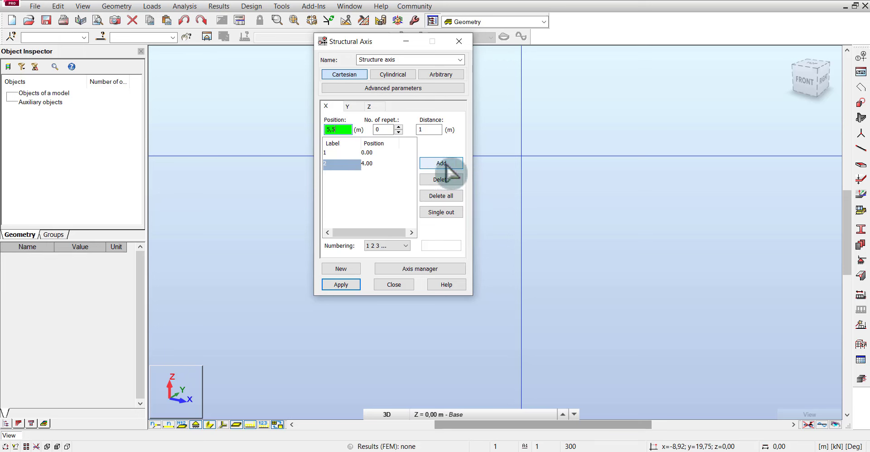
# Add an X axis at 5.5 m and Y axes at 0 and 0.5 m to the structural axis grid.
pyautogui.click(441, 164)
pyautogui.click(347, 107)
pyautogui.click(425, 161)
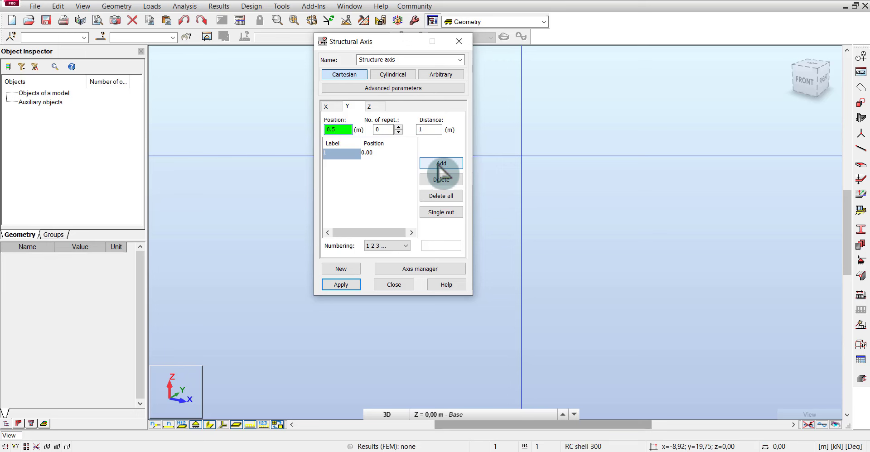
pyautogui.click(441, 164)
# Add Z axes at 0 and 3 m to the structural axis grid.
pyautogui.click(370, 107)
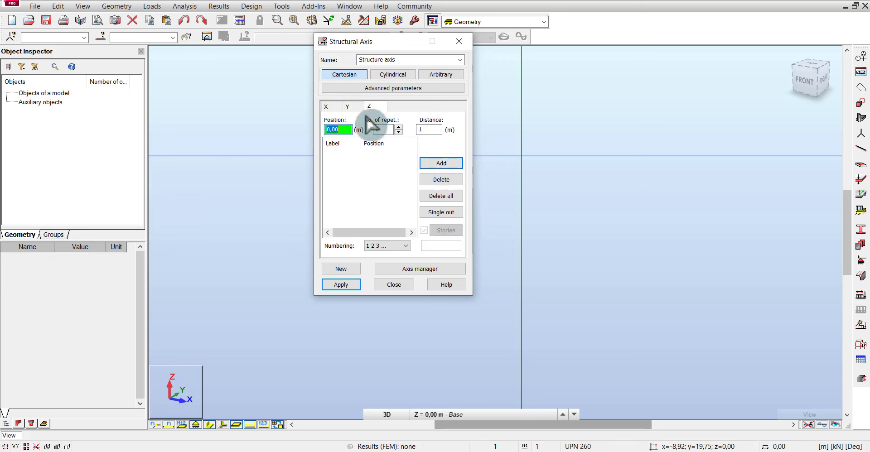
pyautogui.click(442, 164)
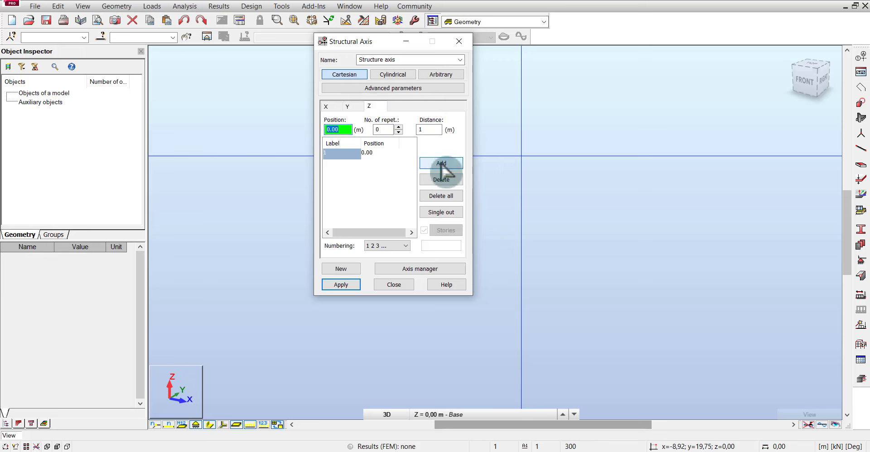
pyautogui.write('3')
pyautogui.click(441, 164)
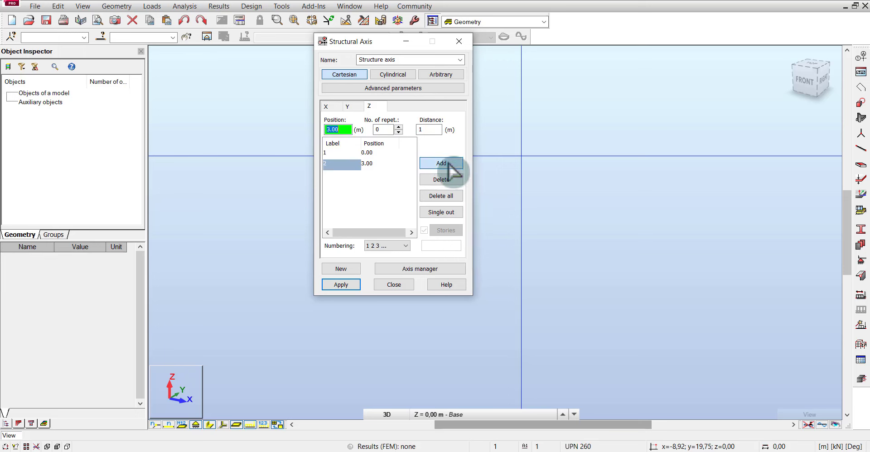
# Switch the Z axis numbering to A B C and apply the structural axes to the model.
pyautogui.click(388, 246)
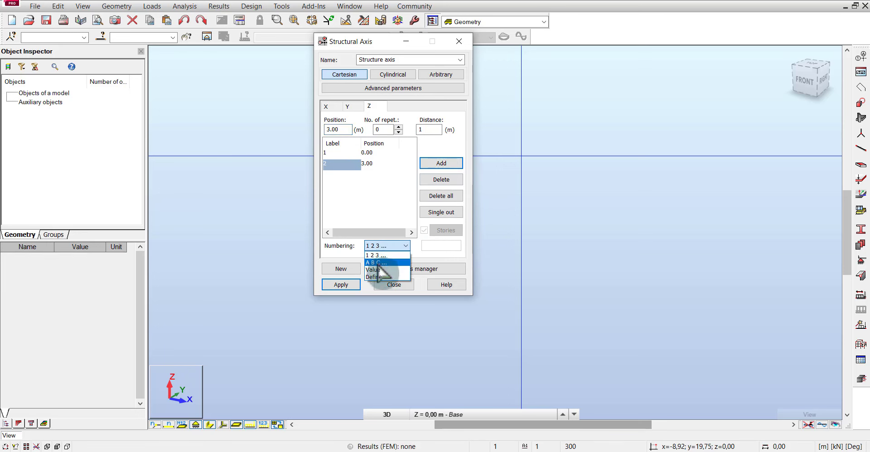
pyautogui.click(385, 260)
pyautogui.click(340, 284)
pyautogui.click(393, 285)
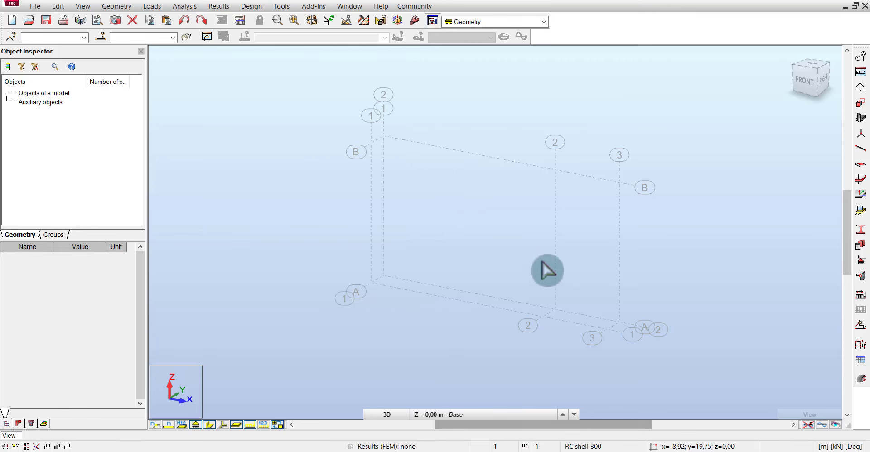
pyautogui.scroll(5, 590, 272)
pyautogui.scroll(-2, 454, 295)
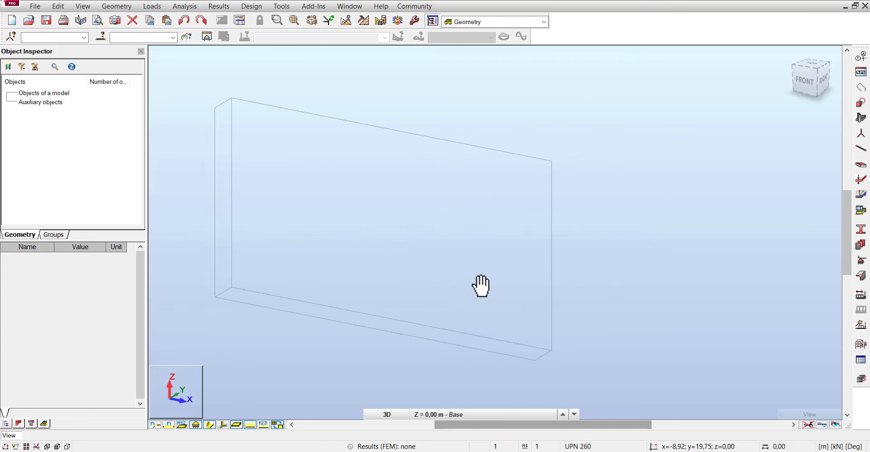
# Open the member definition and check which sections are available for a simple member.
pyautogui.click(860, 150)
pyautogui.click(421, 115)
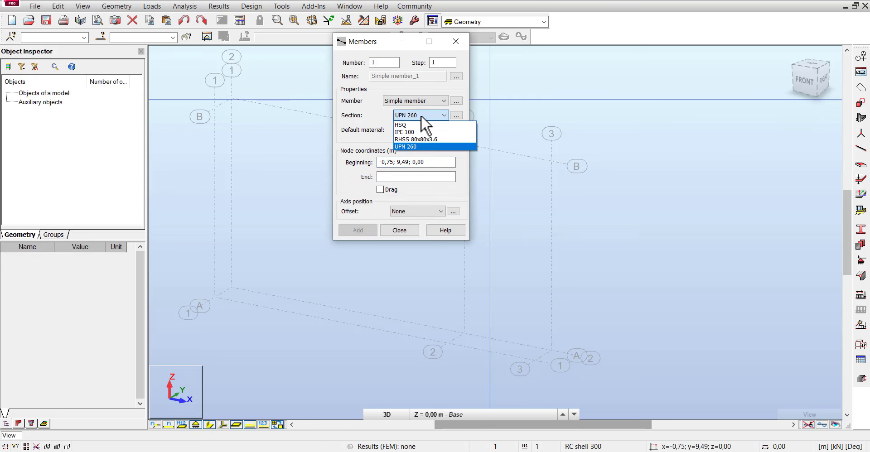
pyautogui.click(427, 113)
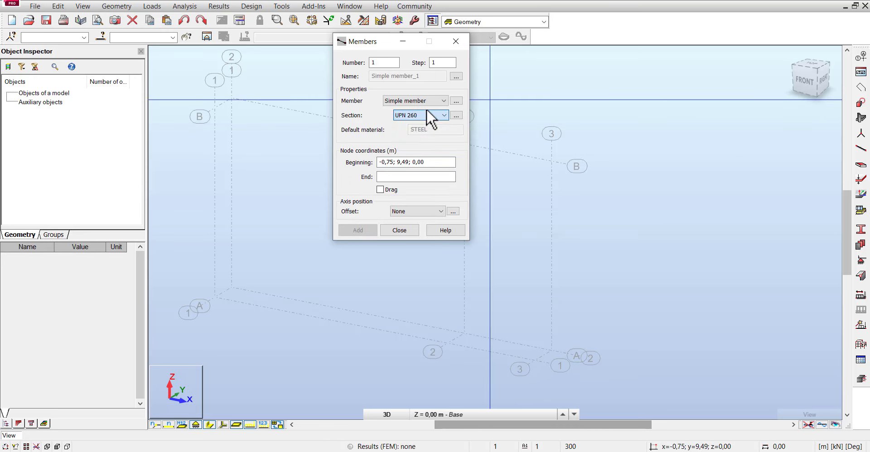
pyautogui.click(456, 116)
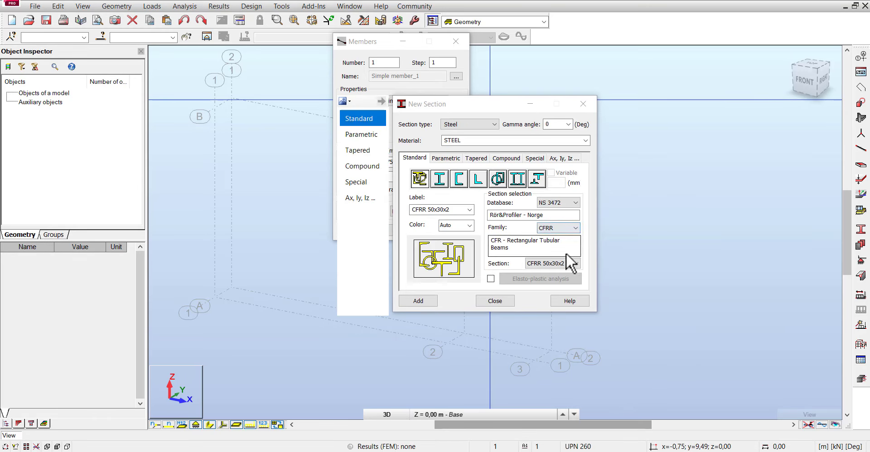
pyautogui.click(566, 264)
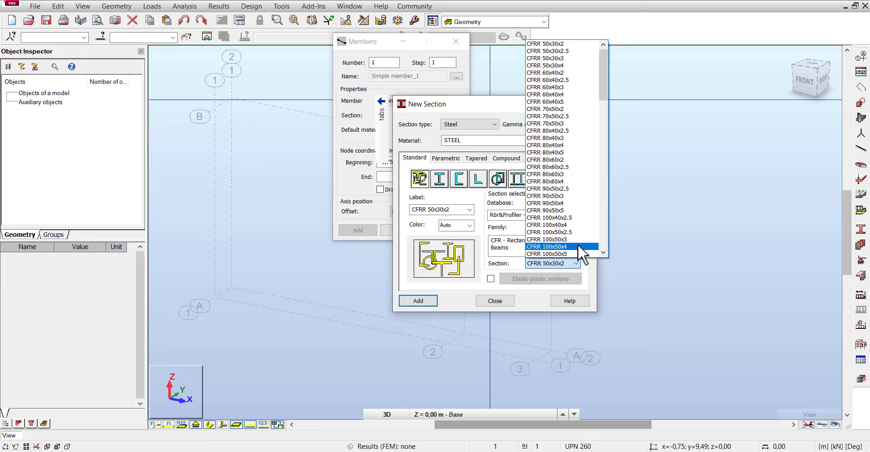
pyautogui.scroll(-1, 578, 245)
pyautogui.scroll(-3, 578, 240)
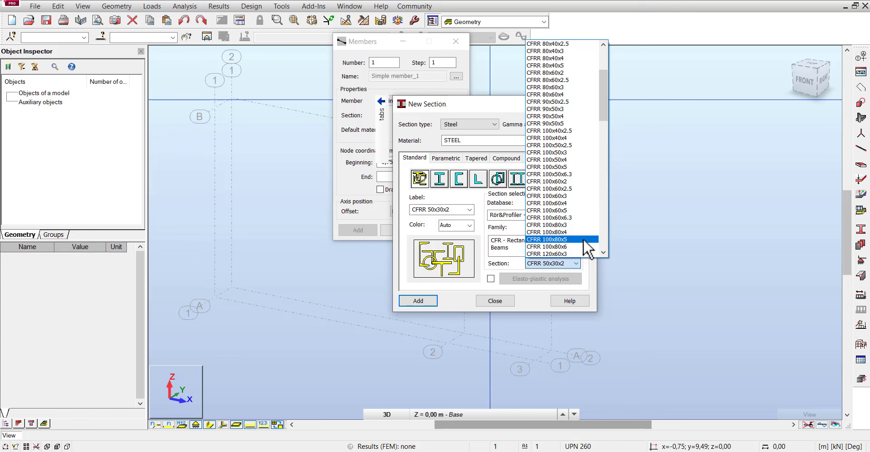
pyautogui.click(581, 246)
pyautogui.click(498, 300)
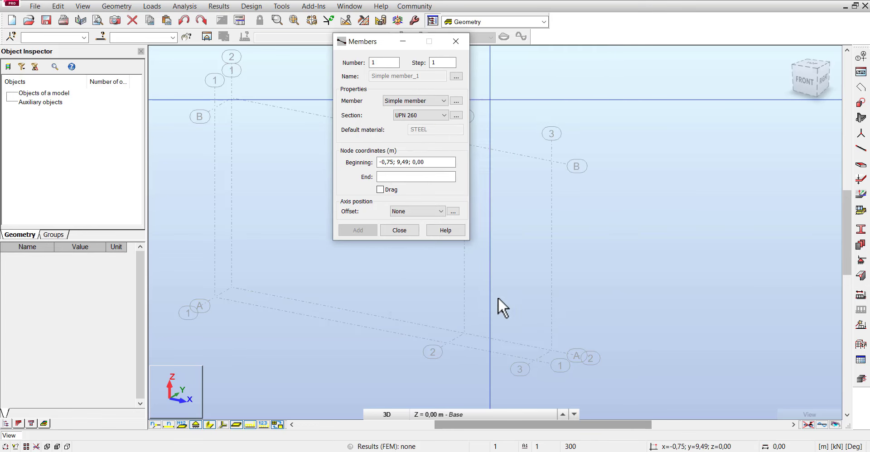
pyautogui.click(425, 115)
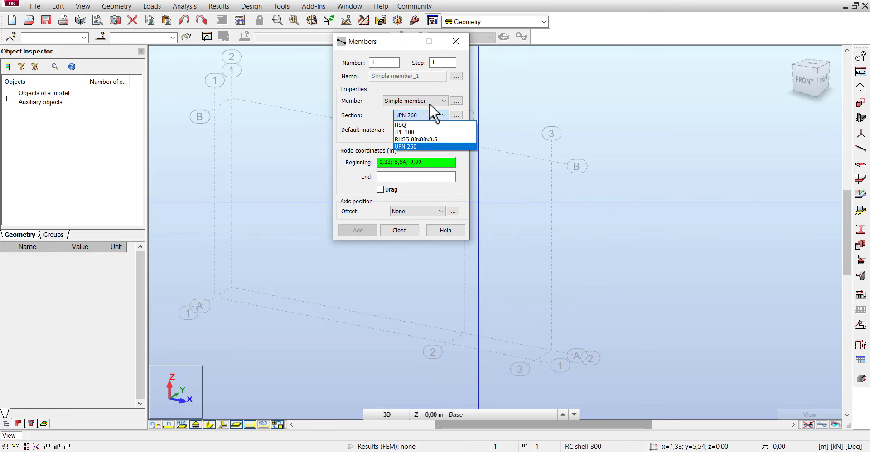
pyautogui.click(424, 113)
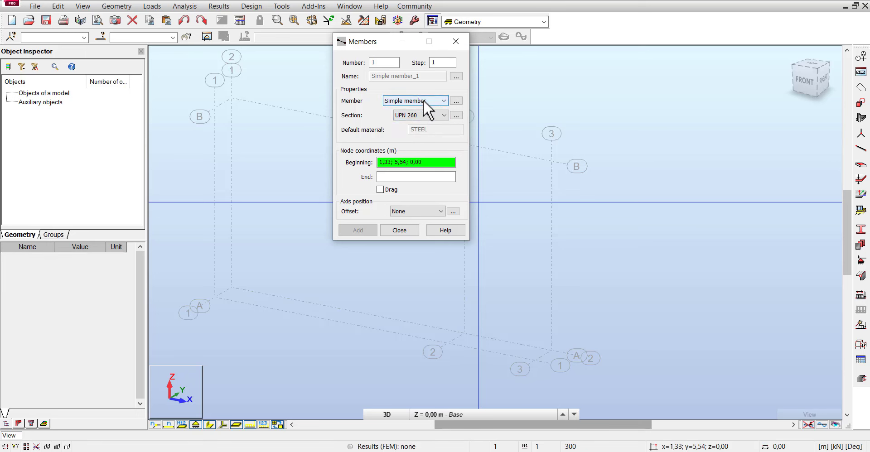
# Set the member type to Column and choose CFRS 100x100x6 from the NS 3472 database for a new steel section.
pyautogui.click(424, 100)
pyautogui.click(409, 137)
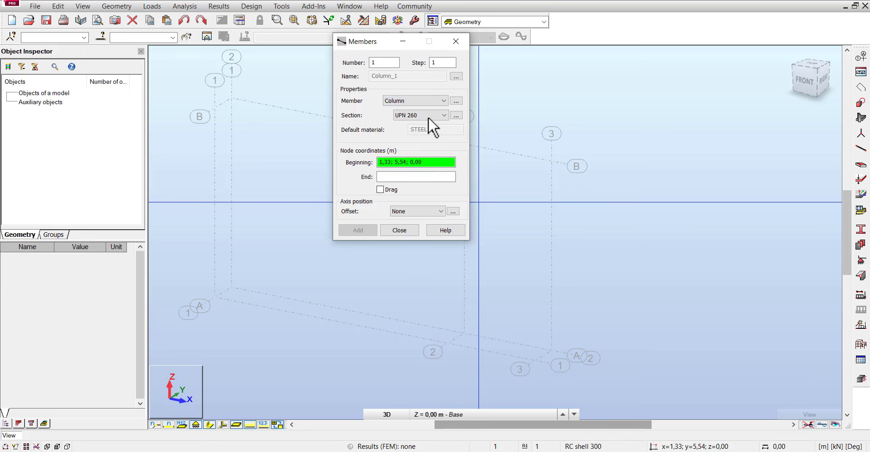
pyautogui.click(458, 115)
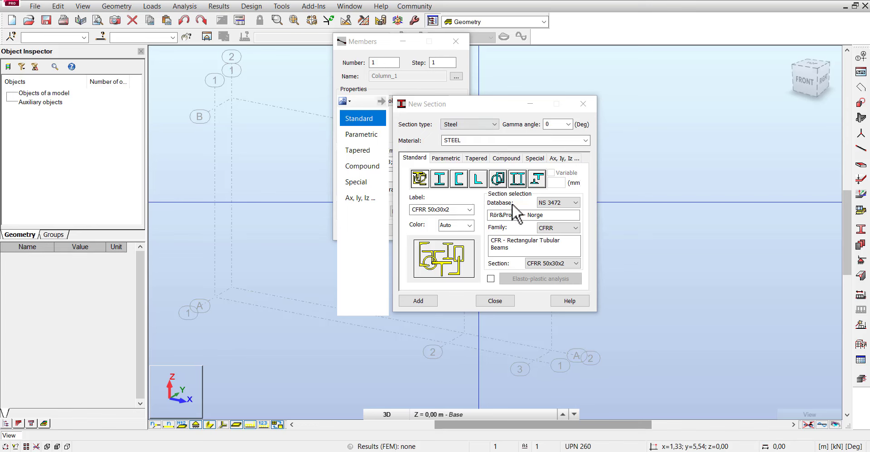
pyautogui.click(567, 231)
pyautogui.click(567, 254)
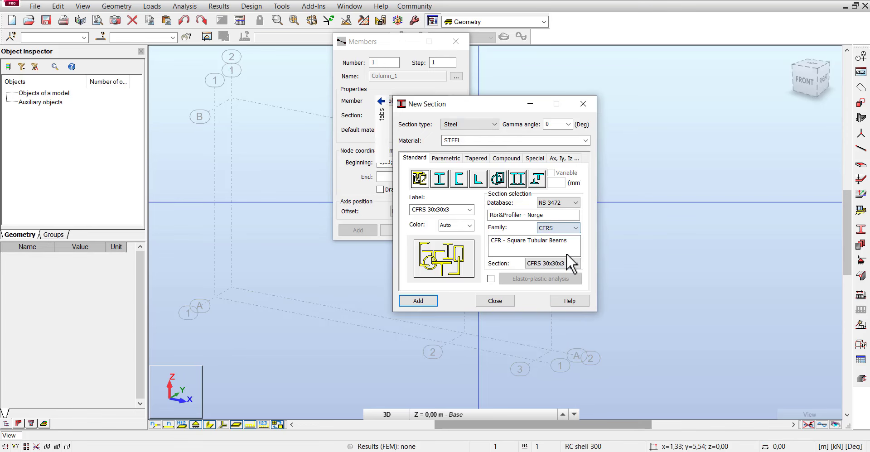
pyautogui.click(559, 229)
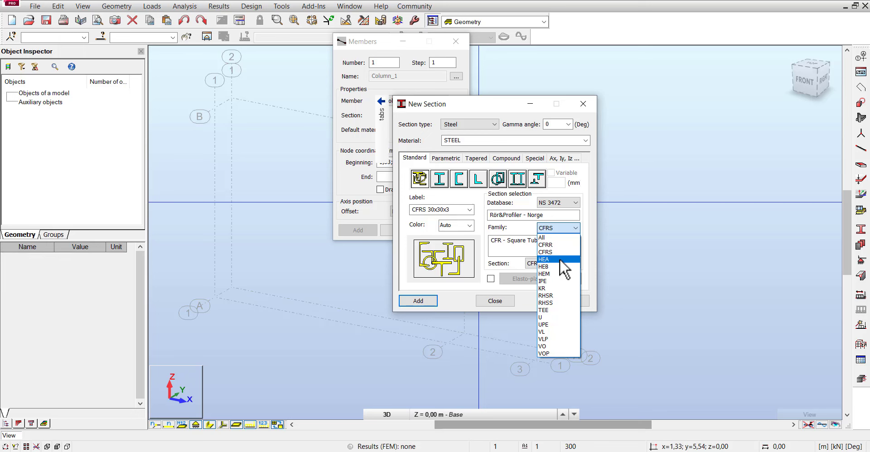
pyautogui.click(560, 252)
pyautogui.click(554, 264)
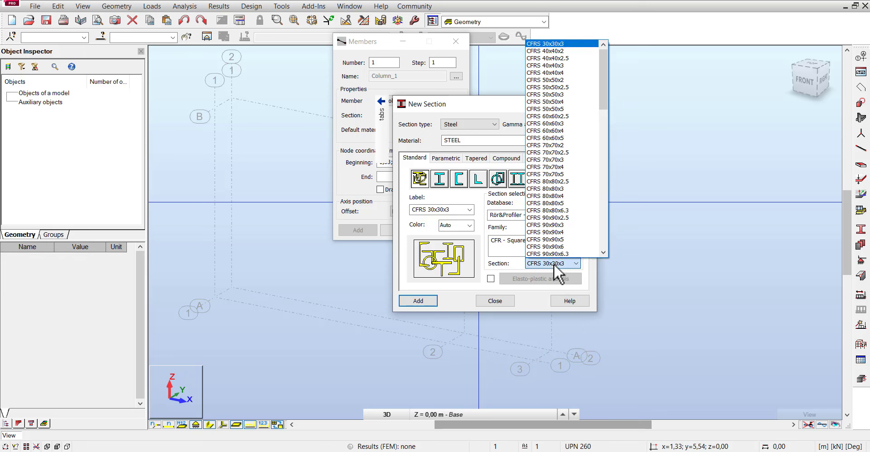
pyautogui.scroll(-8, 567, 221)
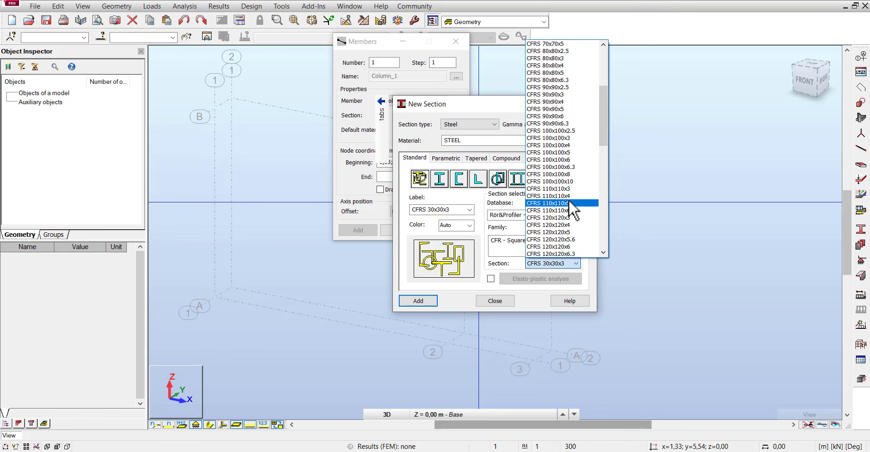
pyautogui.click(569, 174)
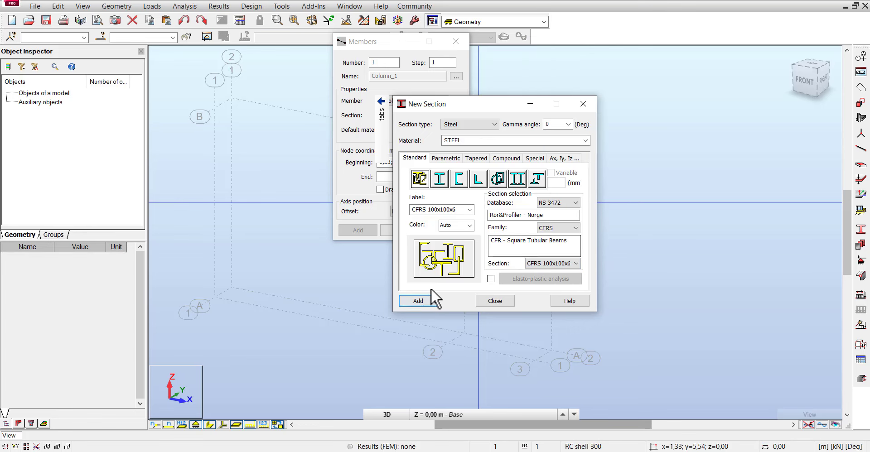
# Assign material S355 to the CFRS 100x100x6 section and add it to the available sections.
pyautogui.click(585, 140)
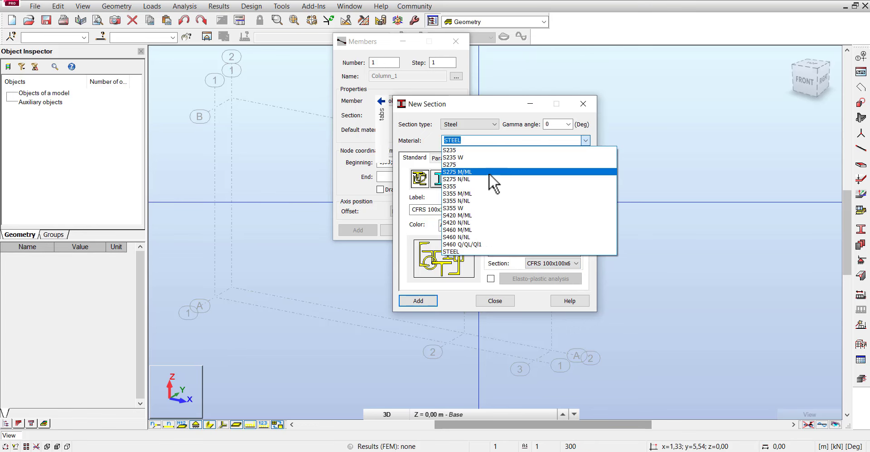
pyautogui.click(485, 184)
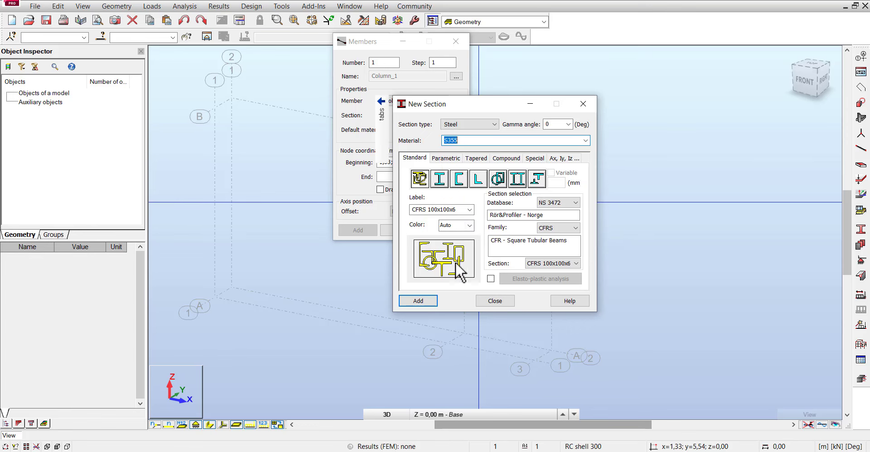
pyautogui.click(415, 295)
pyautogui.click(509, 301)
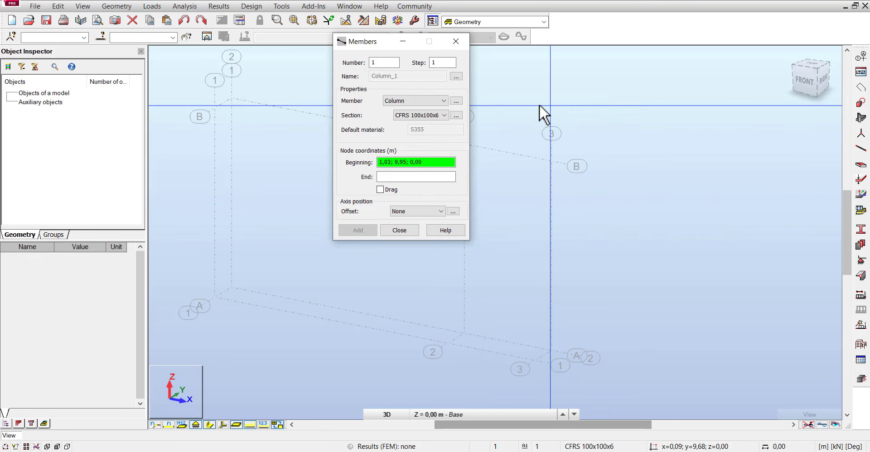
# Set the member type to Beam and view its member design parameters.
pyautogui.click(439, 101)
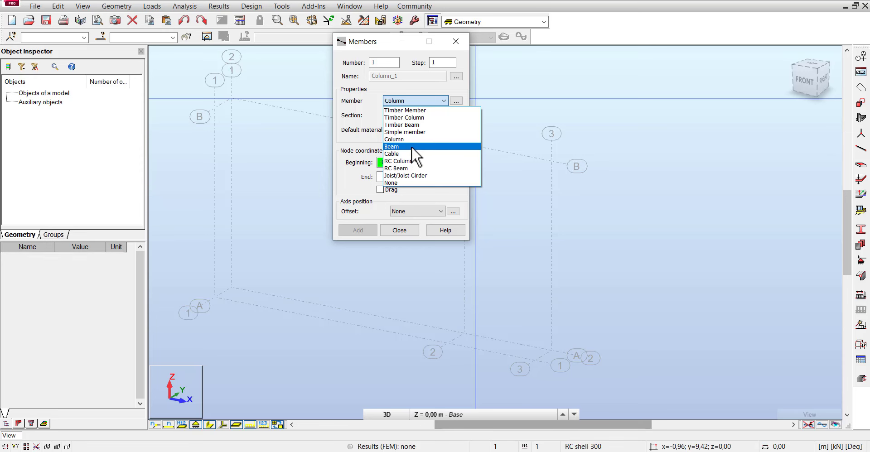
pyautogui.click(412, 146)
pyautogui.click(456, 100)
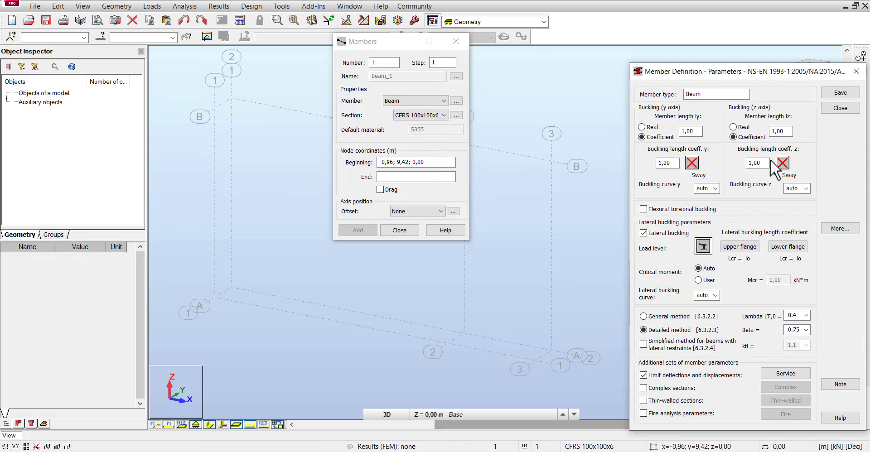
pyautogui.click(857, 71)
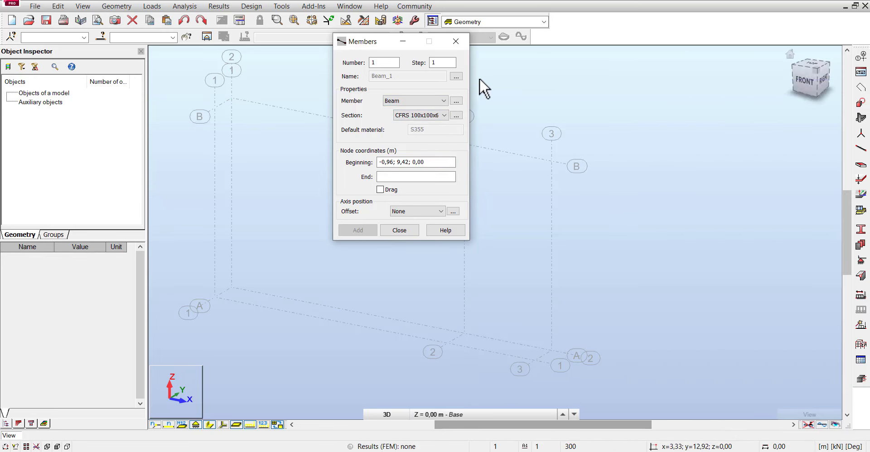
# Start a new steel I-section for the beam and choose HEA 240 from the HEA family.
pyautogui.click(455, 119)
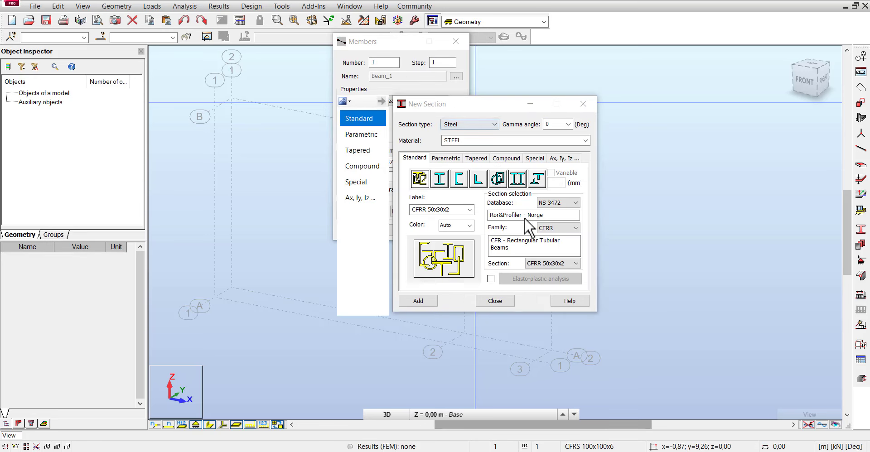
pyautogui.click(439, 179)
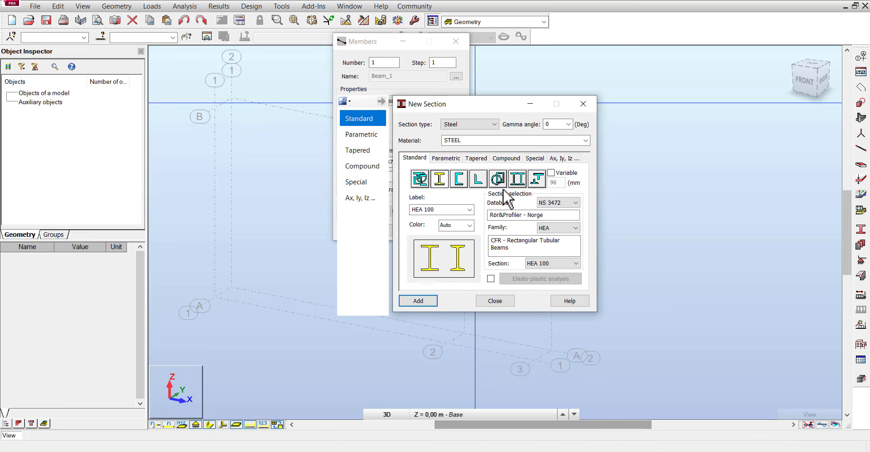
pyautogui.click(554, 263)
pyautogui.click(547, 324)
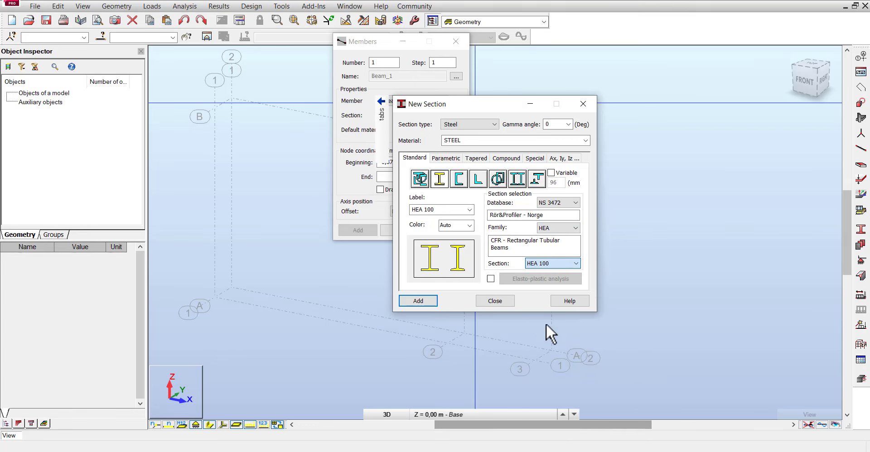
# Assign material S355 to the HEA 240 section, add it and close the member definition.
pyautogui.click(586, 140)
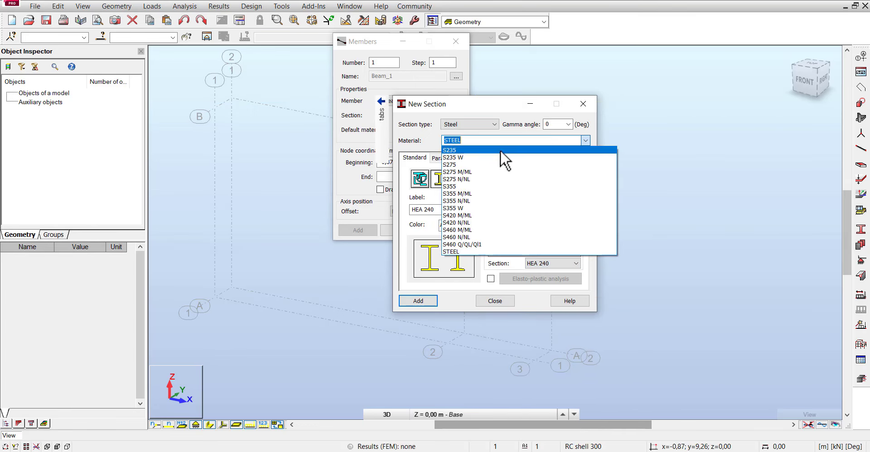
pyautogui.click(467, 186)
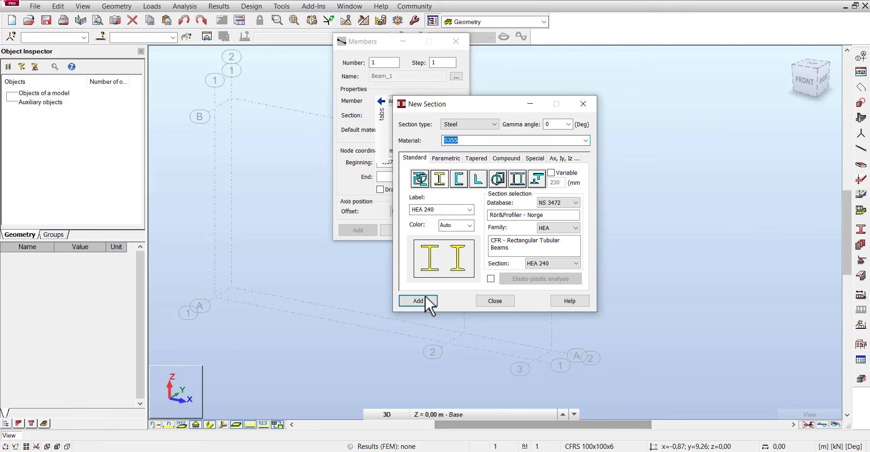
pyautogui.click(479, 298)
pyautogui.click(461, 38)
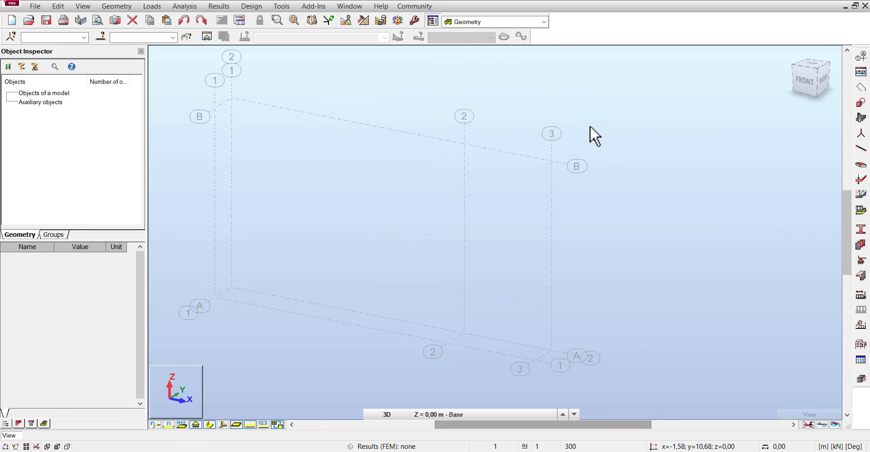
pyautogui.scroll(1, 474, 119)
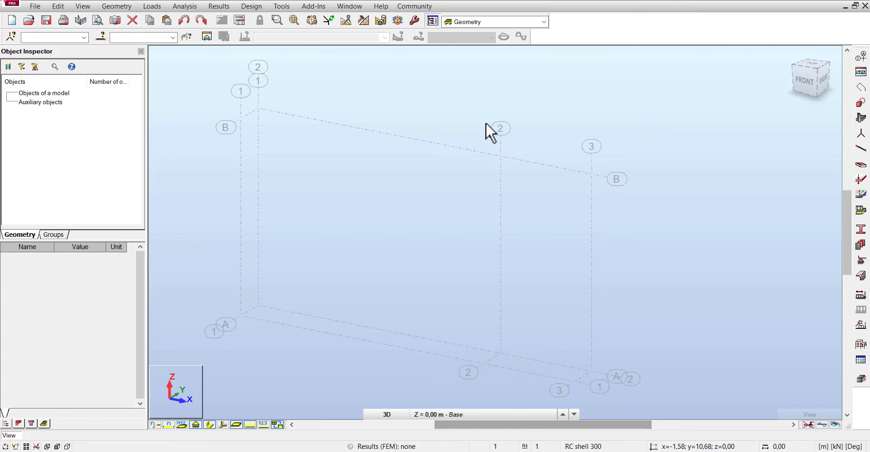
# Draw two 3 m high Column members with section CFRS 100x100x6 on axes 1 and 3, from level A to level B.
pyautogui.click(861, 148)
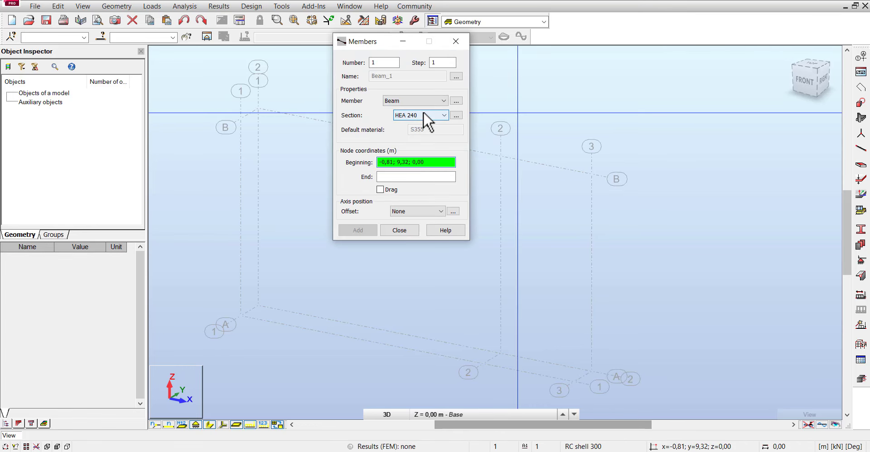
pyautogui.click(418, 102)
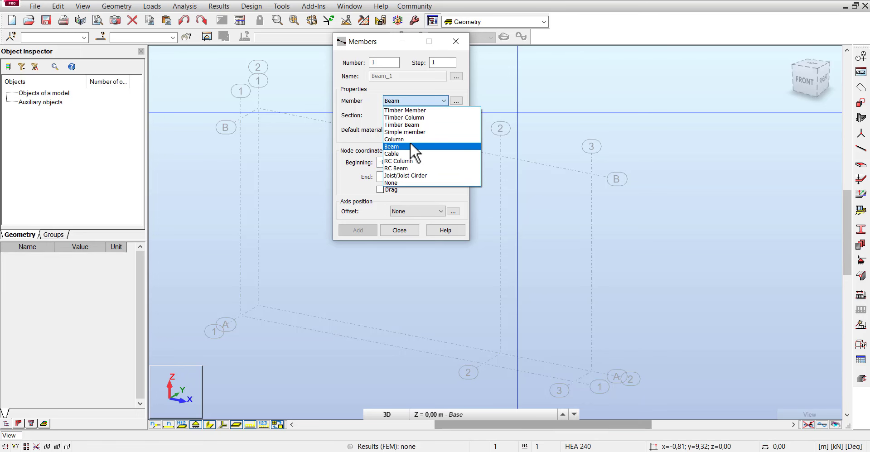
pyautogui.click(409, 139)
pyautogui.click(426, 115)
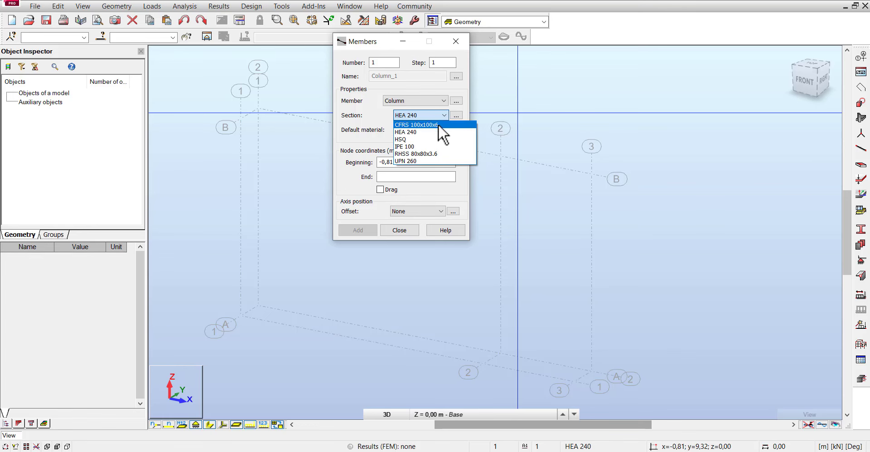
pyautogui.click(439, 125)
pyautogui.click(259, 306)
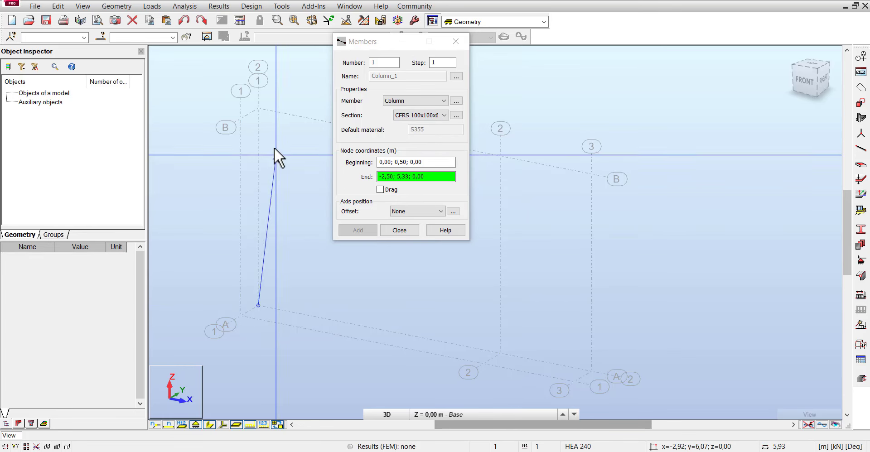
pyautogui.click(257, 106)
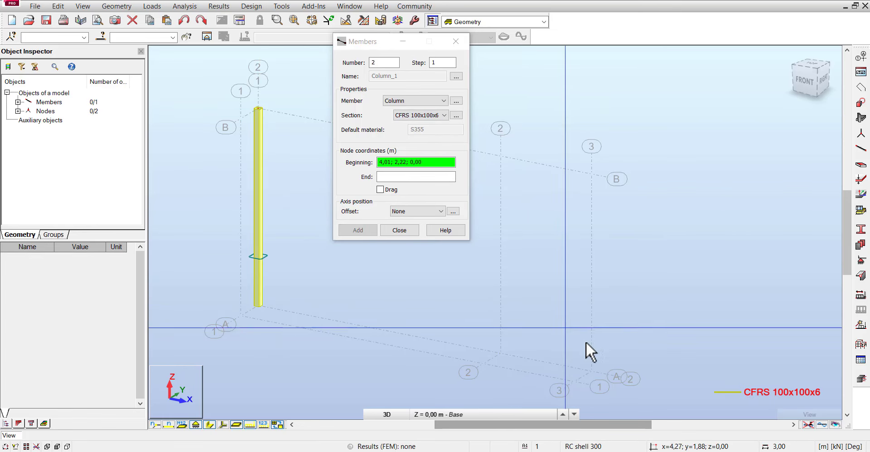
pyautogui.click(591, 371)
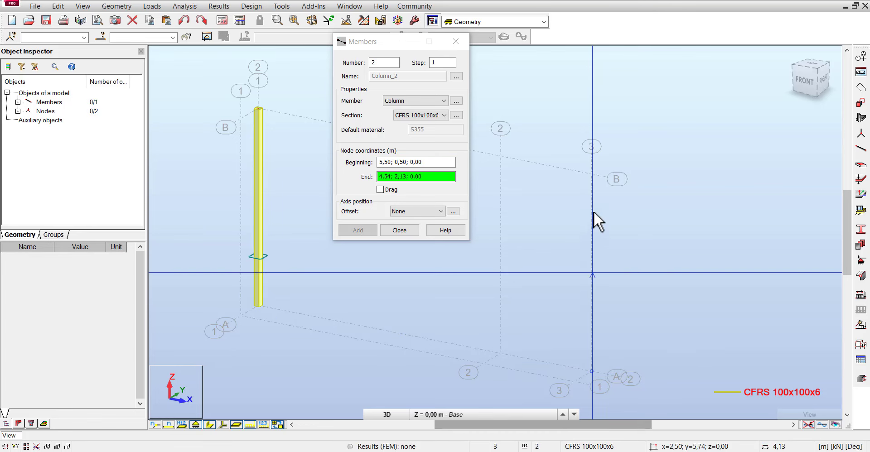
pyautogui.click(591, 175)
# Review the available sections for the next column and start defining a new section.
pyautogui.click(445, 115)
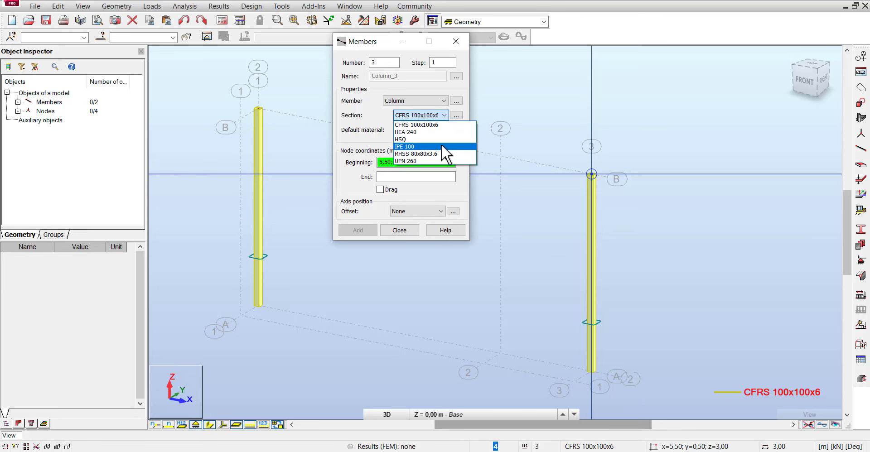
pyautogui.click(422, 125)
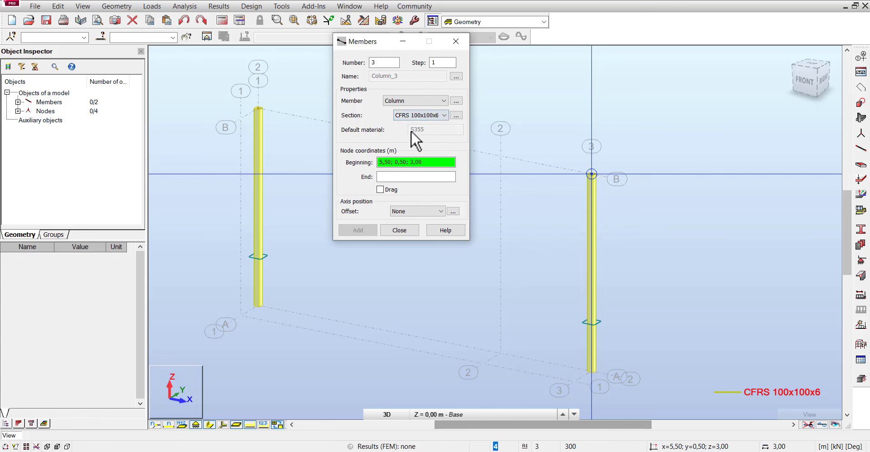
pyautogui.click(457, 115)
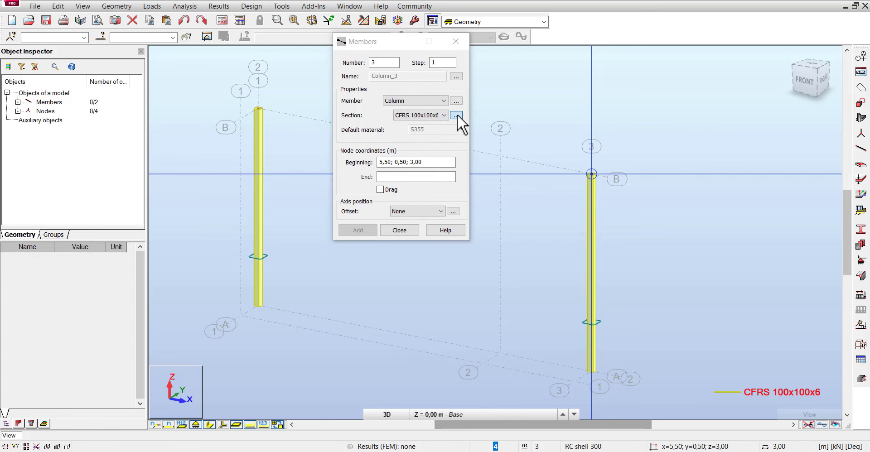
pyautogui.click(567, 228)
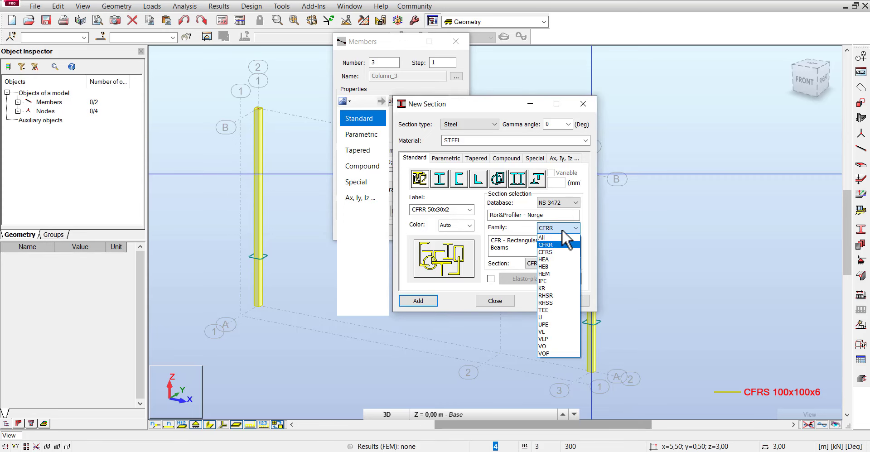
pyautogui.click(560, 251)
pyautogui.click(572, 264)
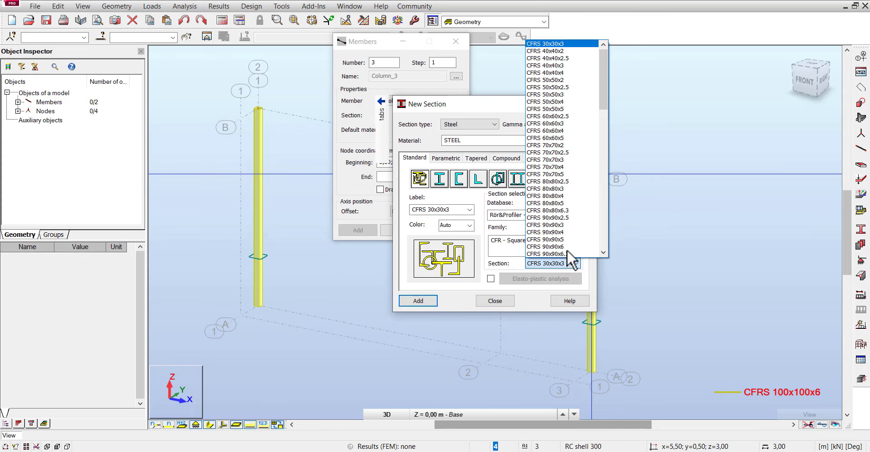
pyautogui.click(512, 226)
pyautogui.click(553, 210)
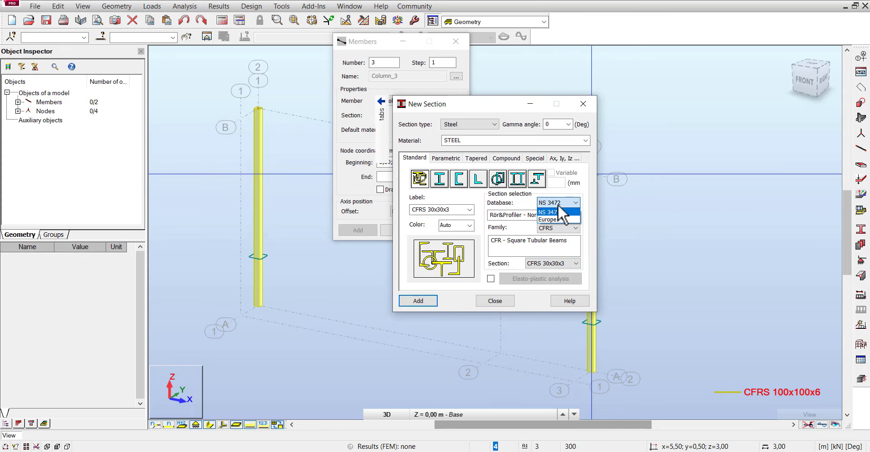
pyautogui.click(560, 212)
# Choose the rectangular tube CFRR 100x80x6 from the CFRR family of the NS 3472 database.
pyautogui.click(559, 229)
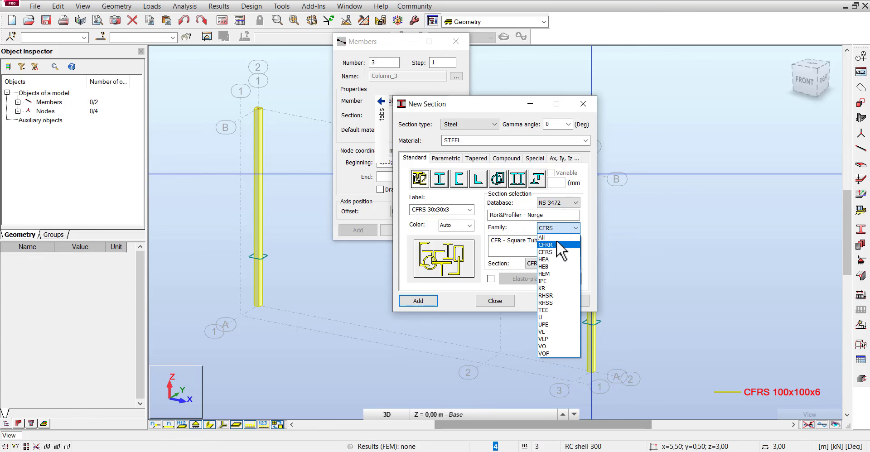
pyautogui.click(557, 243)
pyautogui.click(559, 263)
pyautogui.scroll(-3, 561, 230)
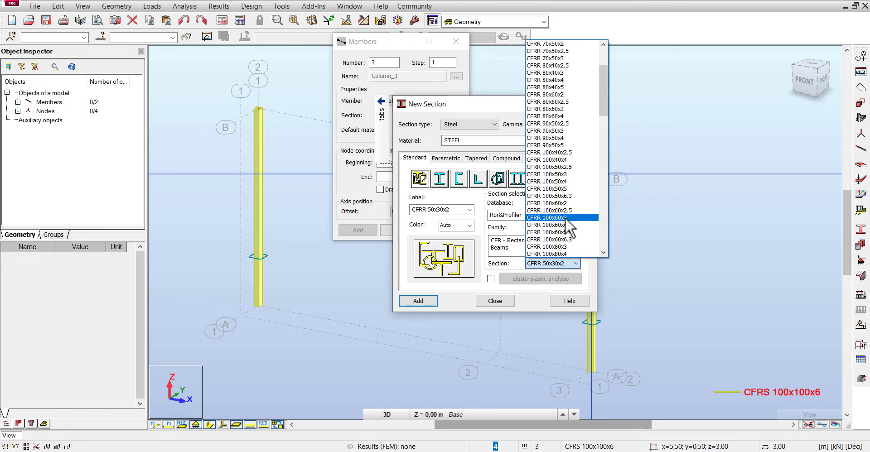
pyautogui.scroll(-2, 575, 220)
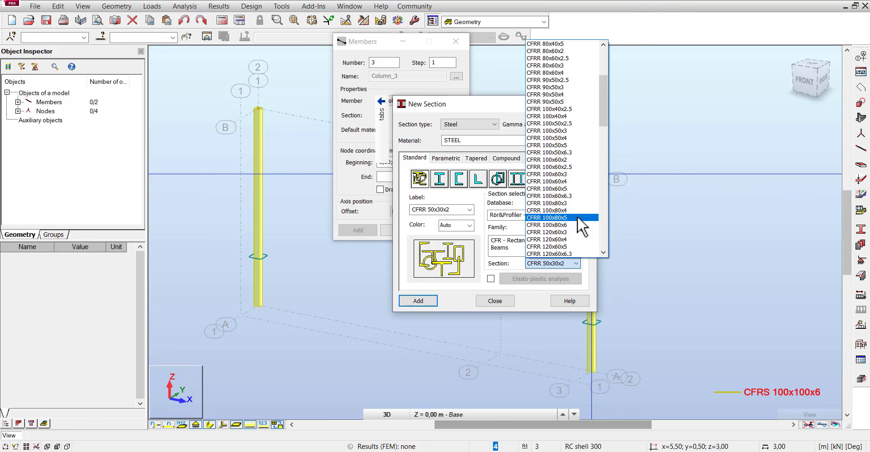
pyautogui.click(578, 224)
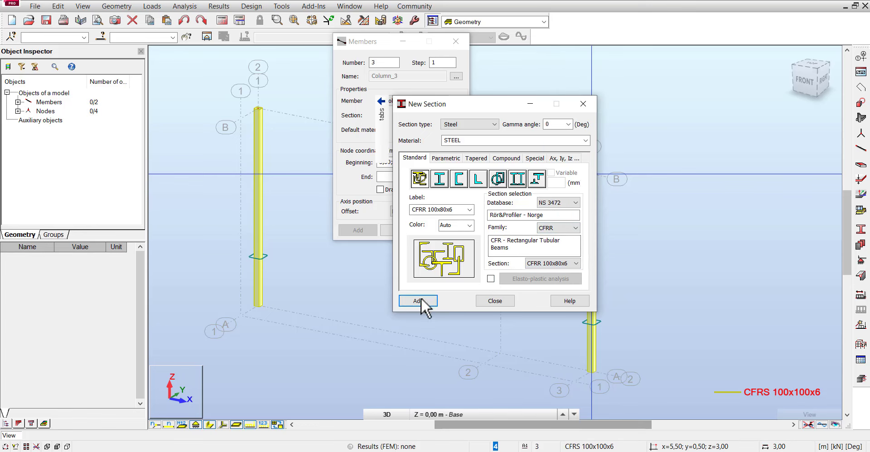
# Assign material S355 to the CFRR 100x80x6 section, add it and close the section definition.
pyautogui.click(586, 140)
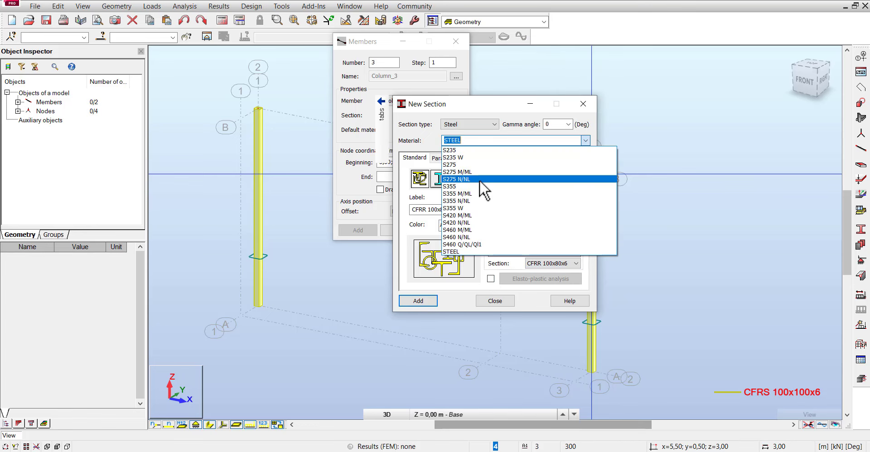
pyautogui.click(469, 187)
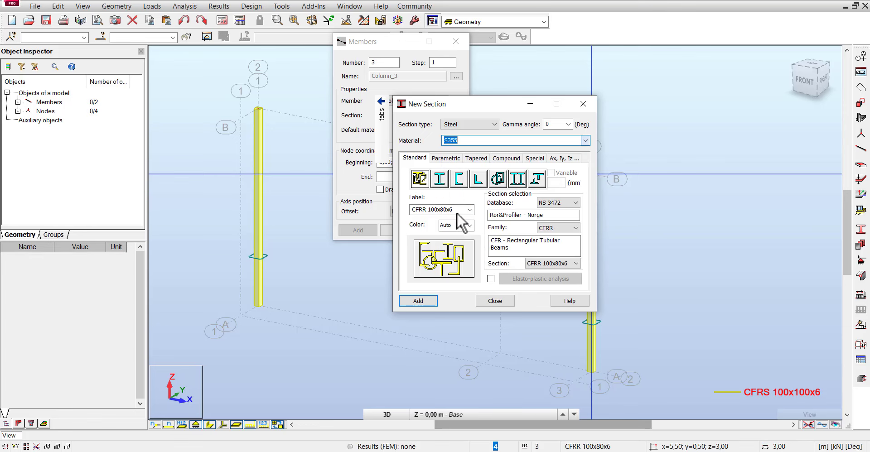
pyautogui.click(418, 301)
pyautogui.click(499, 236)
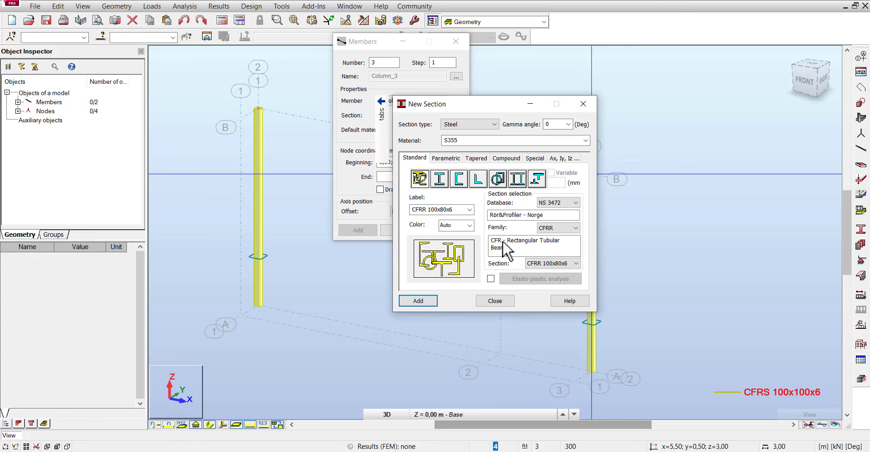
pyautogui.click(494, 301)
# Draw the CFRR 100x80x6 column on axis 2 from 4,00; 0,50; 0,00 to 4,00; 0,50; 3,00 and finish placing members.
pyautogui.scroll(-2, 512, 299)
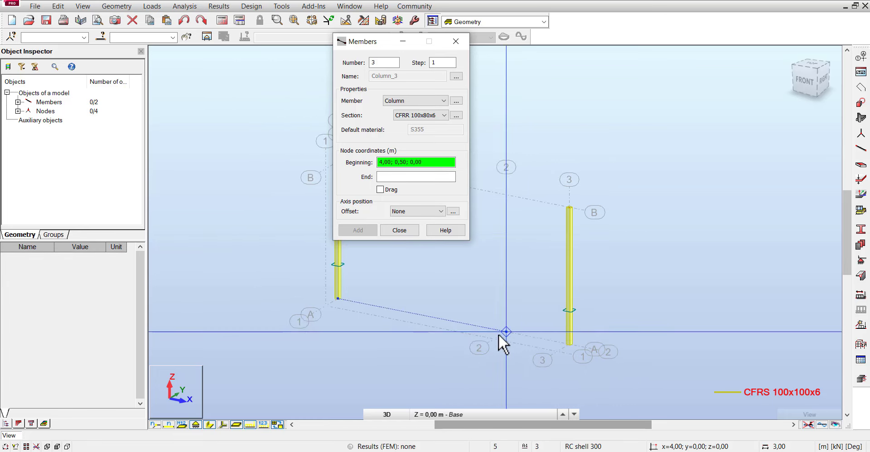
pyautogui.click(507, 331)
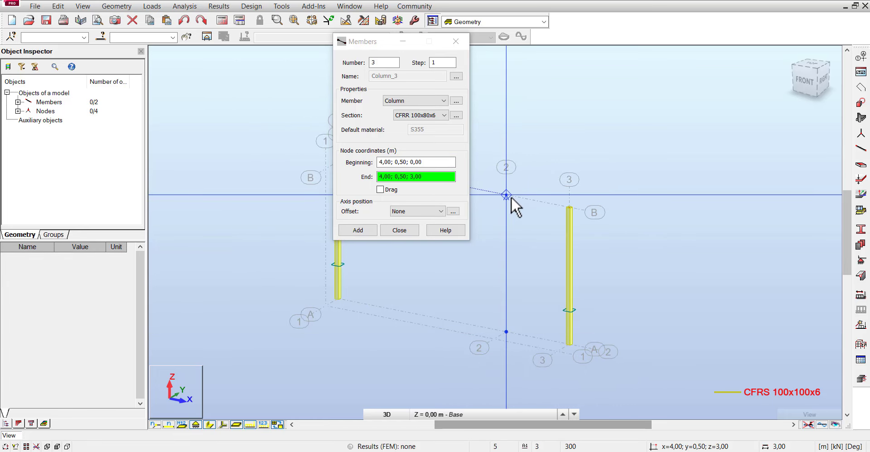
pyautogui.click(511, 196)
pyautogui.click(399, 231)
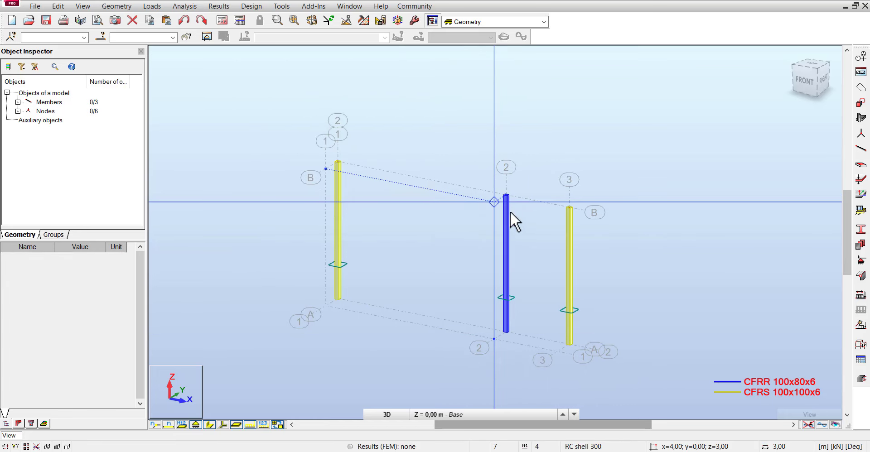
# Apply Pinned nodal supports to the bases of the three columns and close the support definition.
pyautogui.scroll(4, 507, 201)
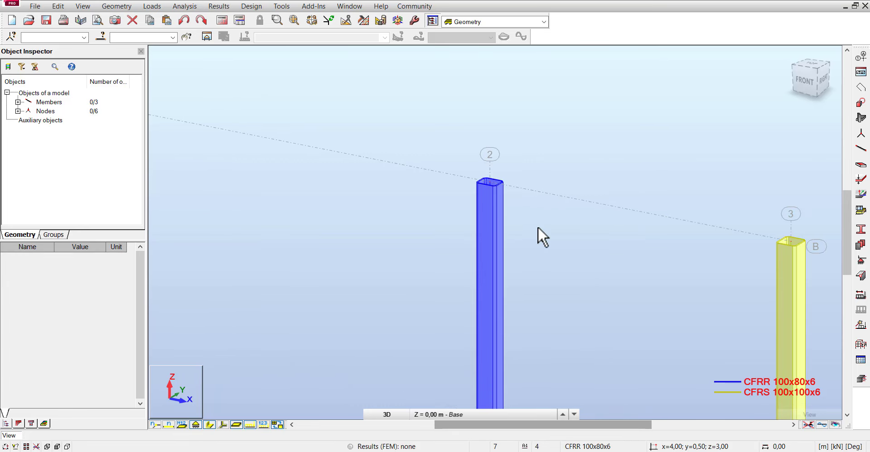
pyautogui.scroll(-5, 488, 191)
pyautogui.scroll(-3, 535, 165)
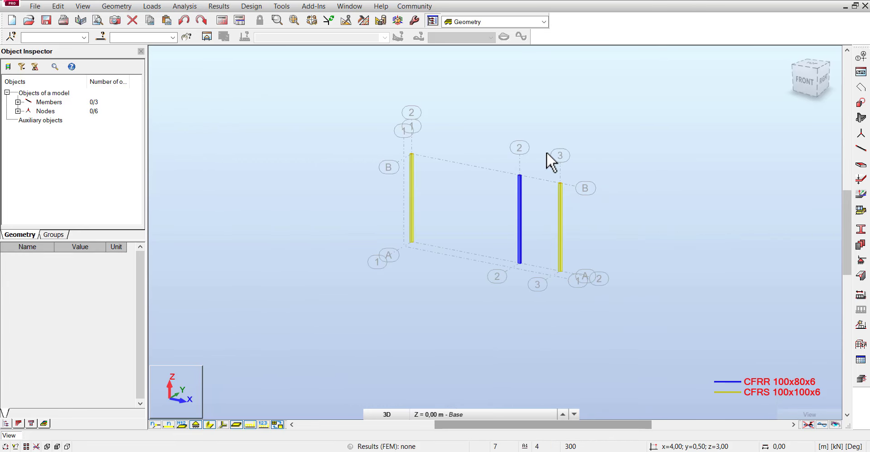
pyautogui.moveTo(547, 150)
pyautogui.keyDown('ctrl'); pyautogui.mouseDown(button='middle')
pyautogui.moveTo(536, 163)
pyautogui.moveTo(544, 159)
pyautogui.mouseUp(button='middle'); pyautogui.keyUp('ctrl')
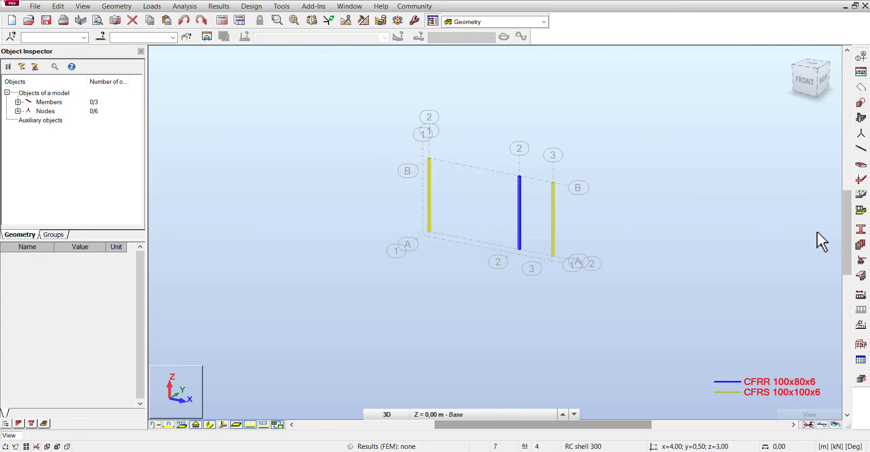
pyautogui.click(861, 261)
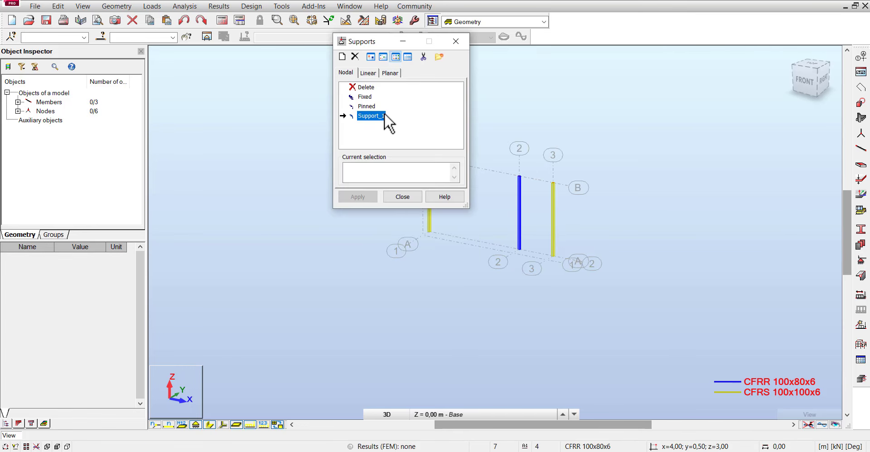
pyautogui.click(553, 254)
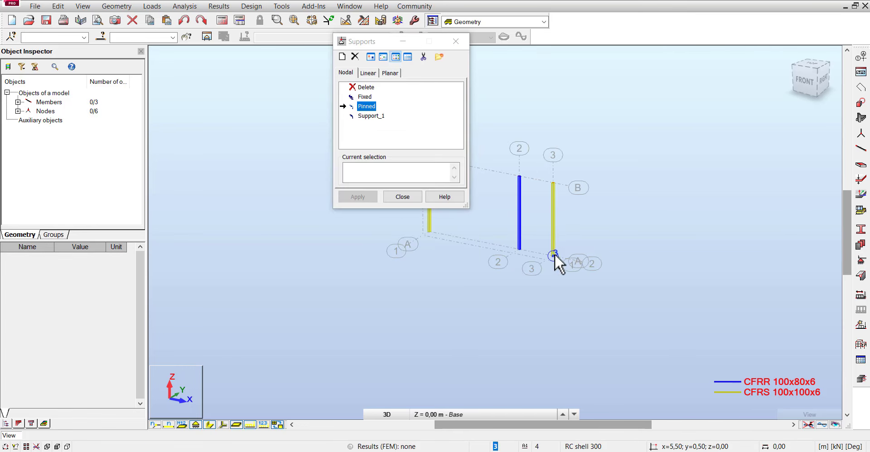
pyautogui.click(522, 248)
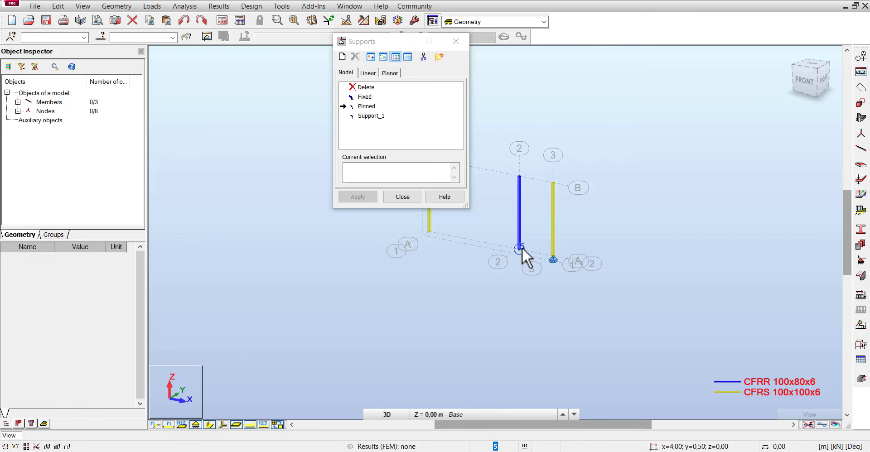
pyautogui.click(430, 230)
pyautogui.click(402, 197)
# Draw a Beam member with section CFRR 100x80x6 from the column top on axis 3 to the column top on axis 1, then close the member definition.
pyautogui.scroll(2, 547, 135)
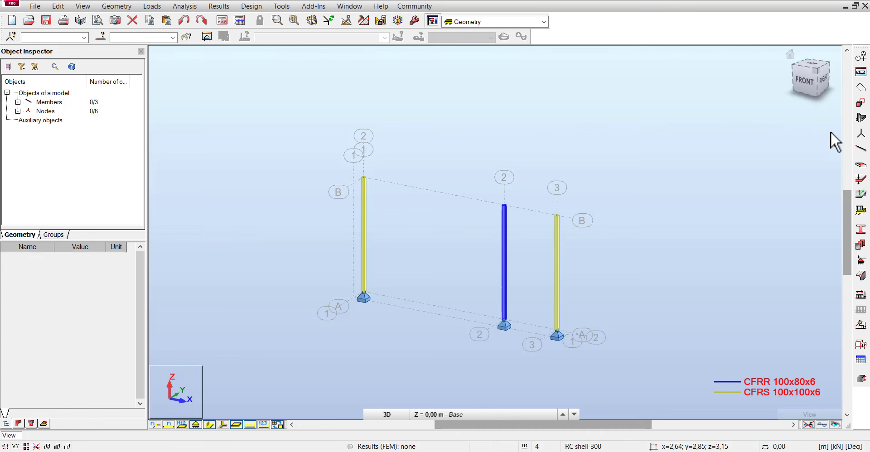
pyautogui.click(861, 148)
pyautogui.click(421, 100)
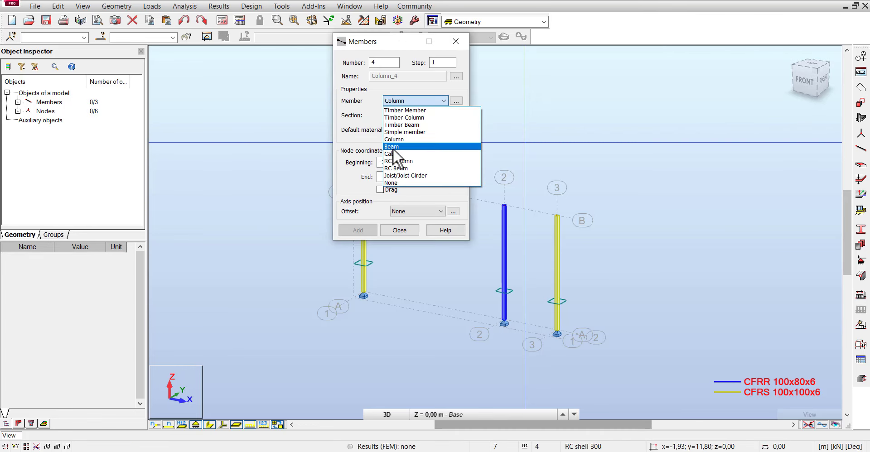
pyautogui.click(399, 162)
pyautogui.moveTo(375, 48); pyautogui.dragTo(854, 76)
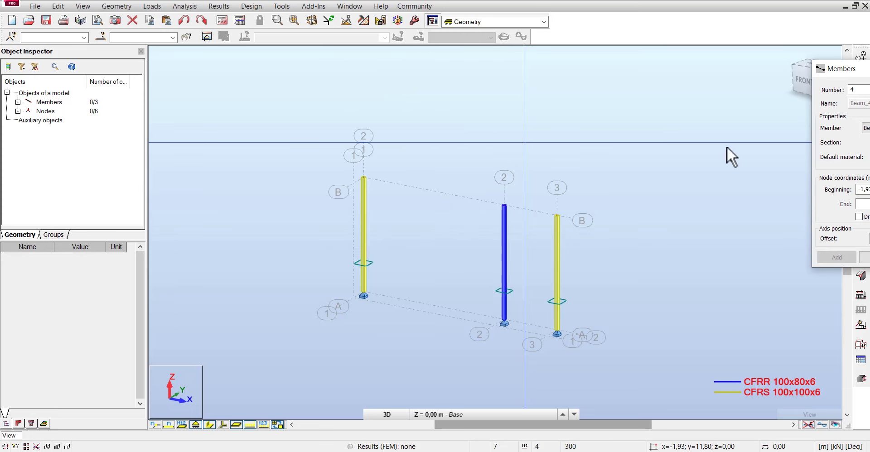
pyautogui.click(557, 216)
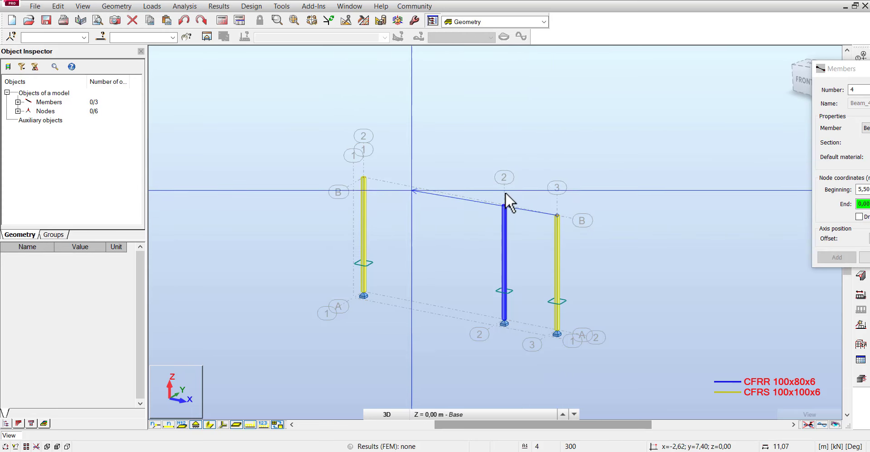
pyautogui.click(374, 181)
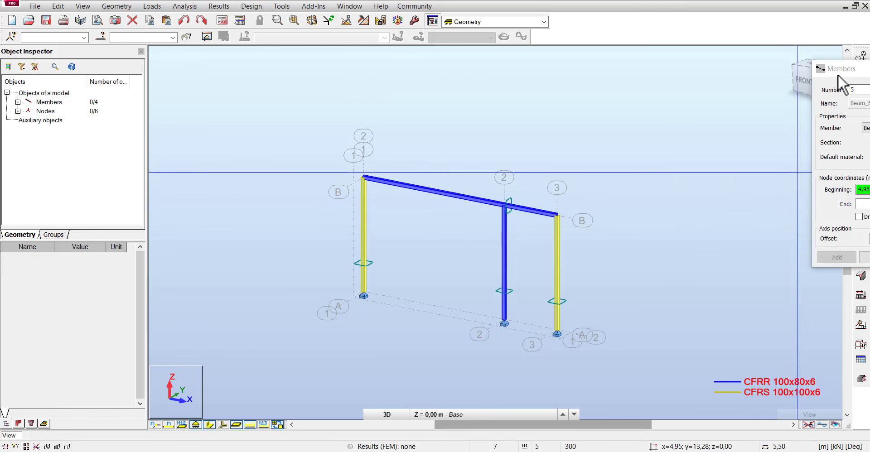
pyautogui.moveTo(838, 77); pyautogui.dragTo(700, 82)
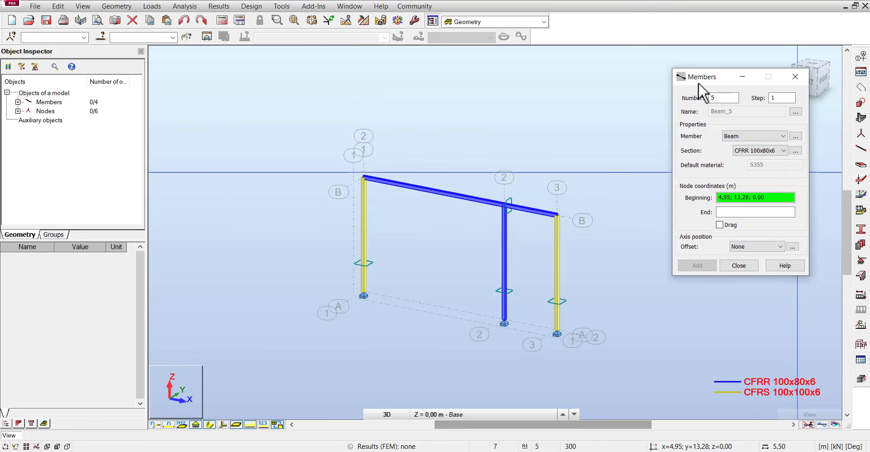
pyautogui.click(742, 266)
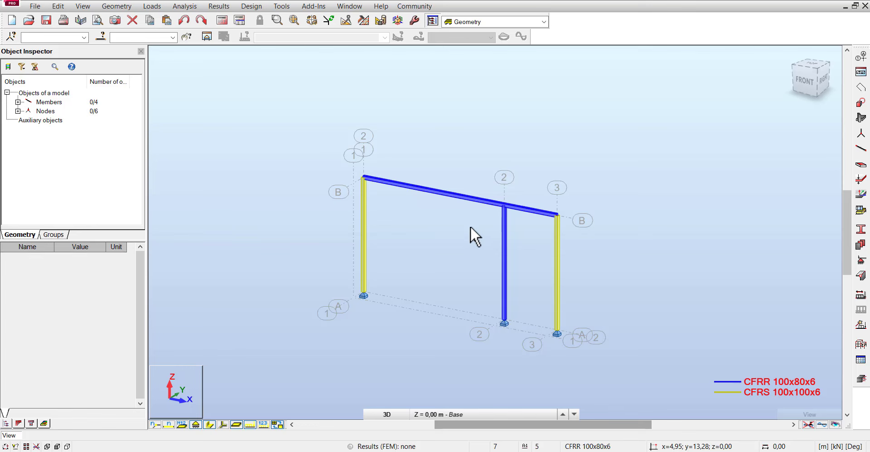
# Change the top beam's section to HEA 240 and close the section list.
pyautogui.moveTo(470, 227); pyautogui.dragTo(425, 131)
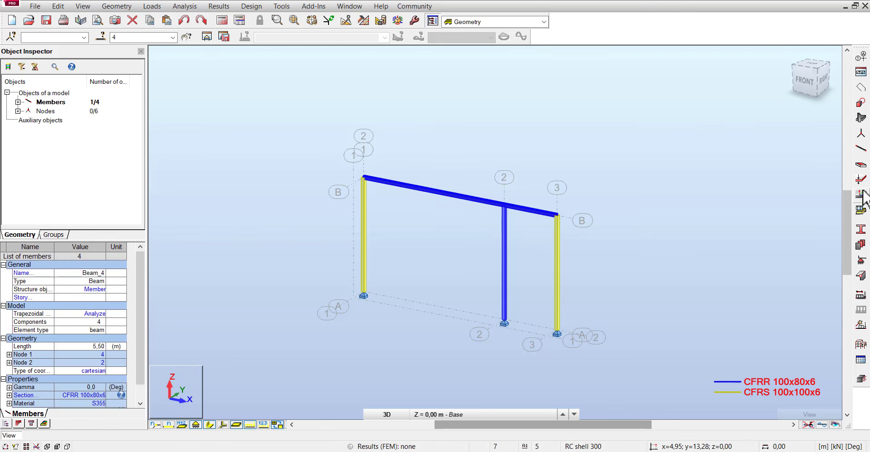
pyautogui.click(861, 230)
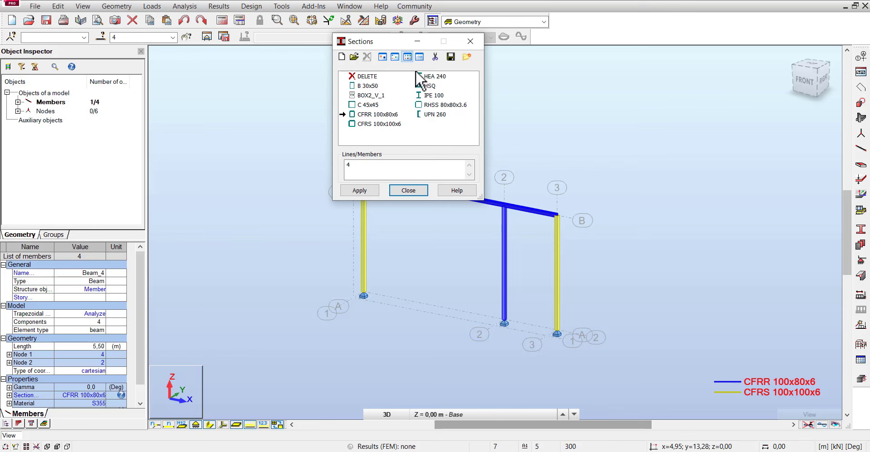
pyautogui.click(435, 76)
pyautogui.click(369, 190)
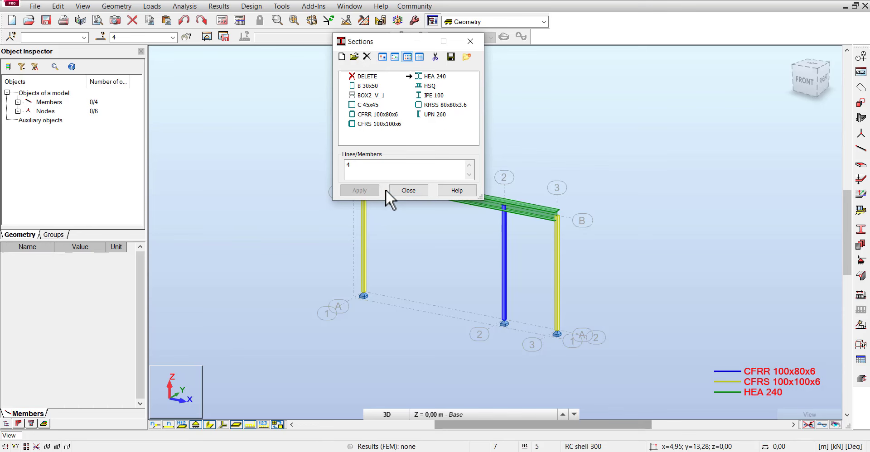
pyautogui.click(401, 190)
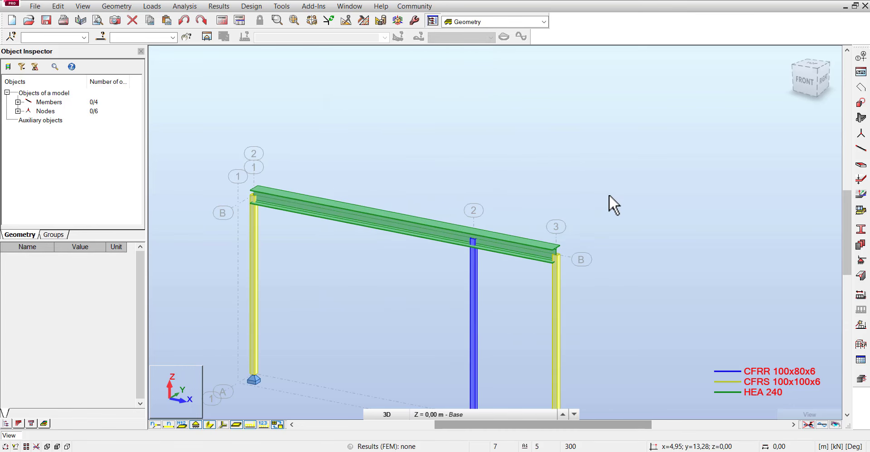
pyautogui.scroll(3, 607, 193)
pyautogui.scroll(-3, 532, 153)
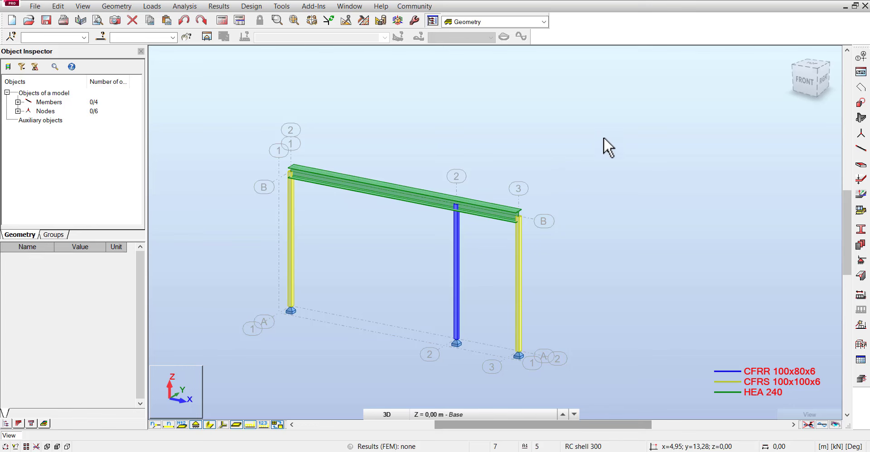
# Turn off the display of the Structure axis in the axis manager and close the structural axis definition.
pyautogui.click(861, 57)
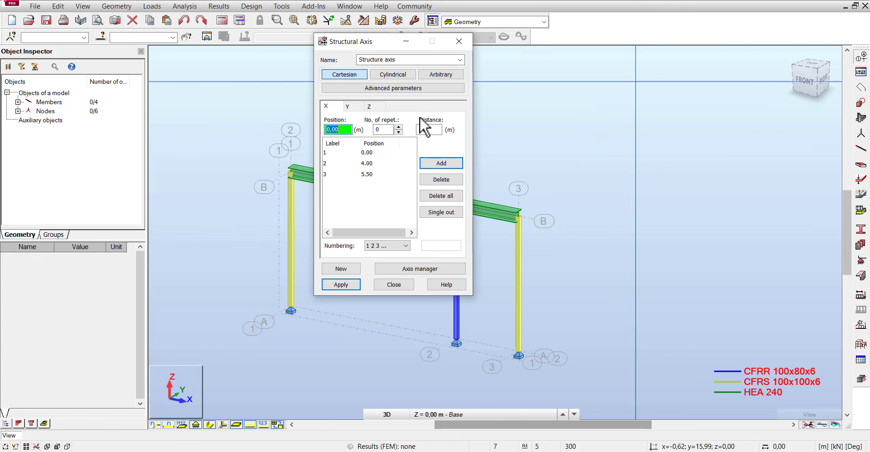
pyautogui.click(398, 269)
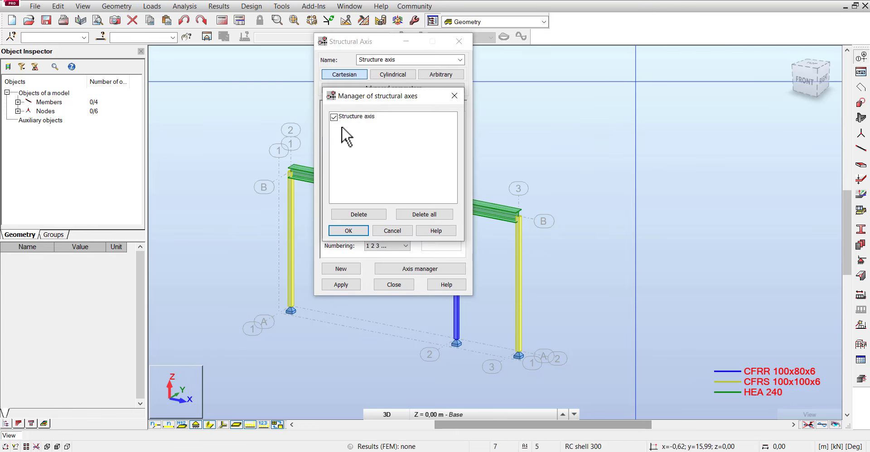
pyautogui.click(337, 123)
pyautogui.click(349, 230)
pyautogui.click(394, 285)
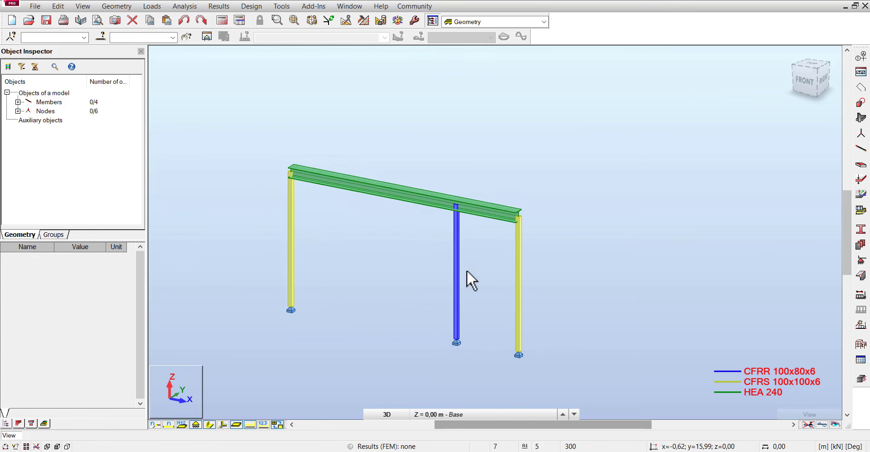
# Run the static analysis, continue past the instability warning, and close the calculation messages.
pyautogui.click(224, 21)
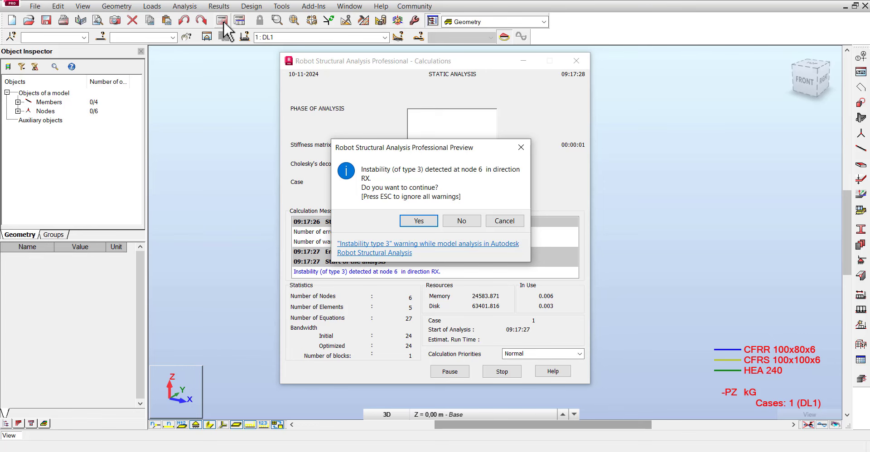
pyautogui.click(419, 222)
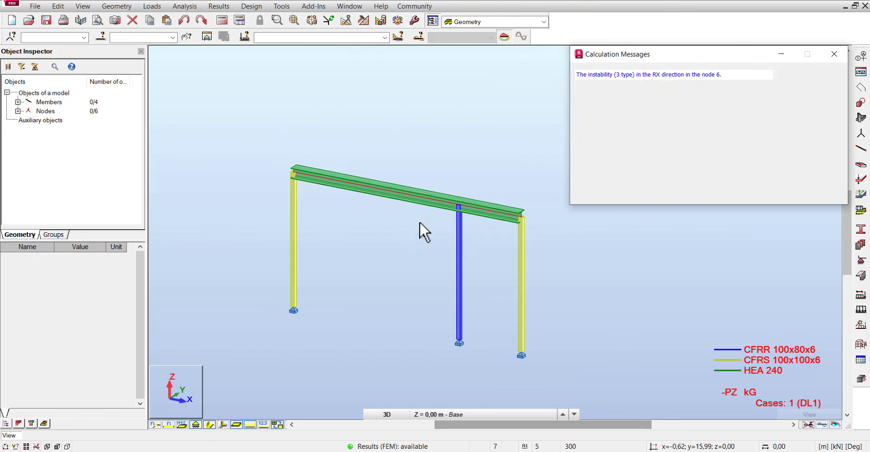
pyautogui.click(652, 74)
pyautogui.click(834, 54)
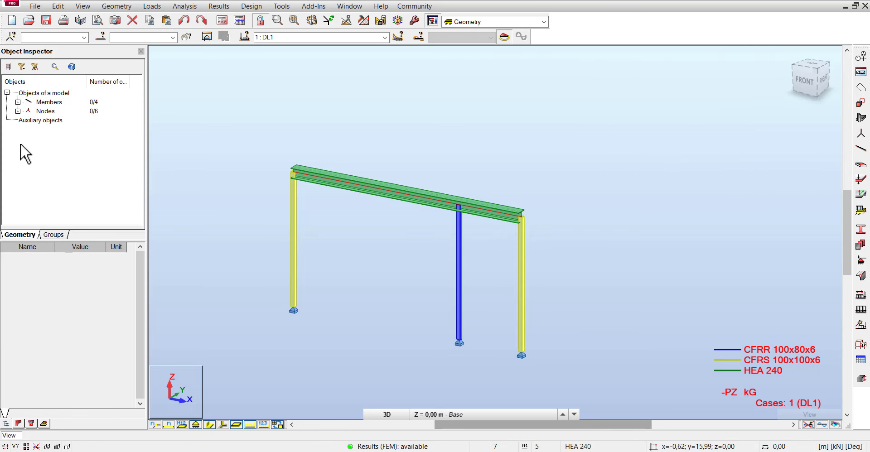
# Try to delete all nodes 1 to 6 with the option to delete only the selected members.
pyautogui.click(22, 109)
pyautogui.click(18, 111)
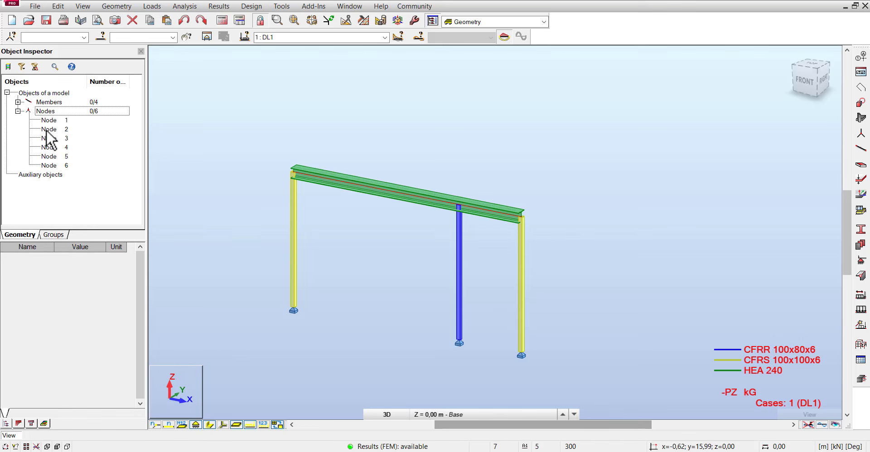
pyautogui.click(47, 130)
pyautogui.hotkey('ctrl', 'a')
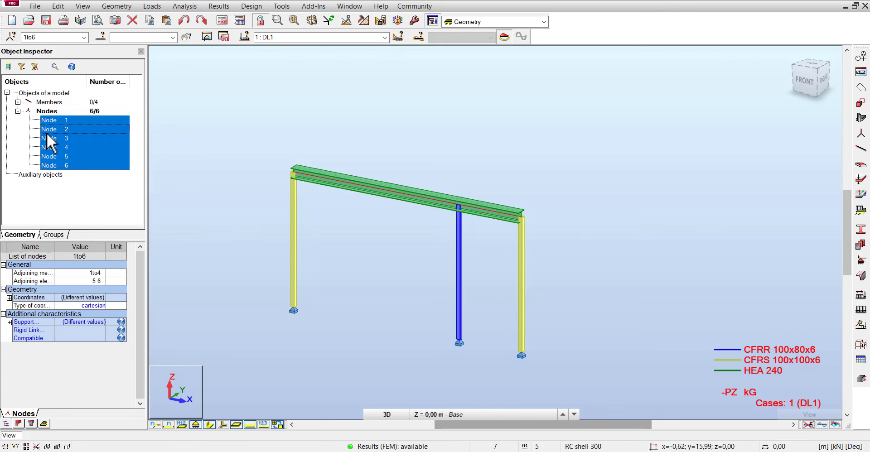
pyautogui.press('Delete')
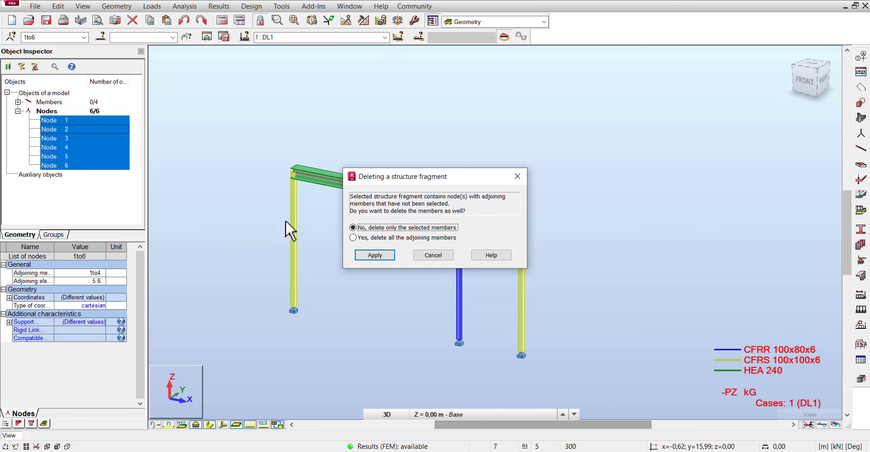
pyautogui.click(378, 254)
pyautogui.click(474, 252)
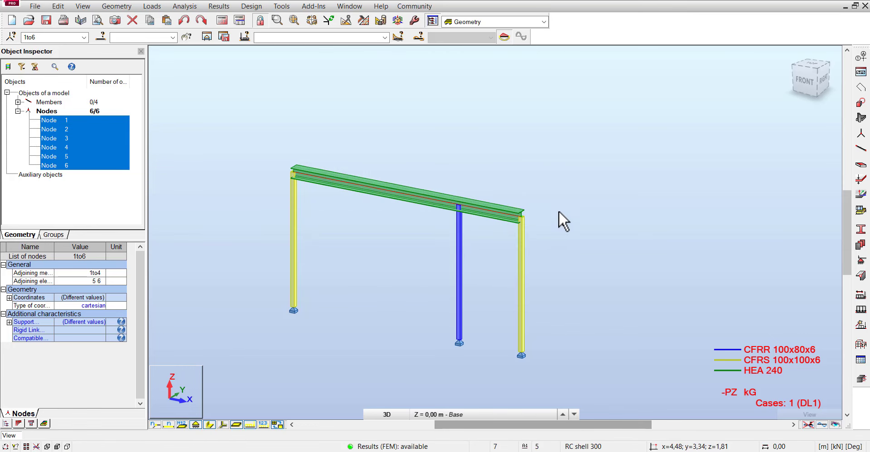
# Rerun the static analysis past the warning, select the instability message to highlight its node, and close the messages.
pyautogui.click(222, 20)
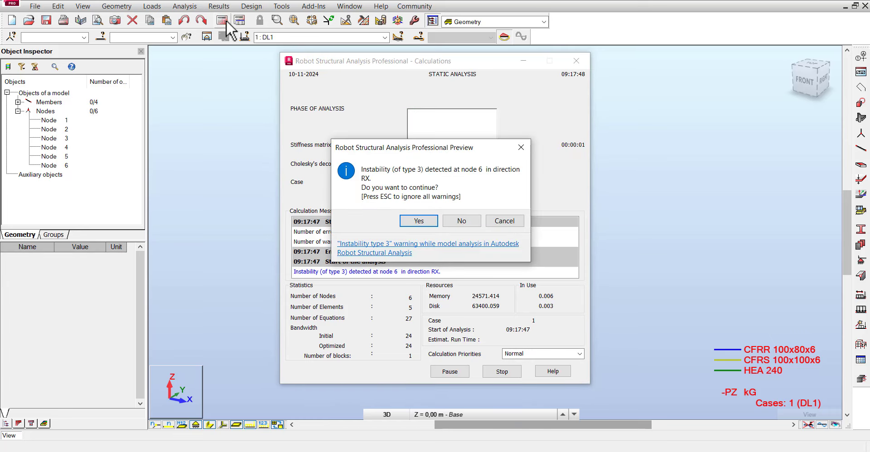
pyautogui.click(418, 222)
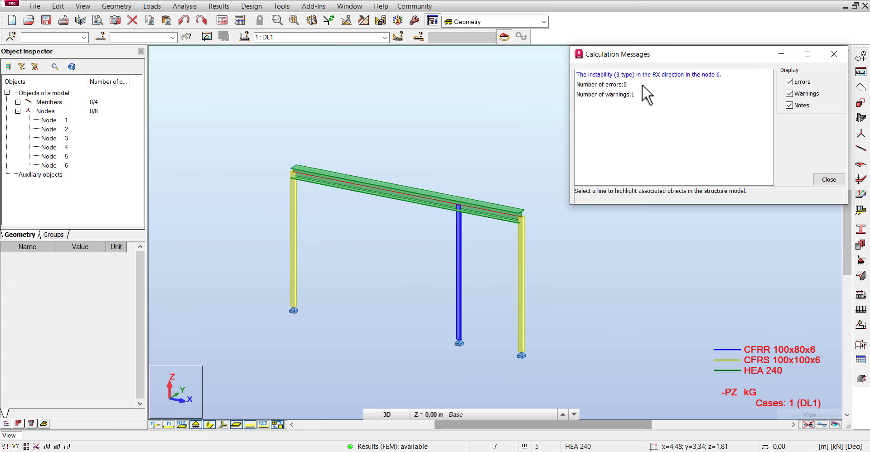
pyautogui.click(682, 73)
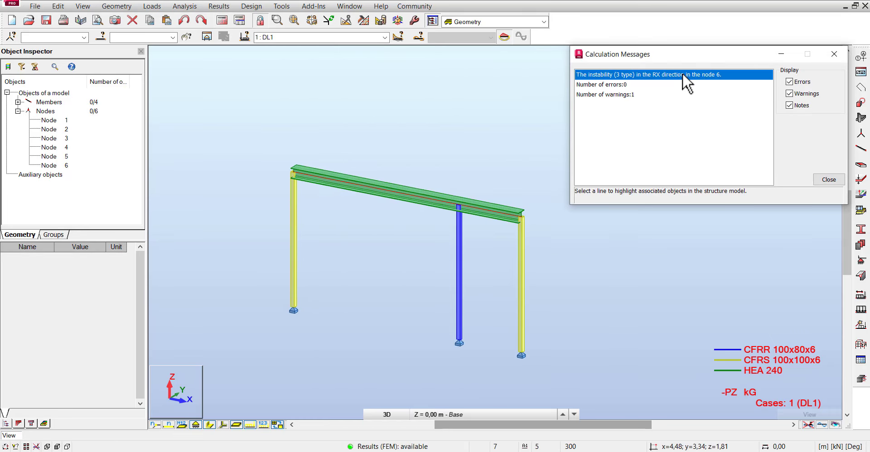
pyautogui.click(835, 54)
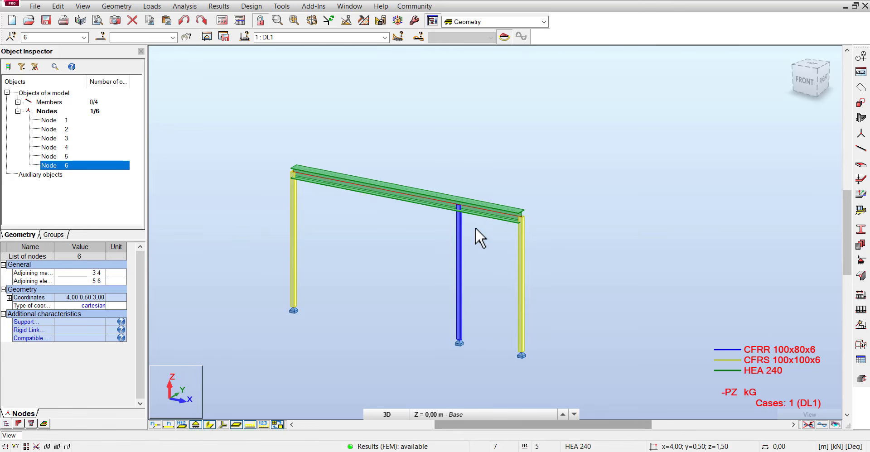
# Examine the properties of the middle column and the top beam, including their releases and offsets.
pyautogui.click(464, 229)
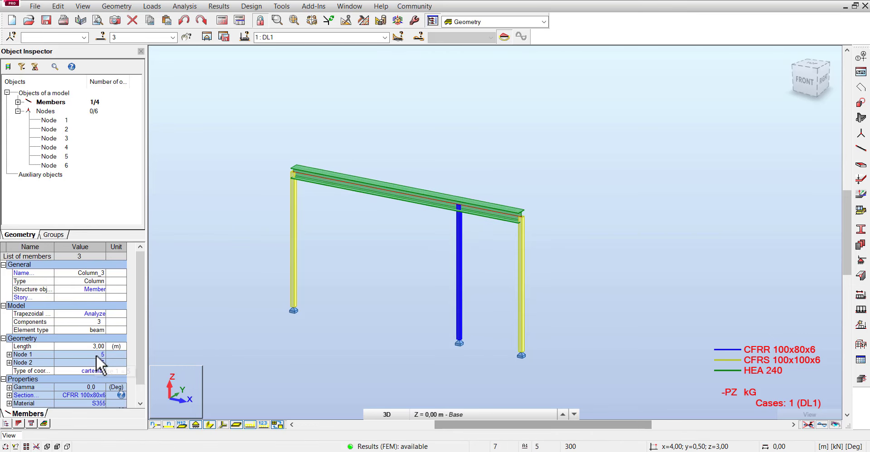
pyautogui.moveTo(142, 323); pyautogui.dragTo(142, 371)
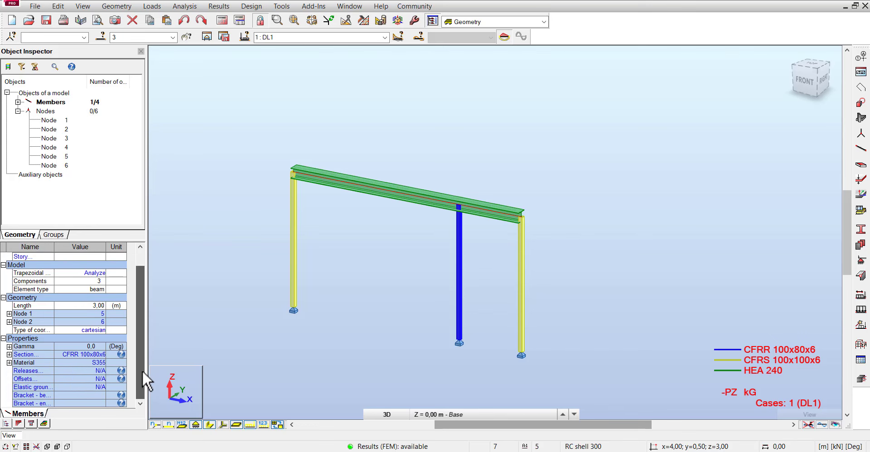
pyautogui.click(388, 221)
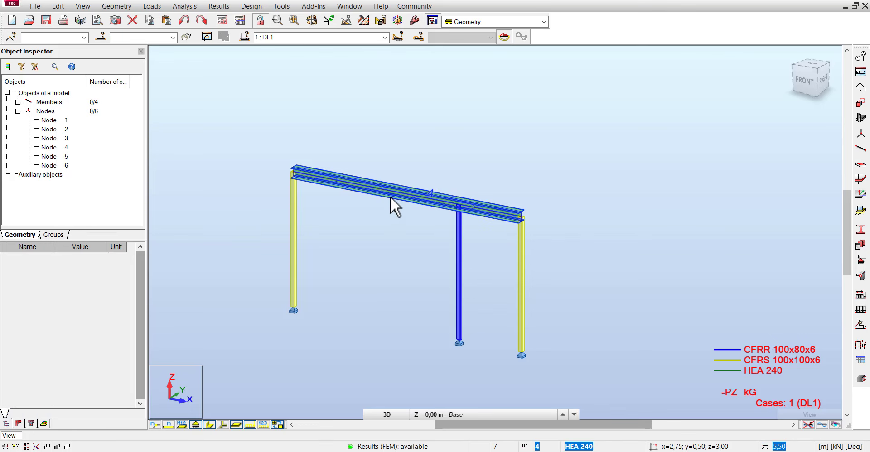
pyautogui.click(391, 196)
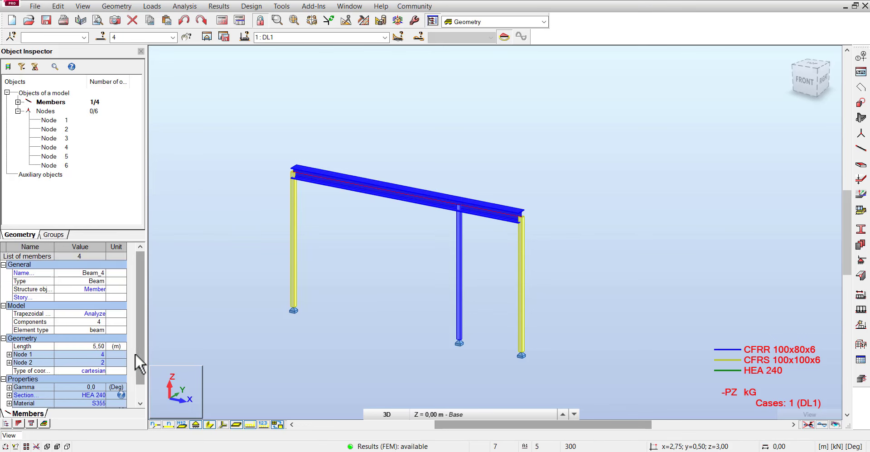
pyautogui.scroll(-5, 137, 356)
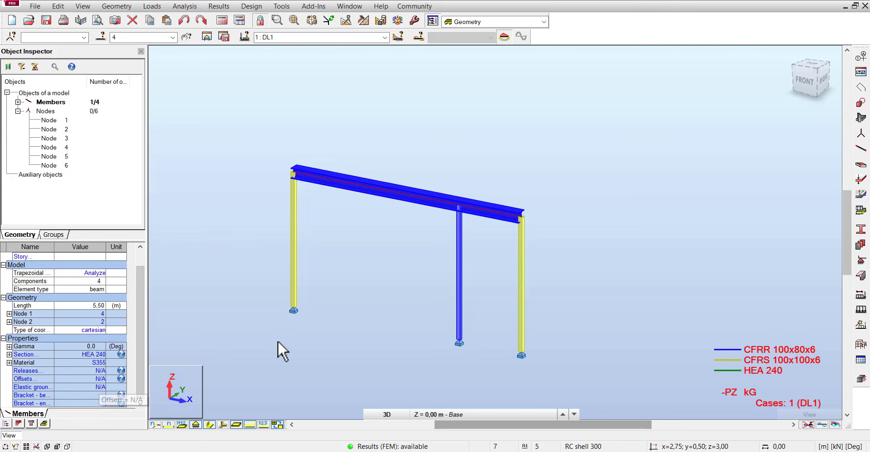
pyautogui.click(289, 352)
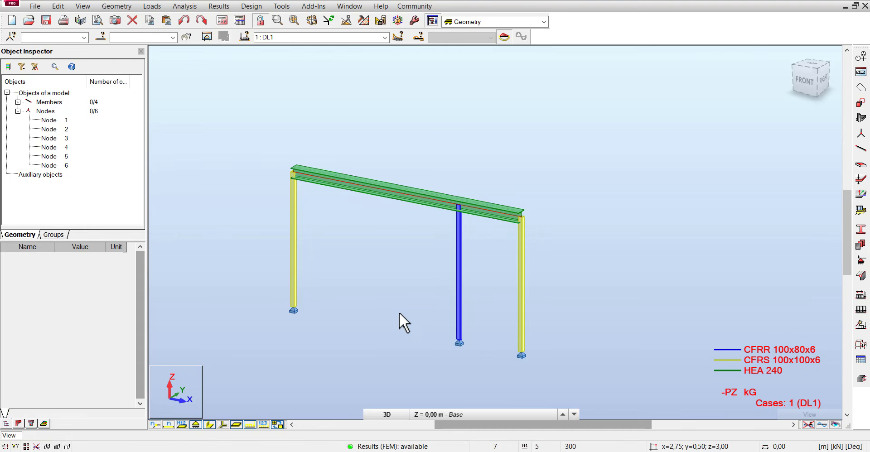
pyautogui.moveTo(399, 312); pyautogui.dragTo(451, 290, button='middle')
pyautogui.scroll(1, 429, 262)
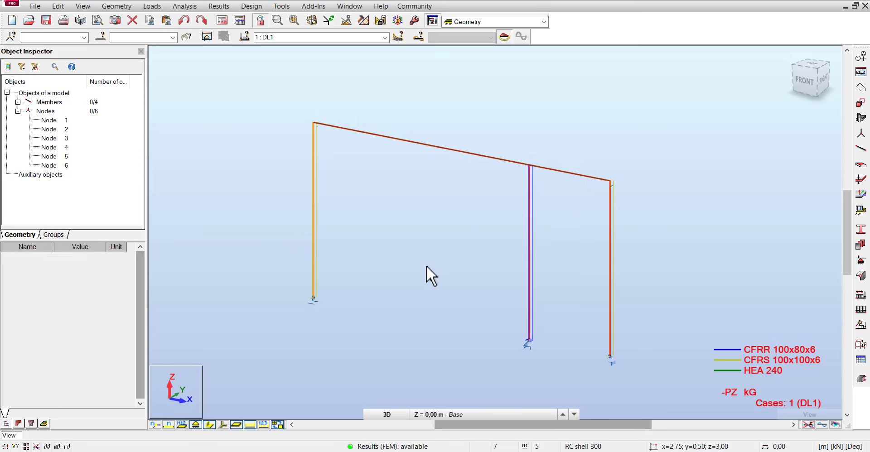
# Add load case 2 of nature live, named LL1 with subnature Category A, and close the load types.
pyautogui.click(860, 310)
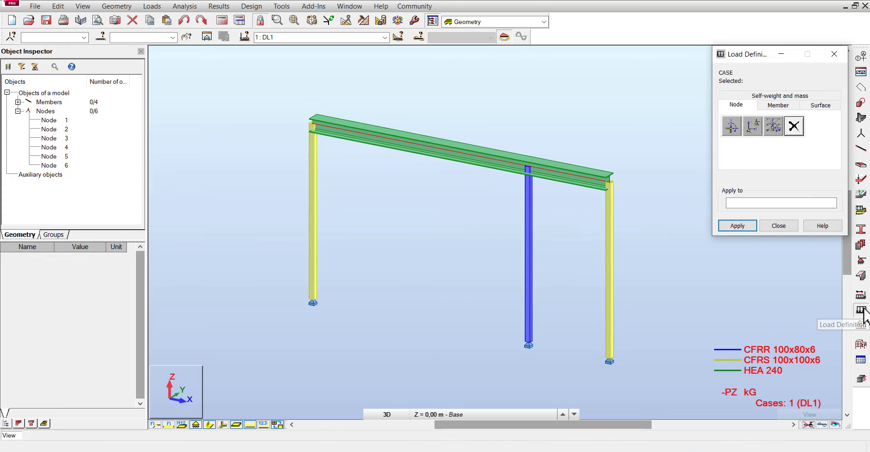
pyautogui.click(839, 54)
pyautogui.click(861, 295)
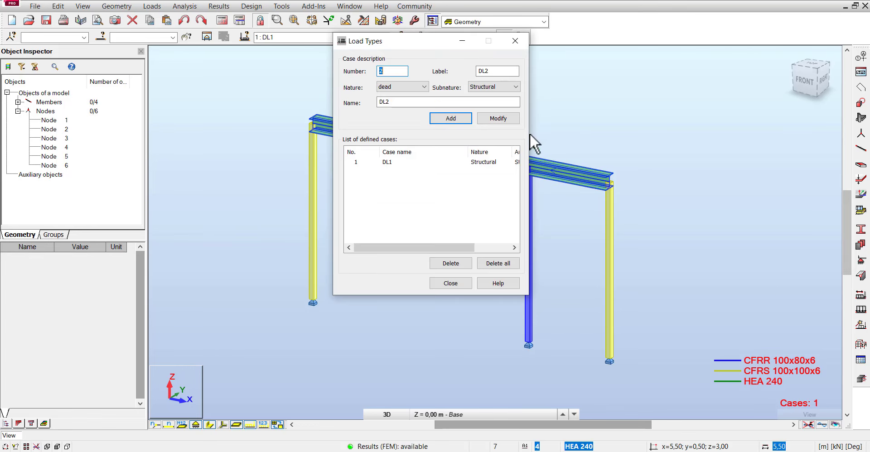
pyautogui.click(410, 87)
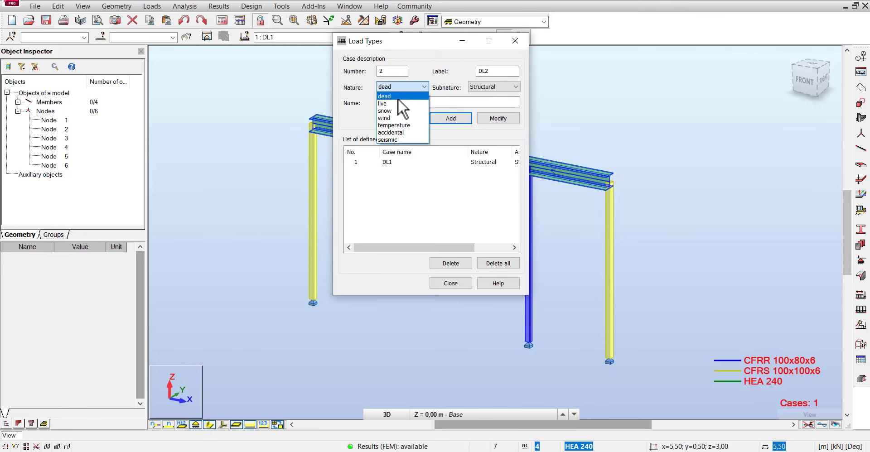
pyautogui.click(395, 103)
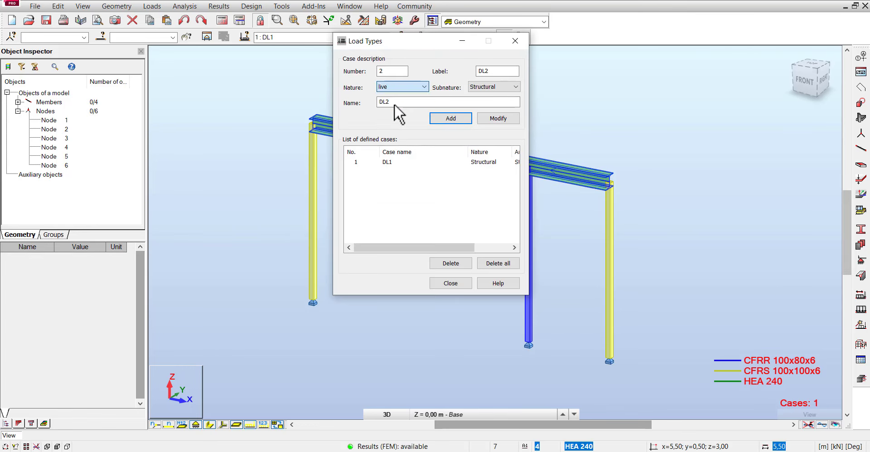
pyautogui.click(458, 117)
pyautogui.click(481, 253)
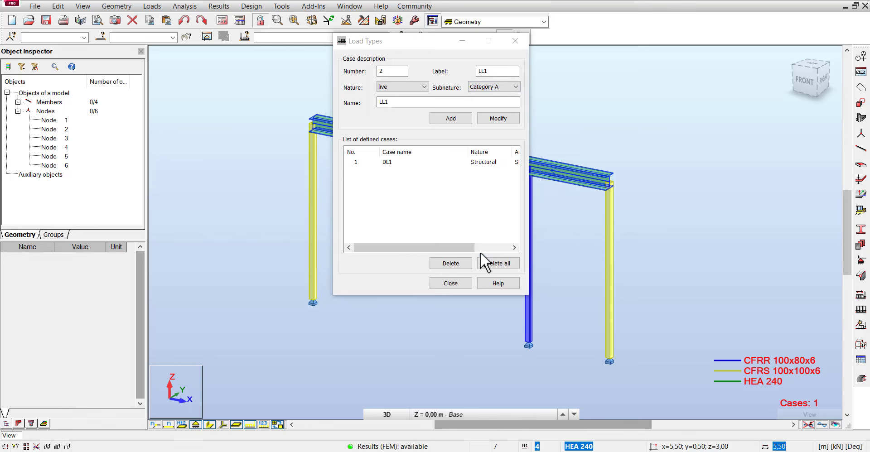
pyautogui.click(453, 283)
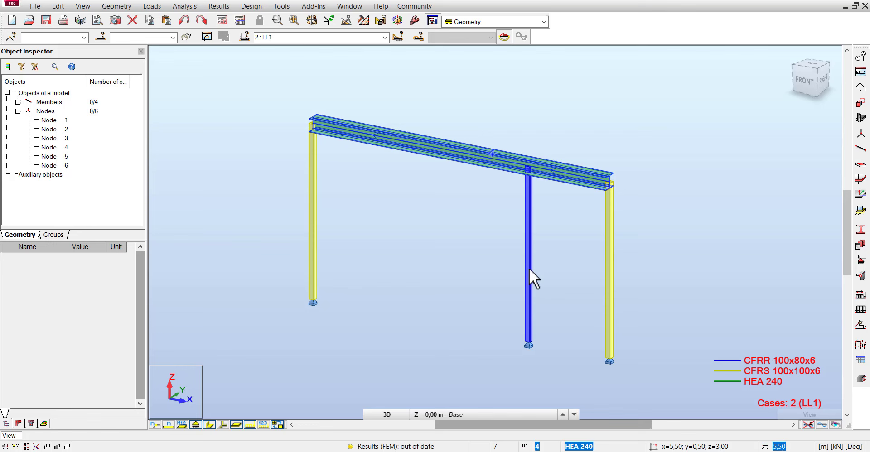
# Check the list of defined load cases and close it.
pyautogui.click(861, 294)
pyautogui.moveTo(392, 39); pyautogui.dragTo(516, 52)
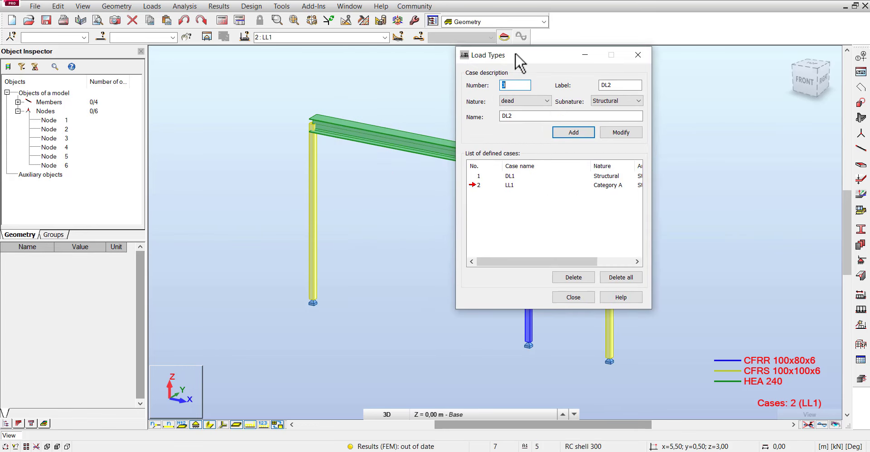
pyautogui.click(634, 55)
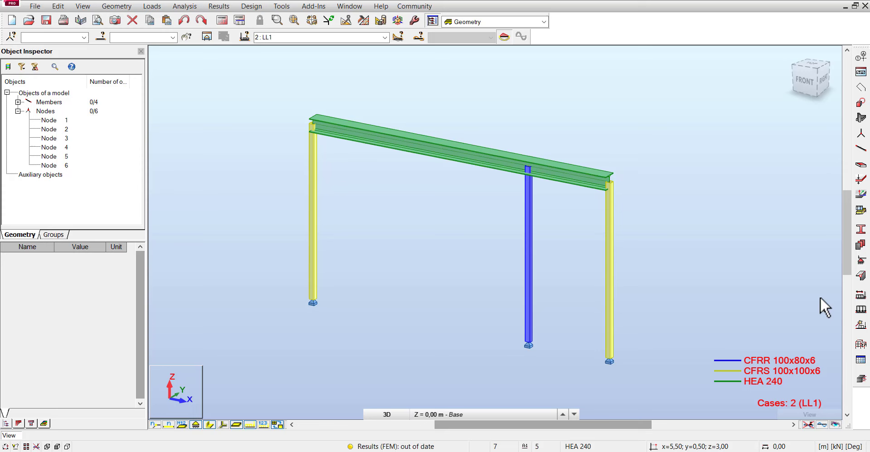
# Apply a uniform member load of -10 kN/m in global Z to the top beam in case LL1 and close the load definition.
pyautogui.click(863, 310)
pyautogui.click(820, 105)
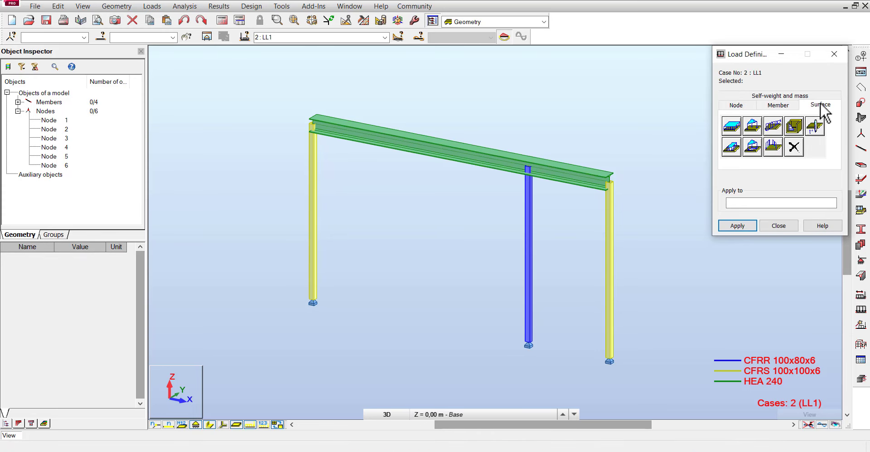
pyautogui.click(778, 105)
pyautogui.click(731, 126)
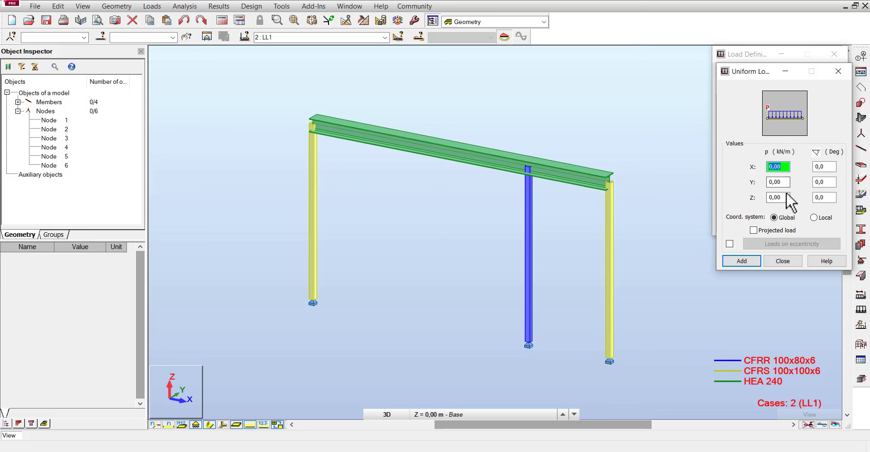
pyautogui.click(770, 199)
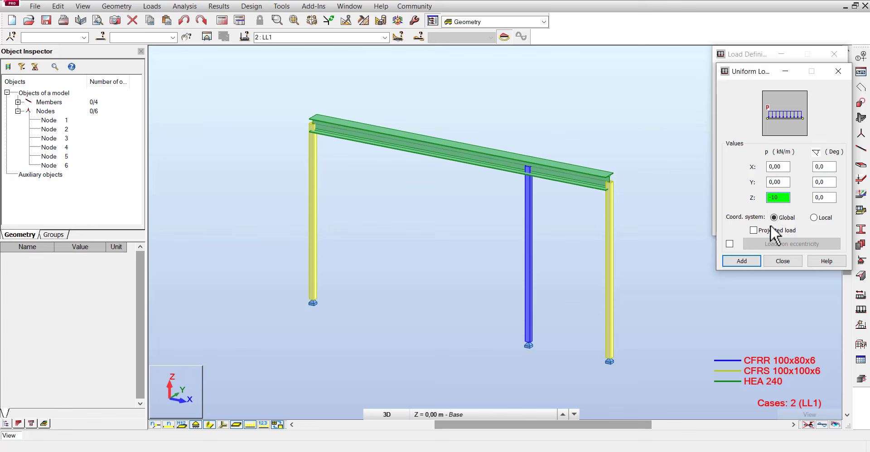
pyautogui.click(750, 265)
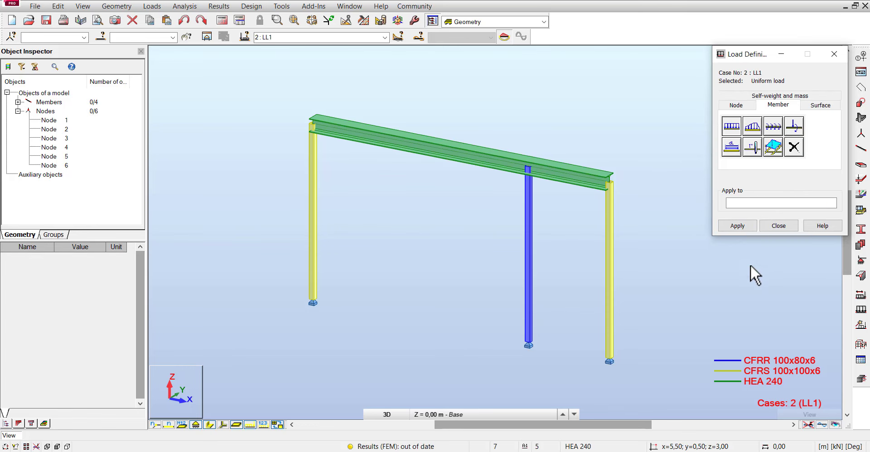
pyautogui.click(581, 172)
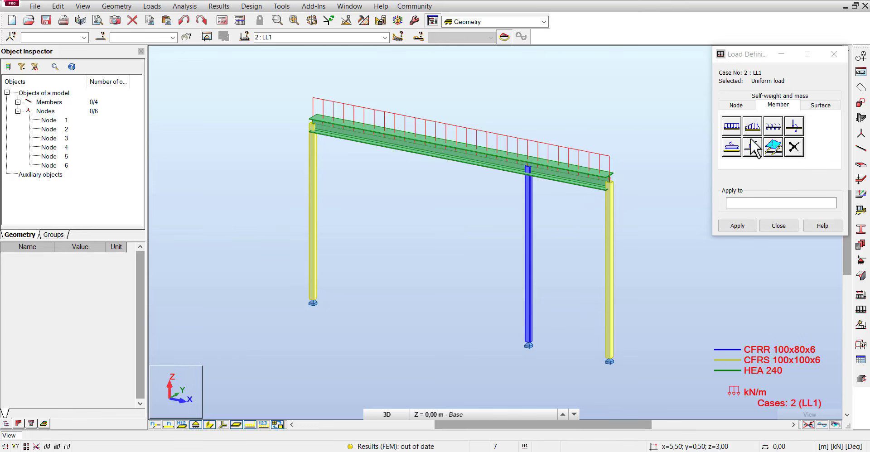
pyautogui.click(834, 54)
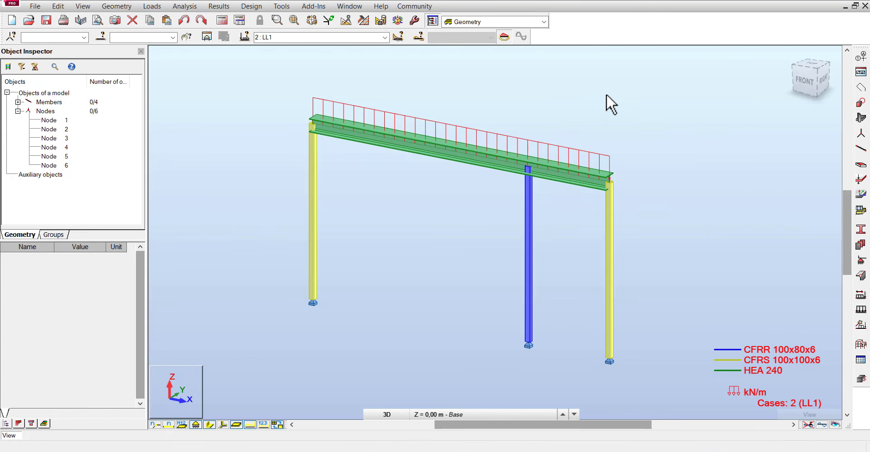
# Change the Z value of the top beam's uniform live load to -15 kN/m.
pyautogui.rightClick(609, 163)
pyautogui.click(590, 345)
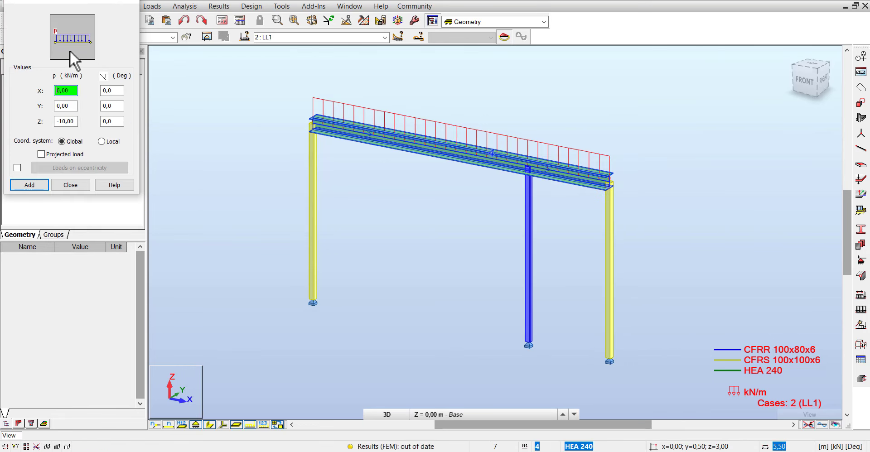
pyautogui.click(75, 120)
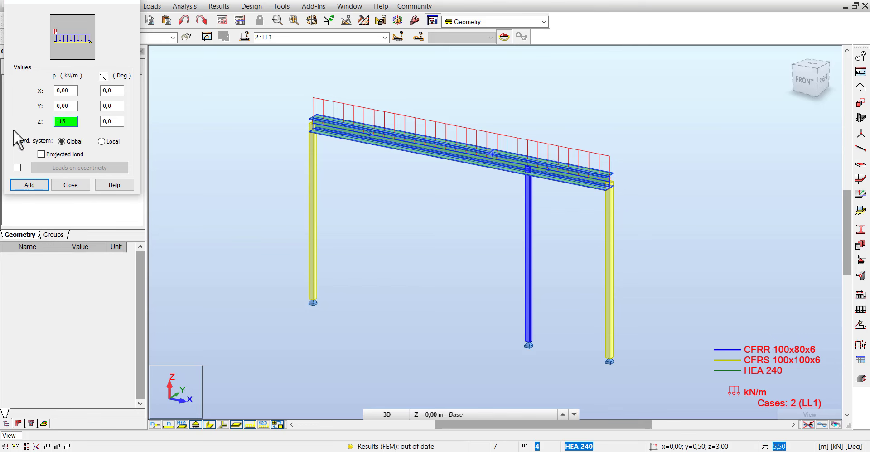
pyautogui.click(32, 184)
pyautogui.click(39, 116)
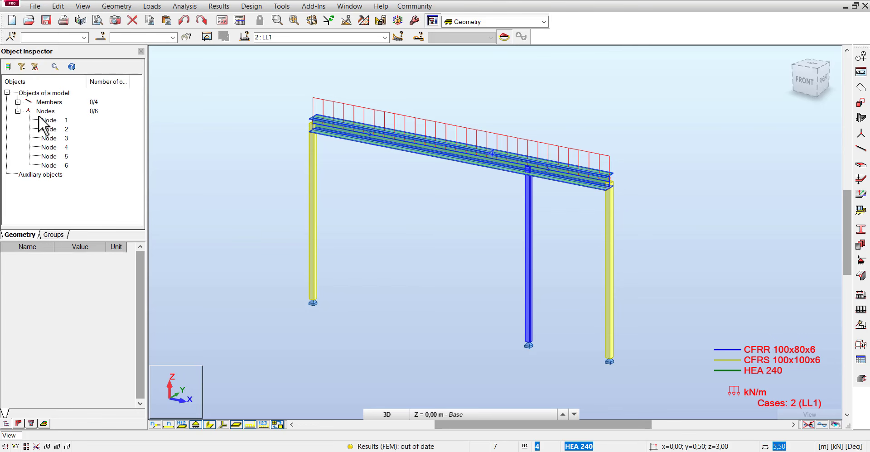
# Toggle the member numbers on and off, and display the load value labels on the model.
pyautogui.click(169, 425)
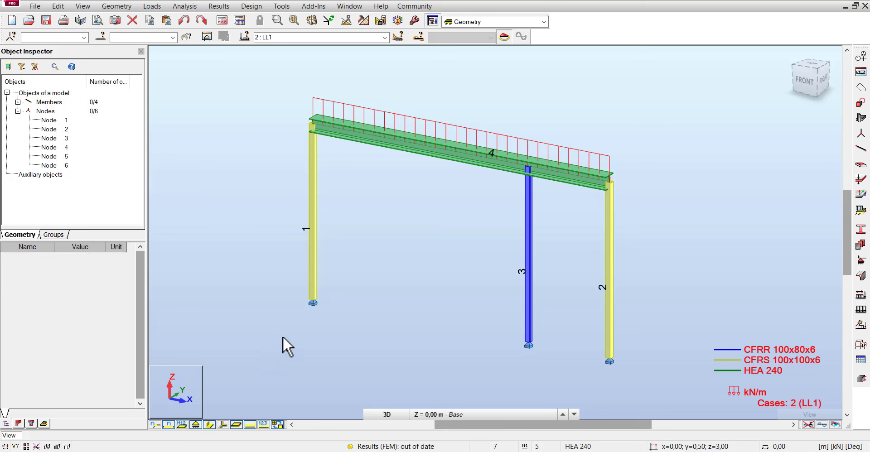
pyautogui.click(169, 425)
pyautogui.click(263, 425)
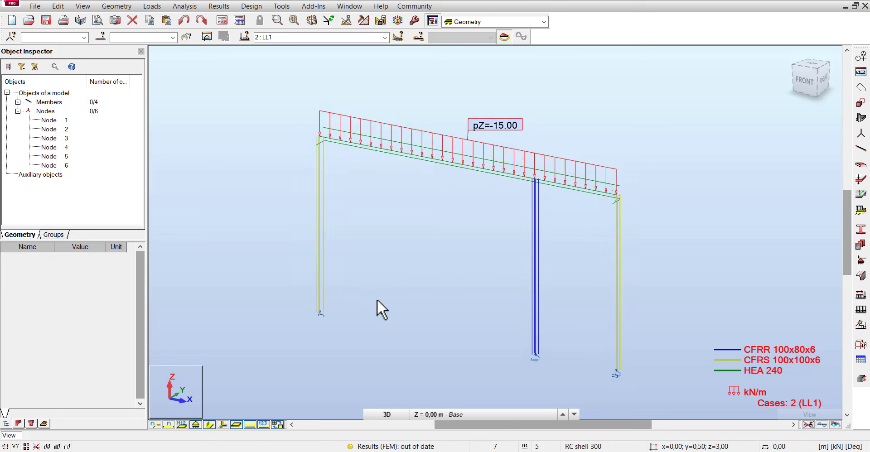
# Switch to load case DL1 and apply a uniform load of -10 kN/m in Z to the top beam.
pyautogui.click(385, 36)
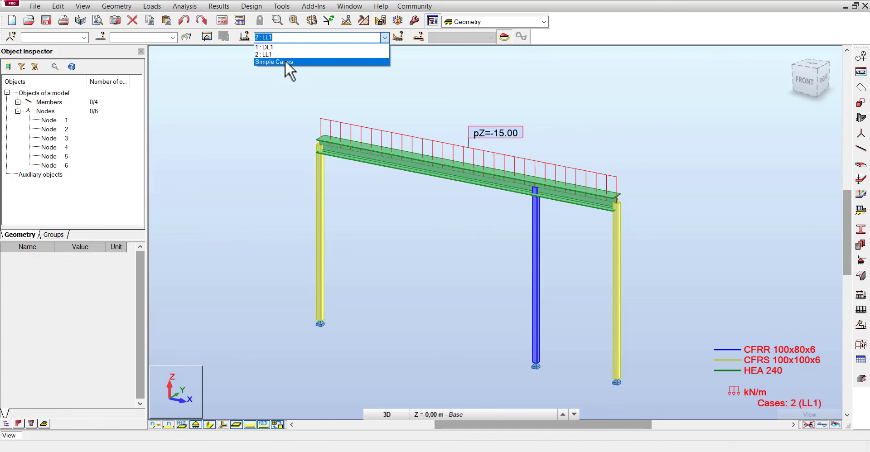
pyautogui.click(285, 47)
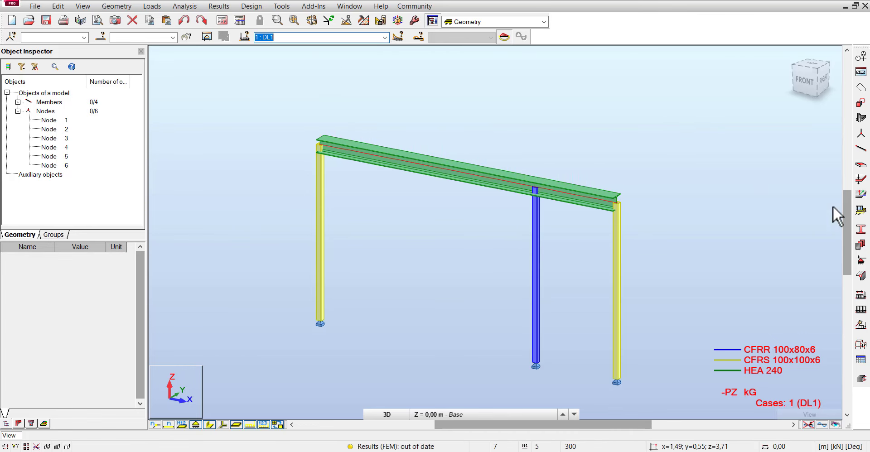
pyautogui.click(861, 310)
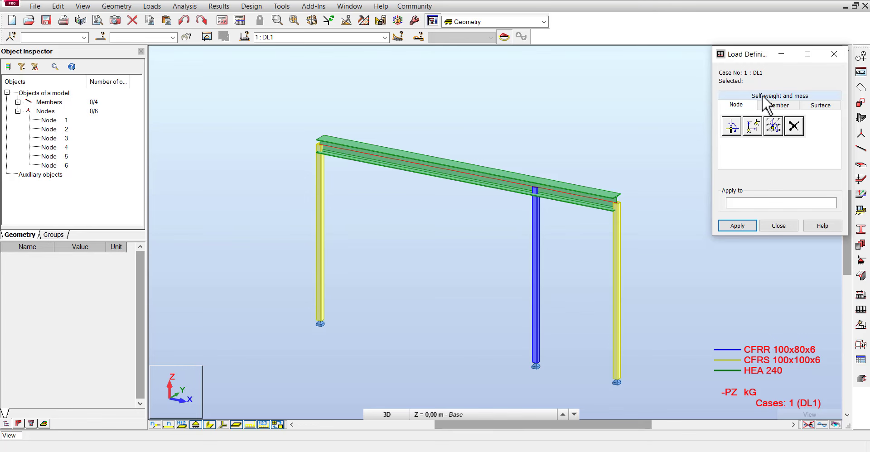
pyautogui.click(778, 105)
pyautogui.click(739, 128)
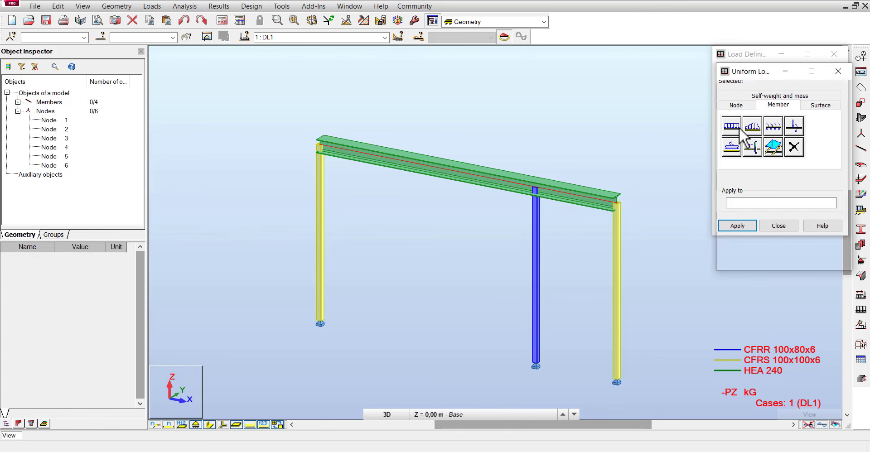
pyautogui.click(777, 198)
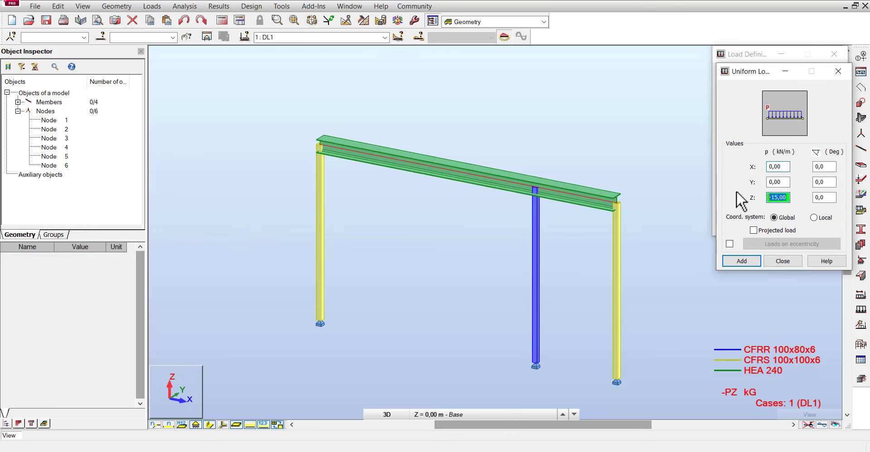
pyautogui.write('-10')
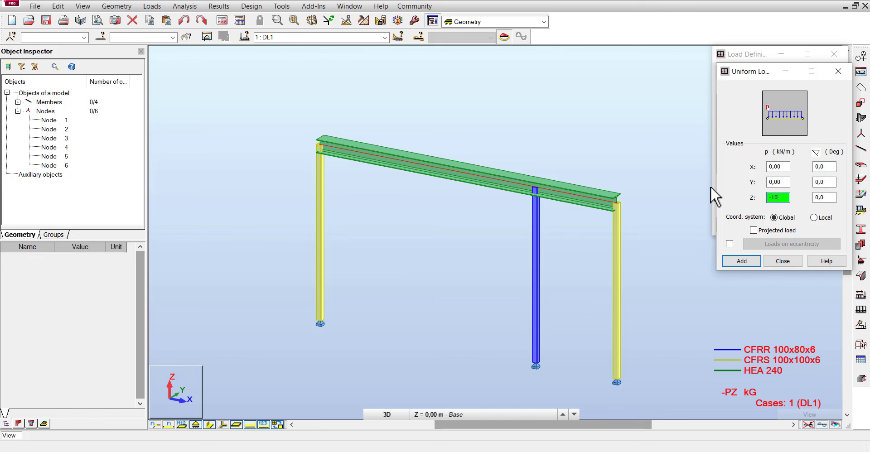
pyautogui.click(752, 261)
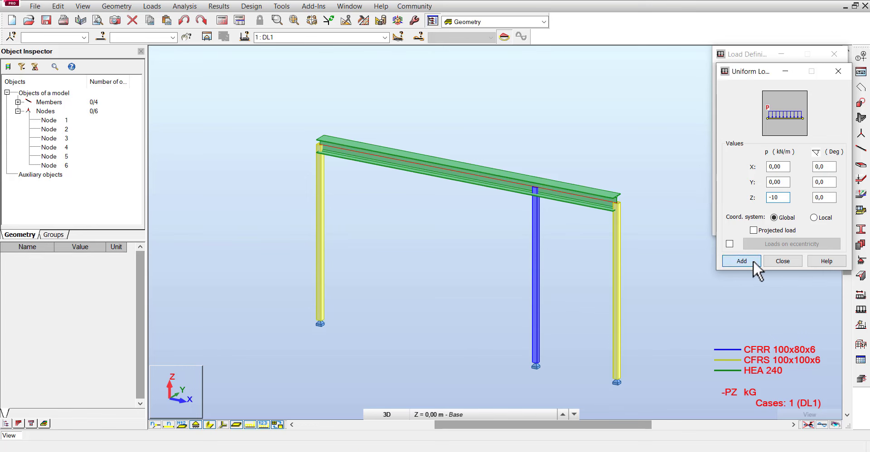
pyautogui.click(583, 192)
pyautogui.click(779, 226)
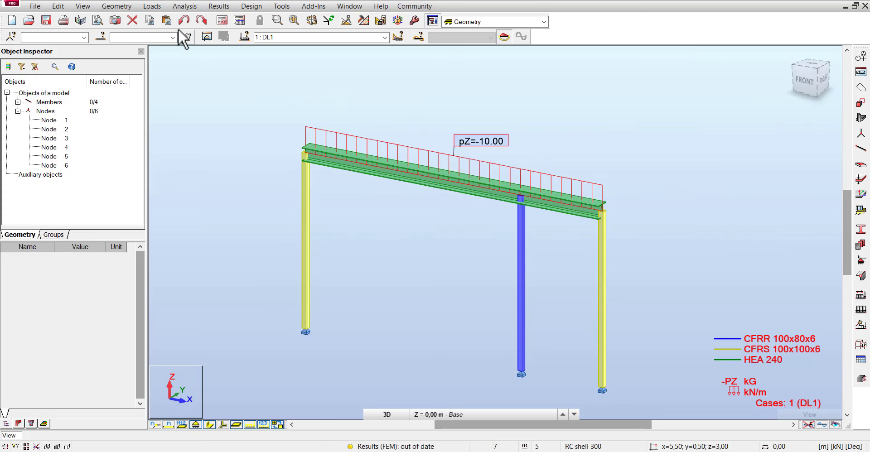
# Choose full automatic load combinations to the NS-EN 1990:2002/NA:2016 code and open their detailed settings.
pyautogui.click(155, 6)
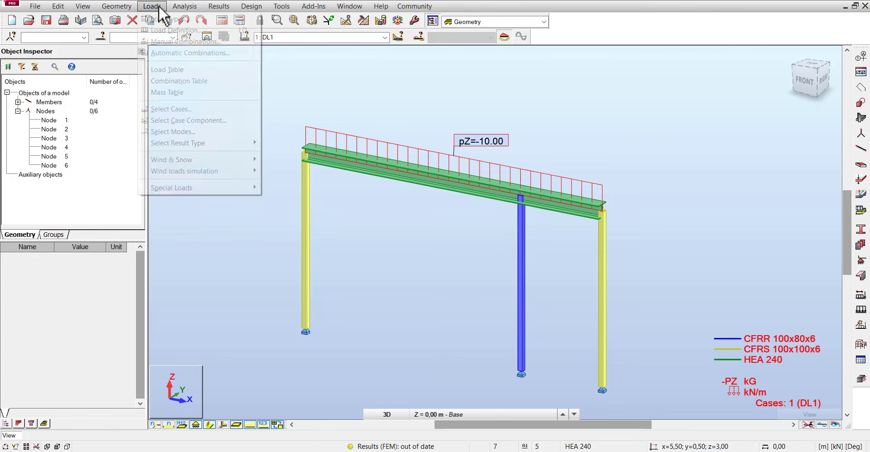
pyautogui.click(179, 53)
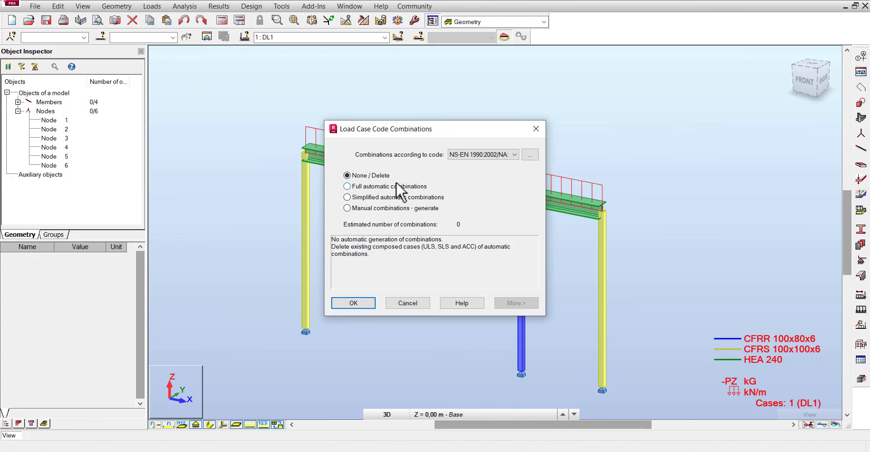
pyautogui.click(396, 186)
pyautogui.click(516, 303)
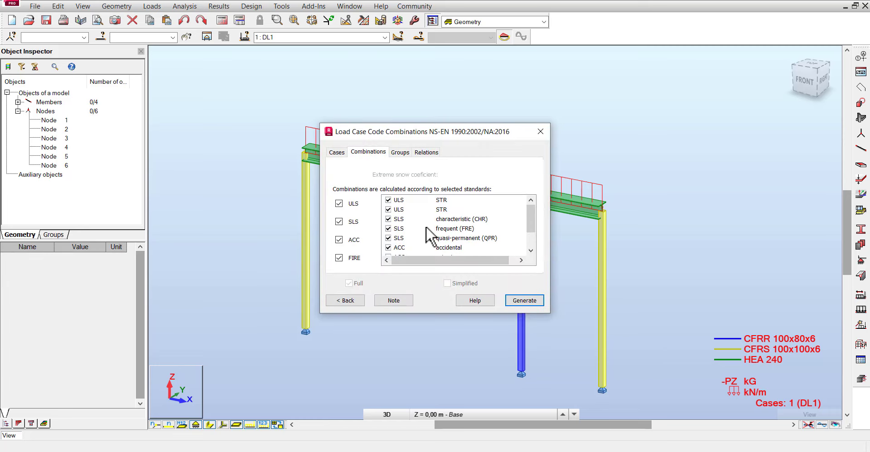
# Exclude the accidental, quasi-permanent SLS and frequent SLS combinations, and generate the remaining code combinations.
pyautogui.scroll(-1, 406, 245)
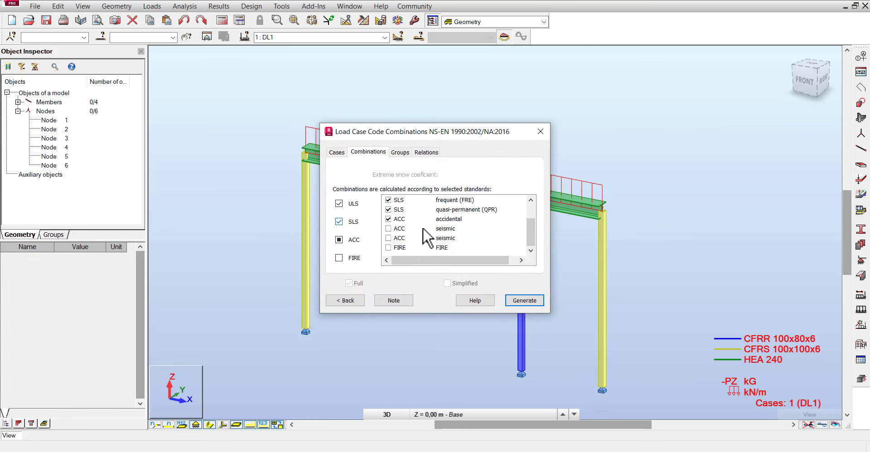
pyautogui.scroll(1, 428, 236)
pyautogui.scroll(-1, 435, 240)
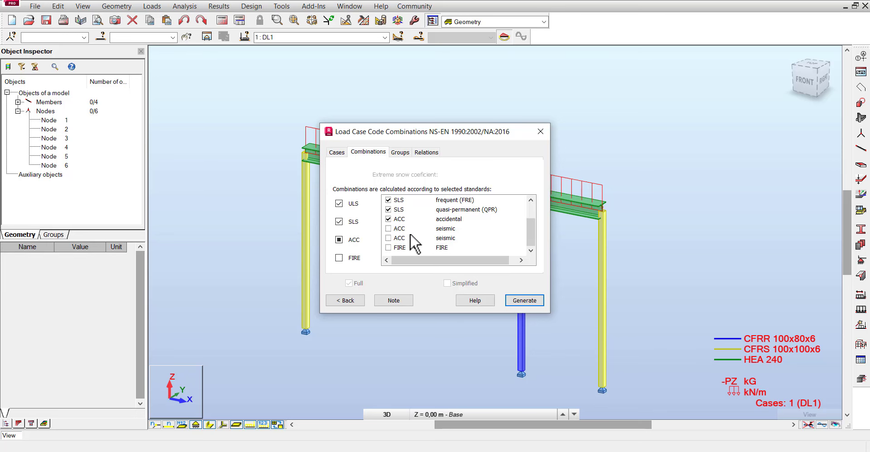
pyautogui.click(389, 219)
pyautogui.scroll(1, 484, 236)
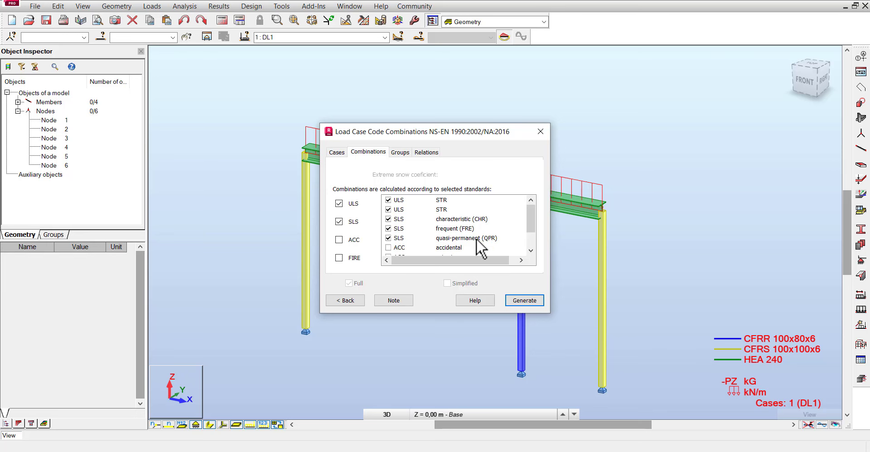
pyautogui.click(388, 238)
pyautogui.click(389, 228)
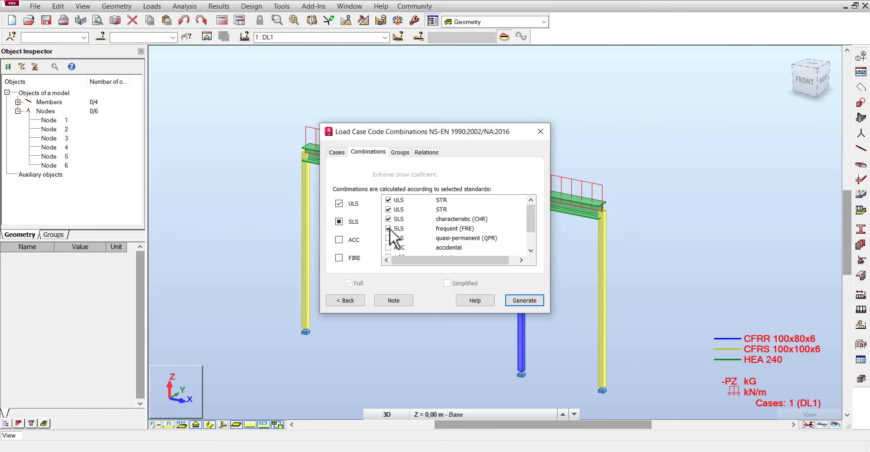
pyautogui.click(524, 301)
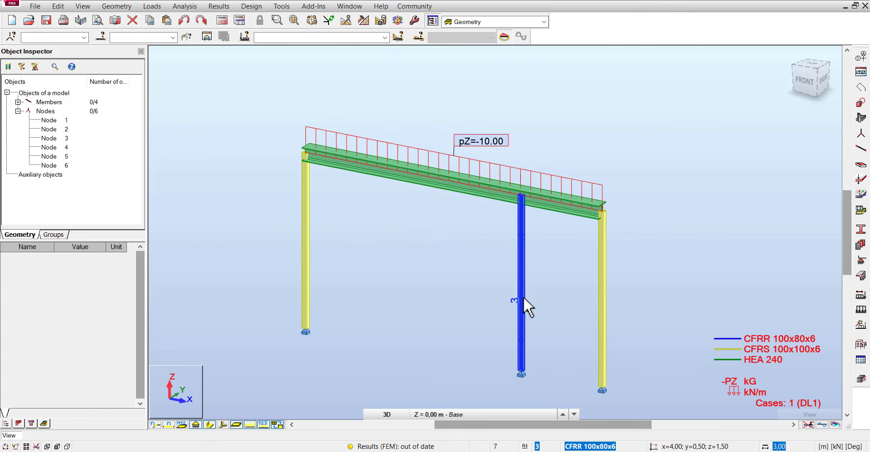
# Run the static analysis with the new combinations, continue past the instability warning, and close the calculation messages.
pyautogui.click(224, 21)
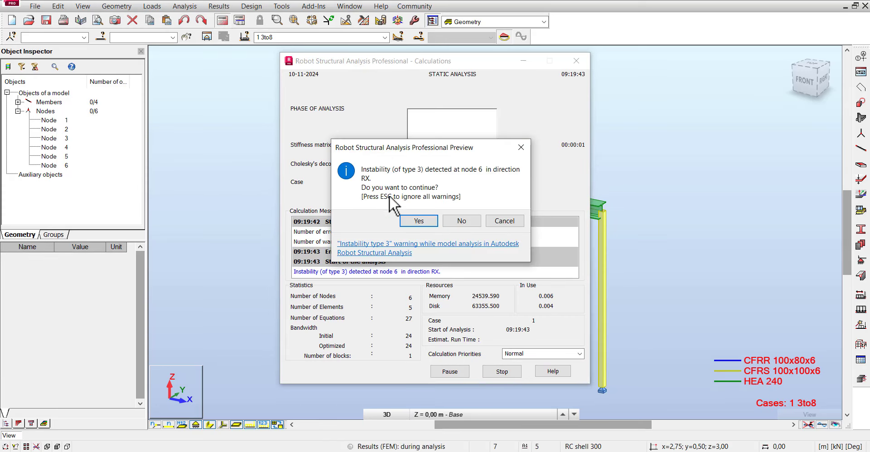
pyautogui.click(418, 221)
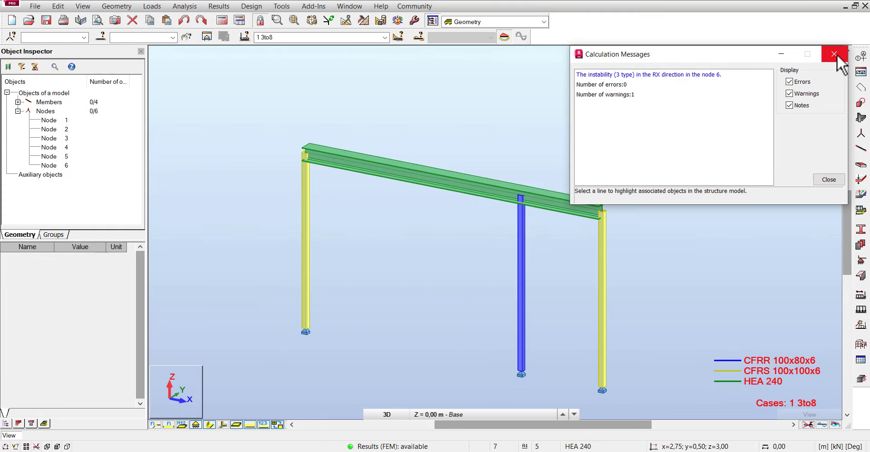
pyautogui.click(835, 55)
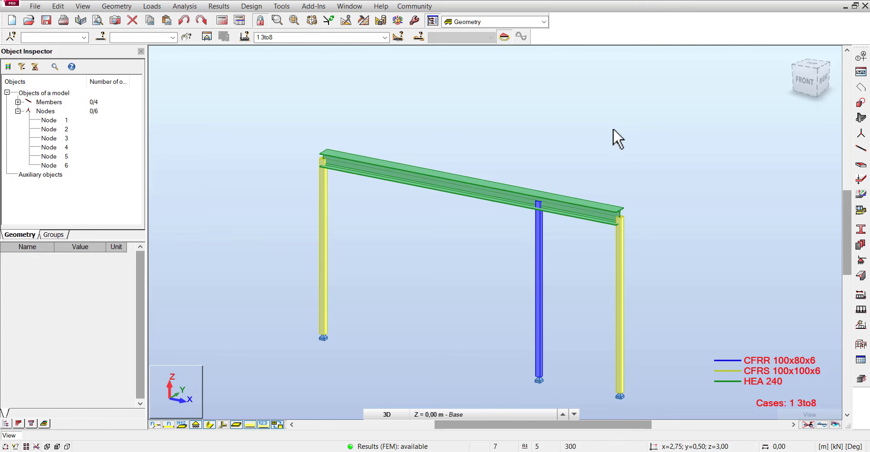
# Open the reaction settings of the member diagrams and enable FZ, diagrams for linear supports and descriptions.
pyautogui.click(219, 6)
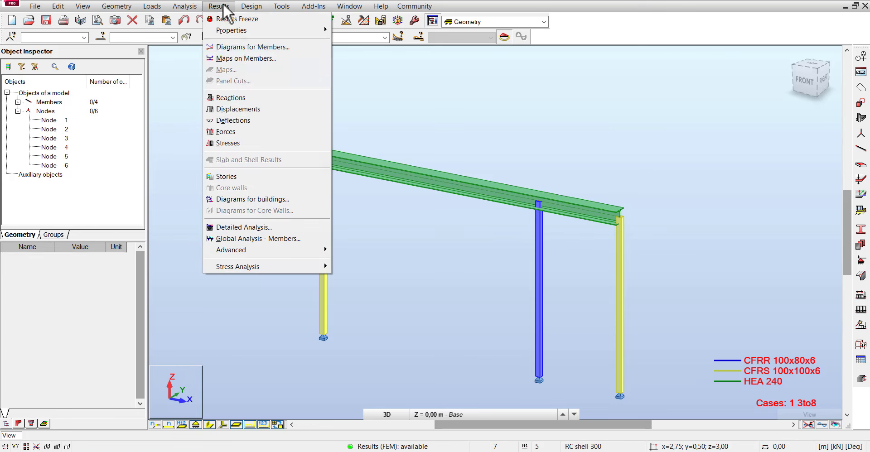
pyautogui.click(247, 48)
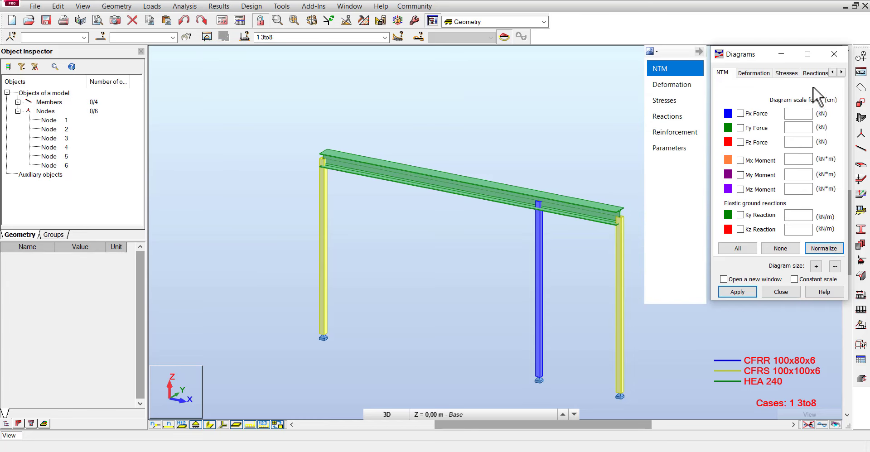
pyautogui.click(814, 72)
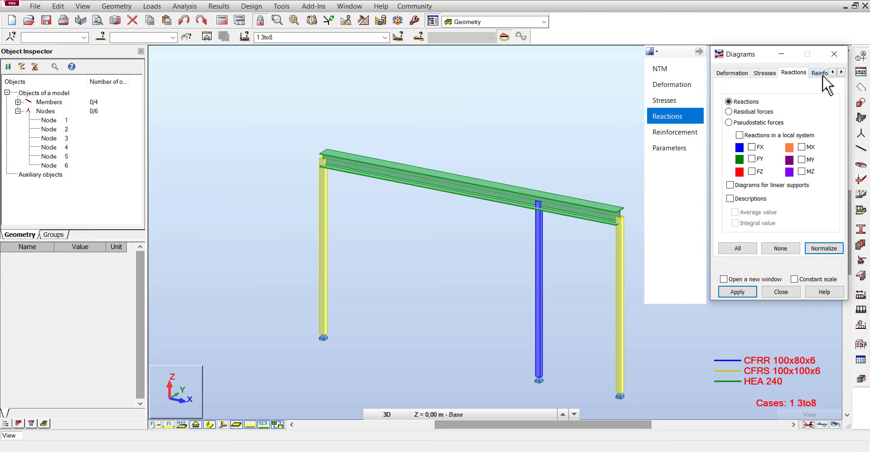
pyautogui.click(752, 171)
pyautogui.click(731, 185)
pyautogui.click(730, 199)
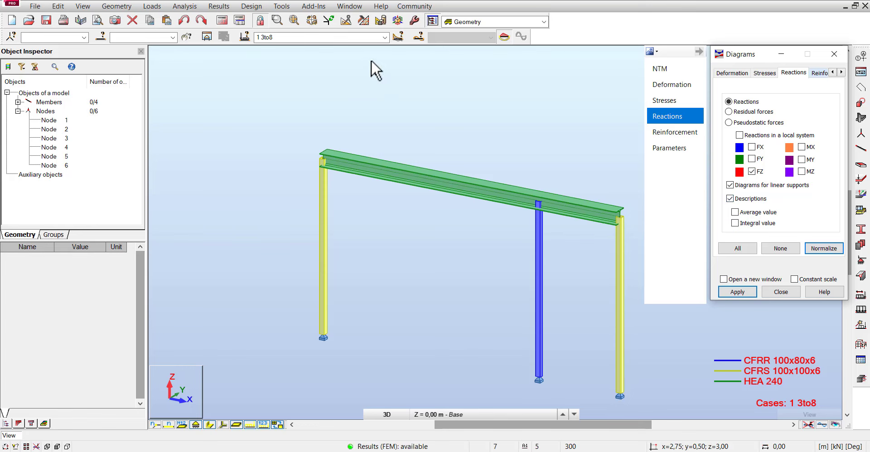
# Switch to ULS Code Combinations and display the FZ reactions with diagrams for linear supports and descriptions enabled.
pyautogui.click(384, 38)
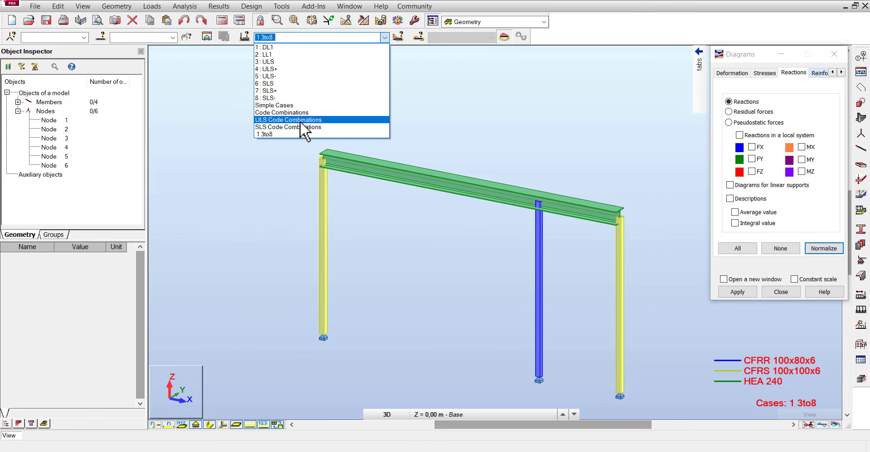
pyautogui.click(300, 121)
pyautogui.click(731, 185)
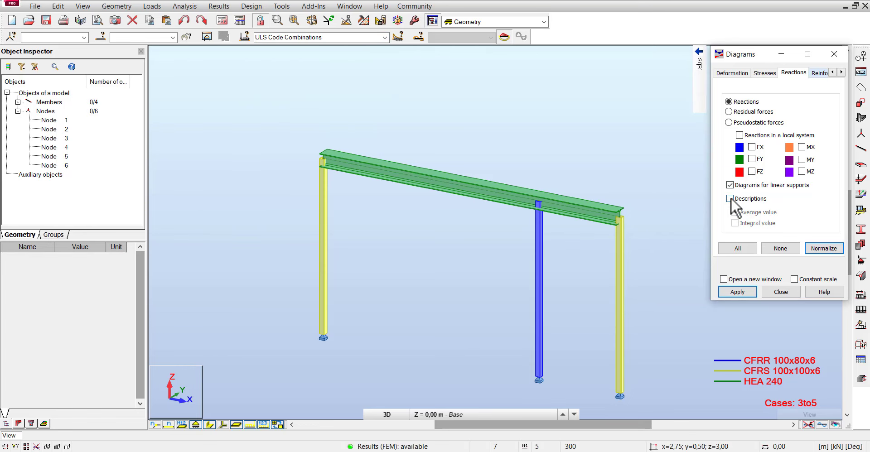
pyautogui.click(752, 171)
pyautogui.click(739, 291)
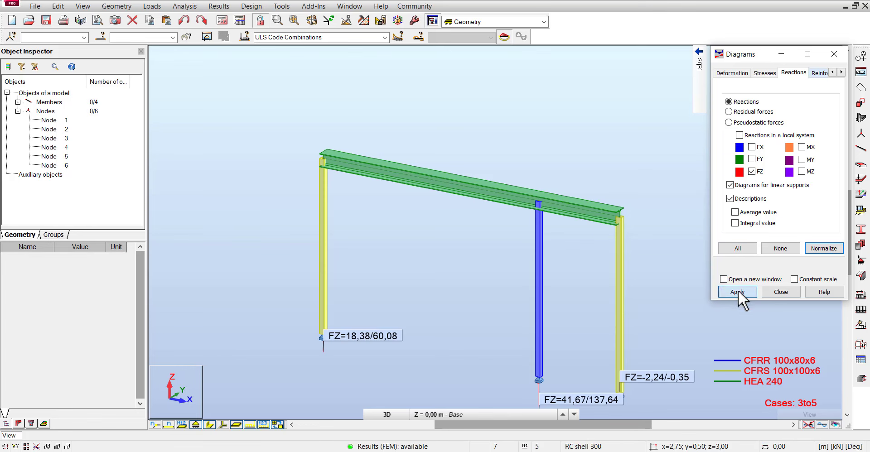
# Examine the FZ reaction labels at the three column bases for the ULS combinations.
pyautogui.scroll(3, 550, 314)
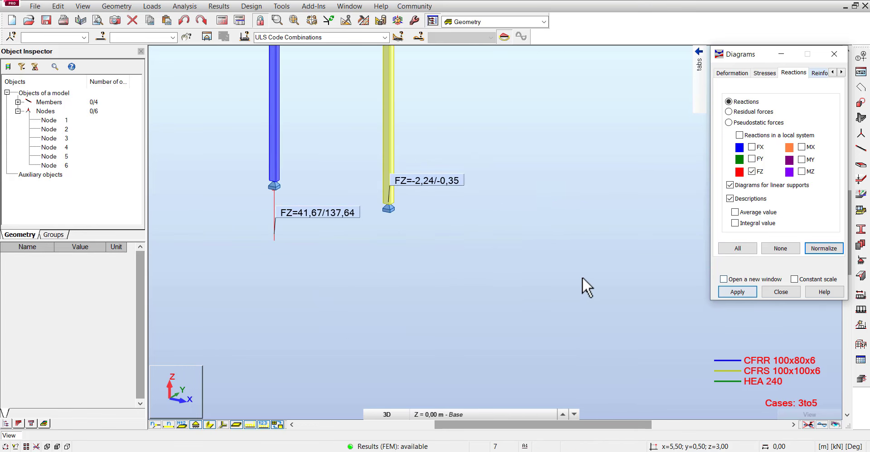
pyautogui.scroll(-2, 632, 301)
pyautogui.scroll(-1, 585, 284)
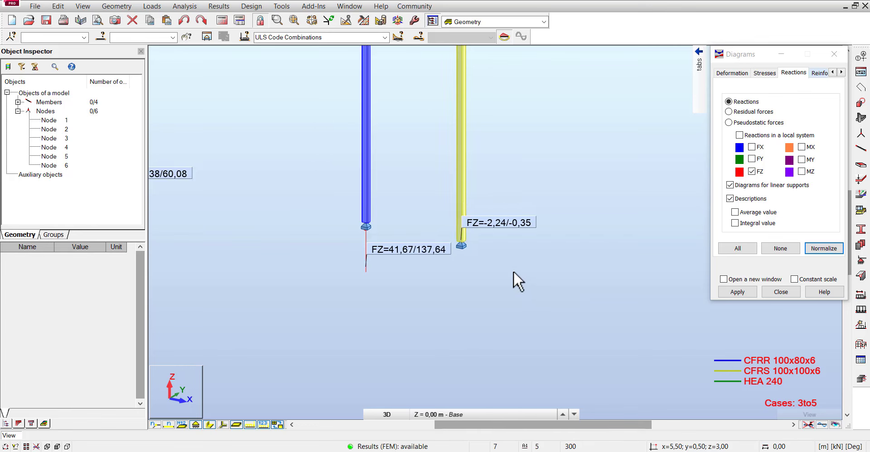
pyautogui.scroll(-2, 522, 277)
pyautogui.scroll(-3, 553, 299)
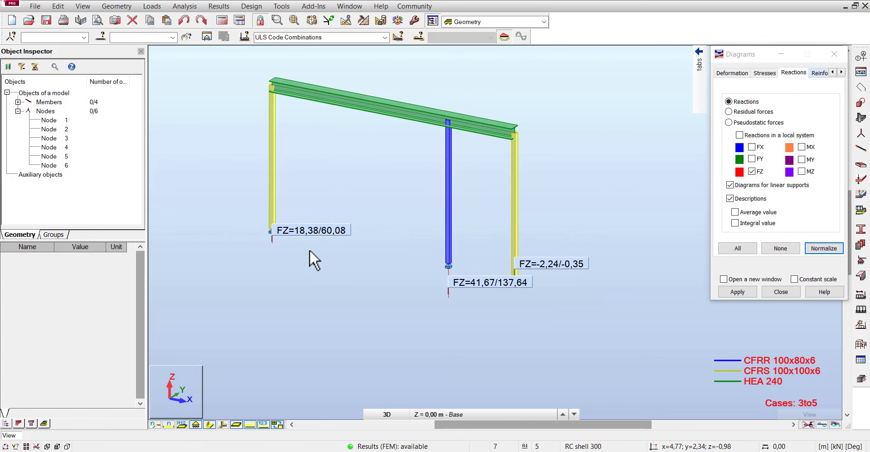
pyautogui.scroll(3, 469, 286)
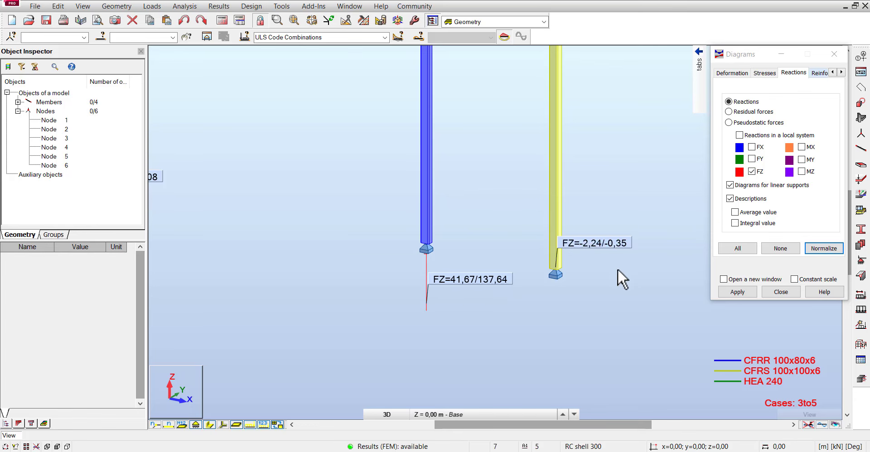
pyautogui.scroll(-1, 617, 270)
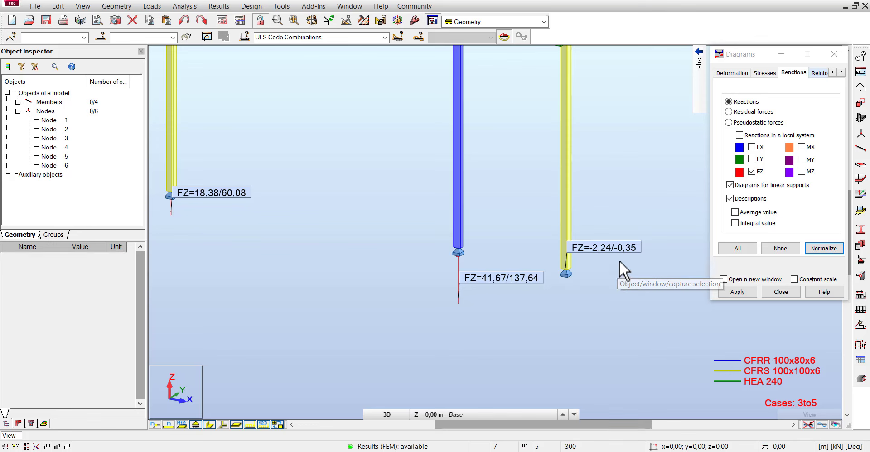
pyautogui.scroll(-1, 608, 255)
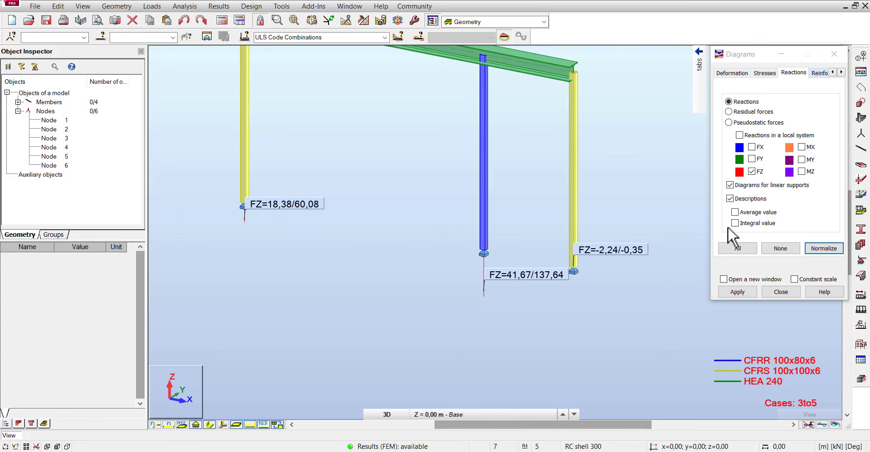
# Try adding average and integral values to the reaction descriptions, and redraw the reactions without descriptions.
pyautogui.click(741, 223)
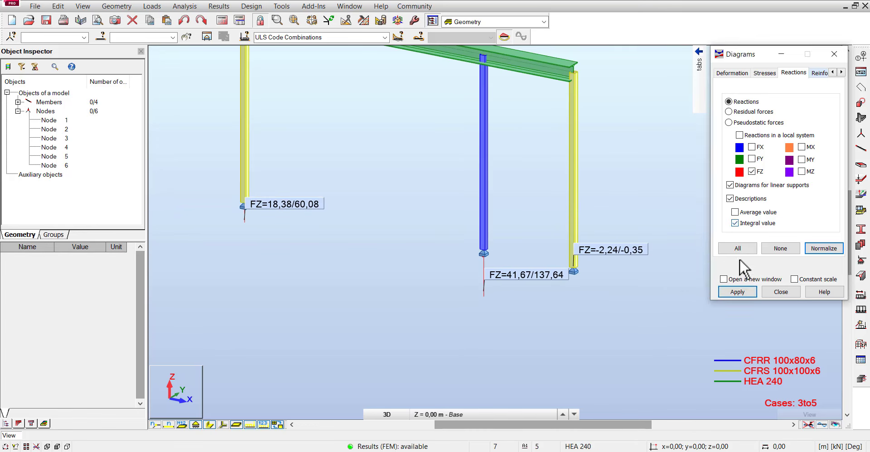
pyautogui.click(735, 212)
pyautogui.click(734, 290)
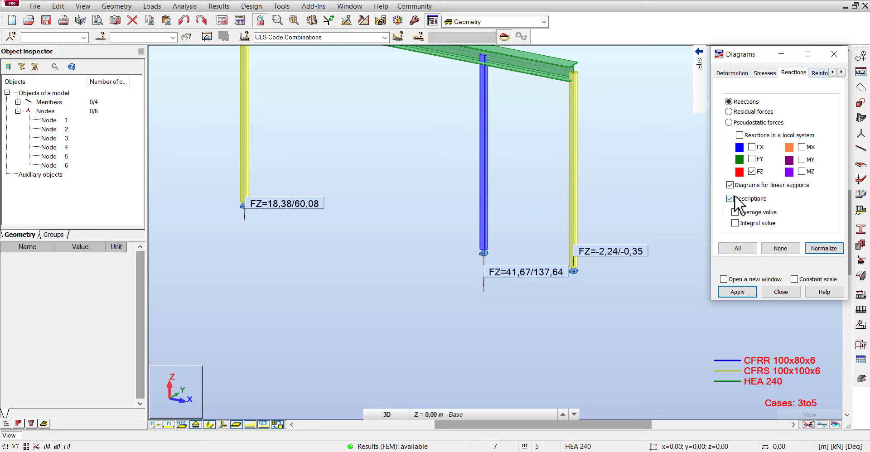
pyautogui.click(739, 289)
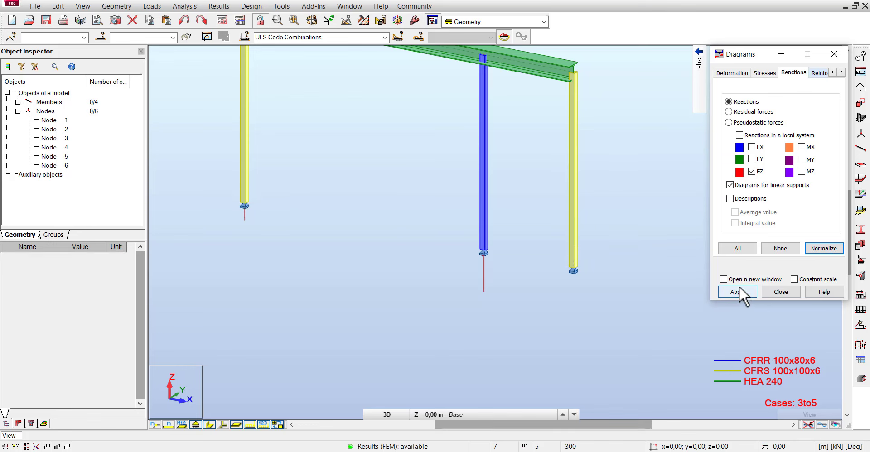
# Disable diagrams for linear supports, enable descriptions again, and redraw the FZ reactions.
pyautogui.click(734, 186)
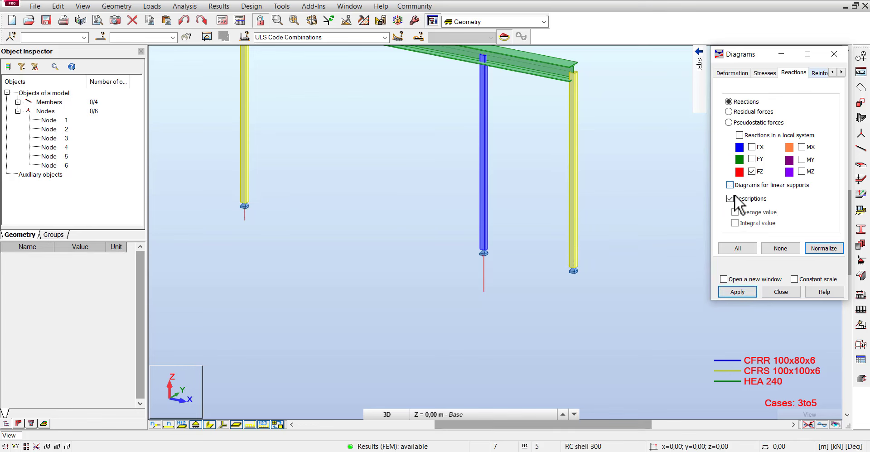
pyautogui.click(741, 286)
pyautogui.scroll(3, 622, 290)
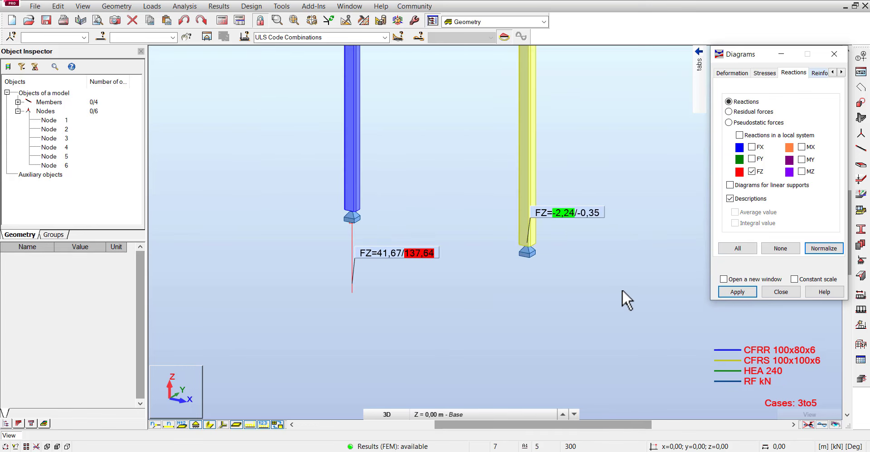
pyautogui.scroll(-2, 622, 290)
# View the FZ support reactions for load case DL1 and for load case LL1.
pyautogui.click(382, 36)
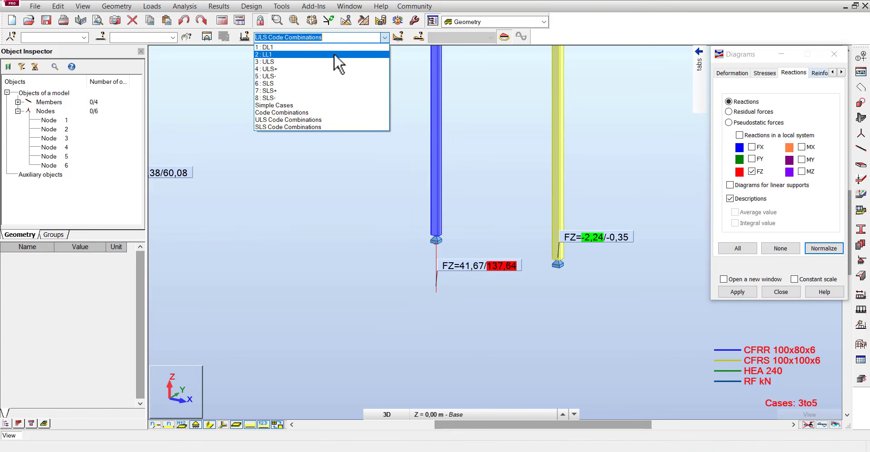
pyautogui.click(309, 48)
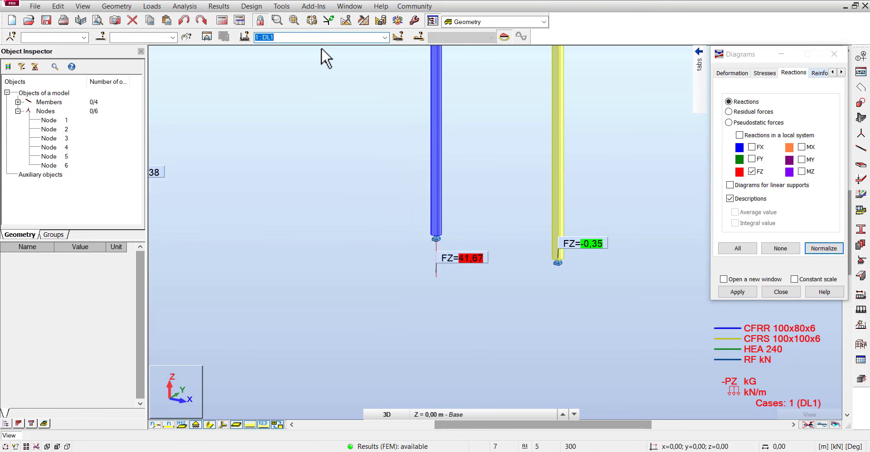
pyautogui.click(385, 38)
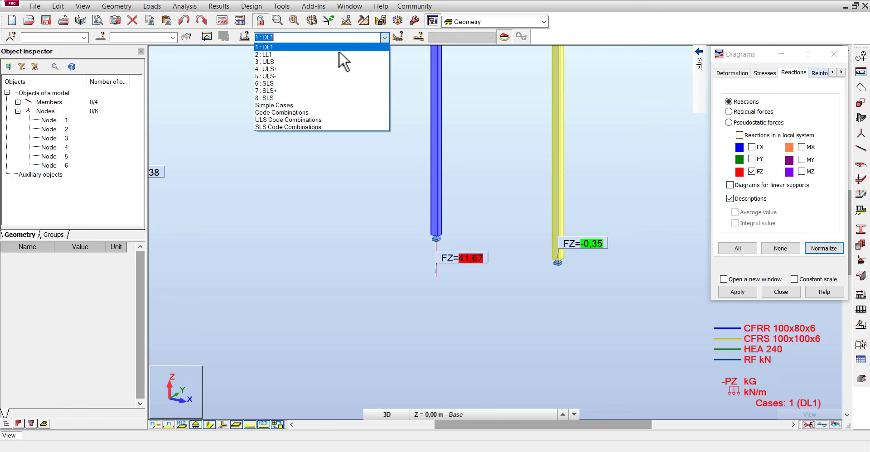
pyautogui.click(314, 55)
pyautogui.scroll(-1, 494, 268)
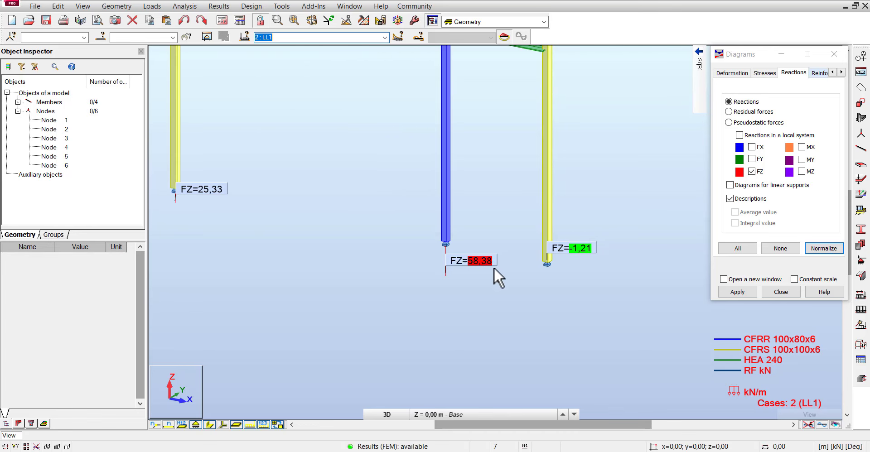
# Return to ULS Code Combinations and compare the minimum and maximum FZ reactions across the column supports.
pyautogui.click(384, 37)
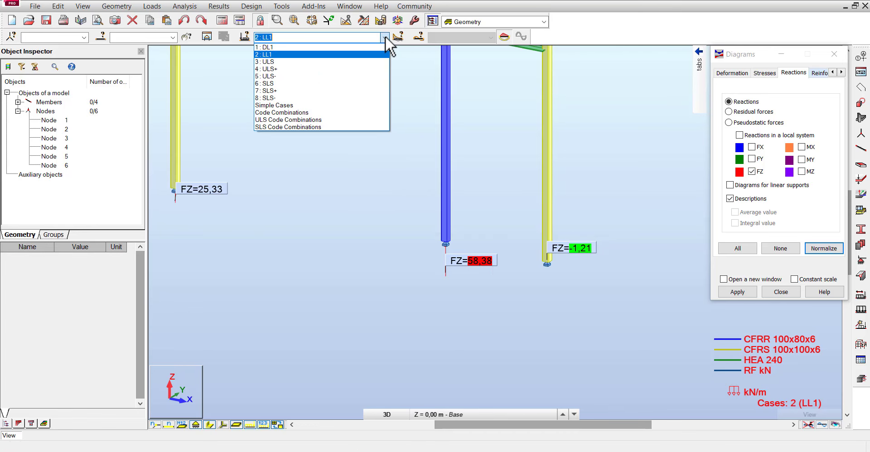
pyautogui.click(296, 119)
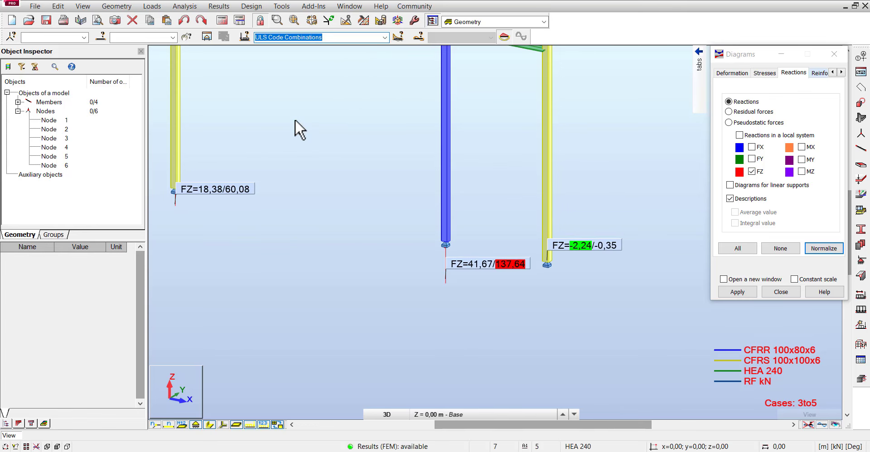
pyautogui.scroll(2, 518, 274)
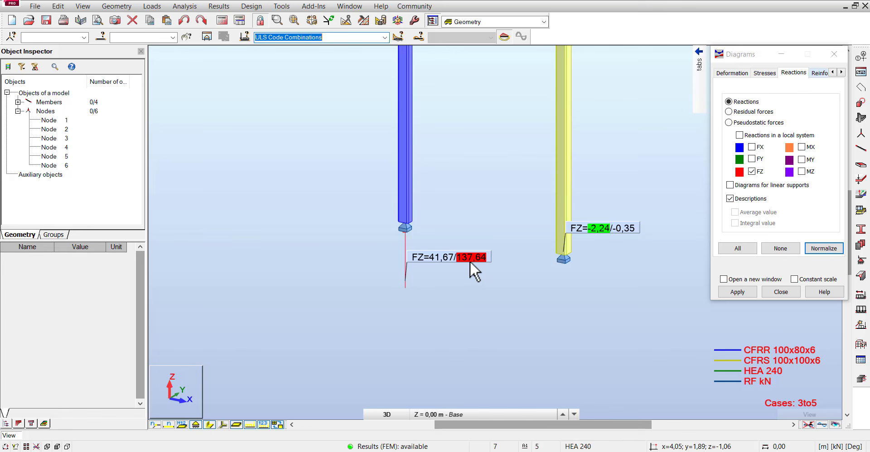
pyautogui.scroll(-3, 512, 265)
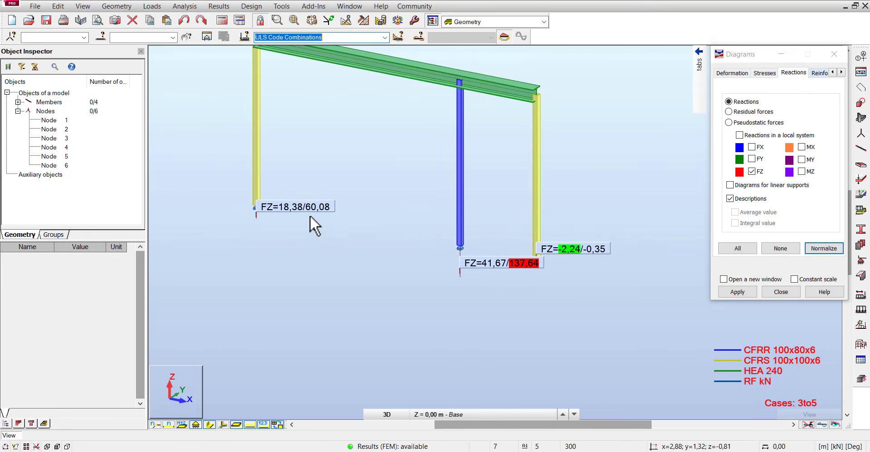
pyautogui.scroll(2, 292, 220)
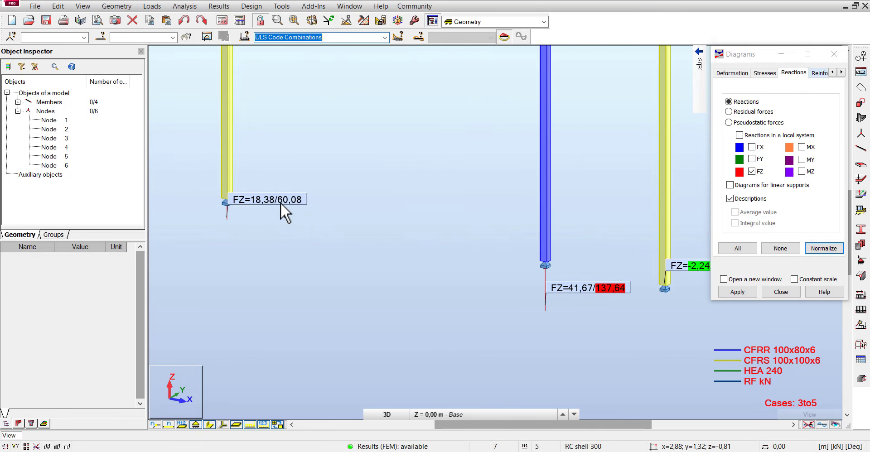
pyautogui.scroll(-2, 281, 203)
pyautogui.scroll(2, 630, 256)
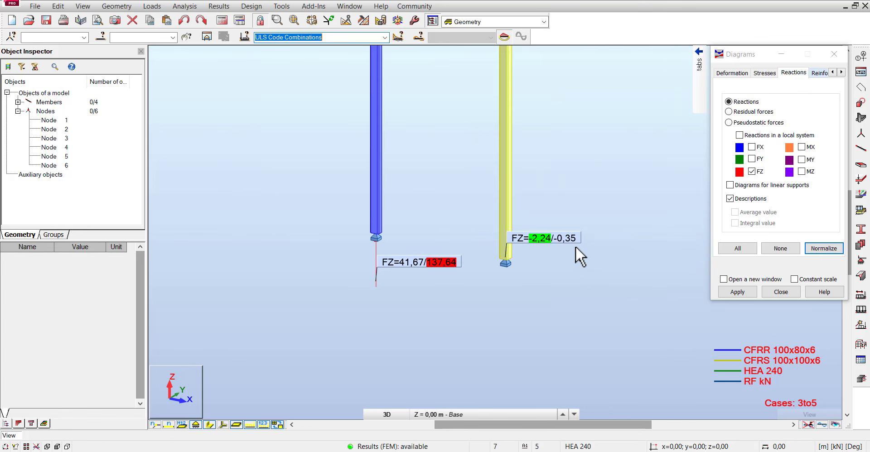
pyautogui.scroll(-2, 589, 254)
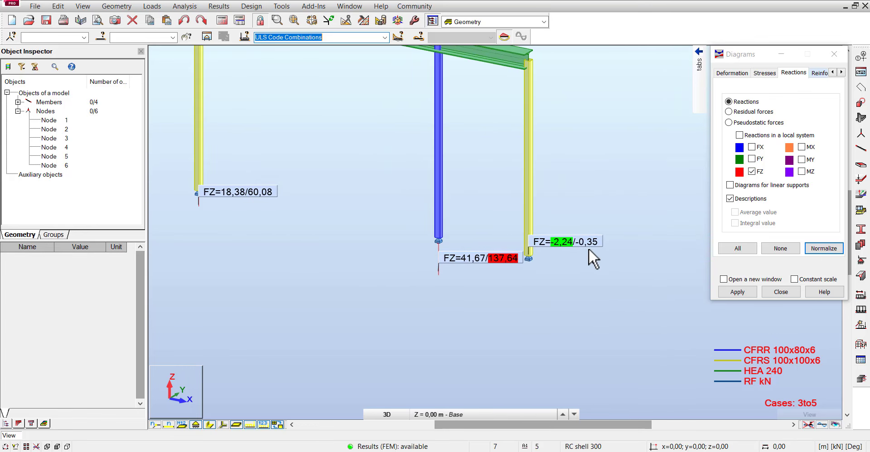
pyautogui.scroll(-1, 590, 247)
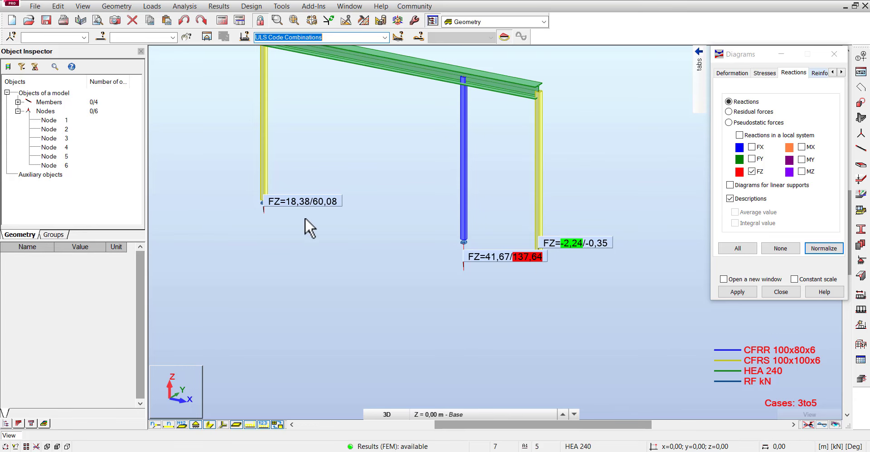
pyautogui.moveTo(324, 240); pyautogui.dragTo(344, 126, button='middle')
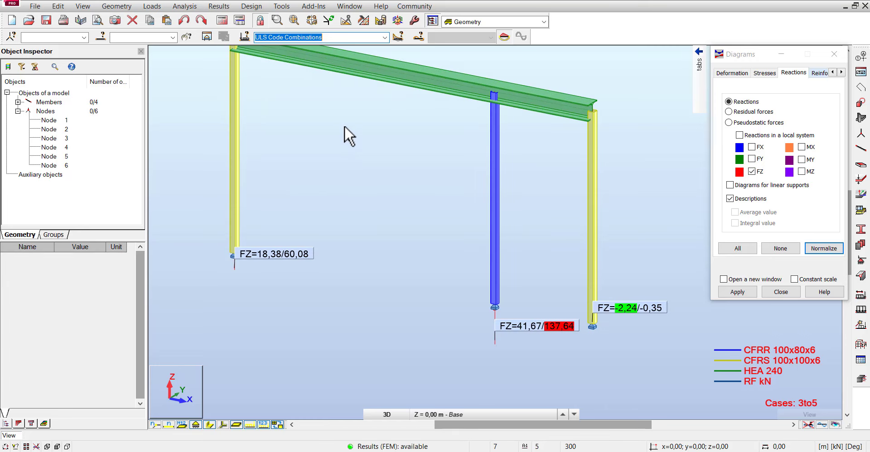
pyautogui.scroll(-1, 362, 171)
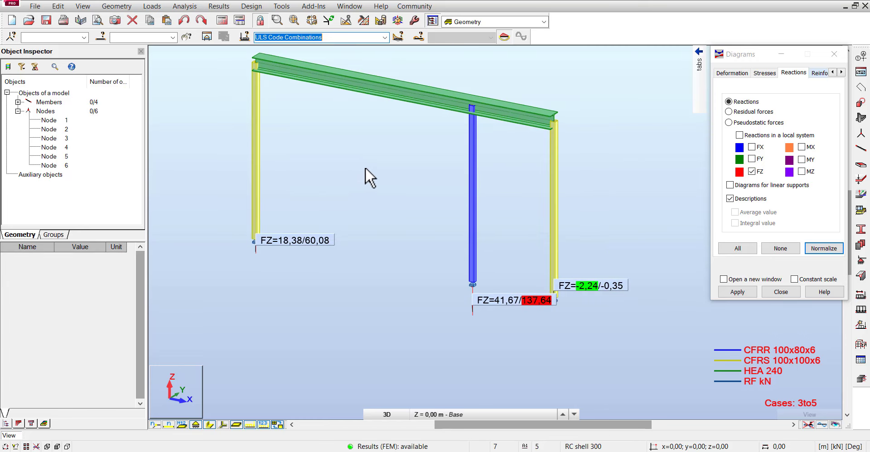
pyautogui.moveTo(460, 260); pyautogui.dragTo(480, 294, button='middle')
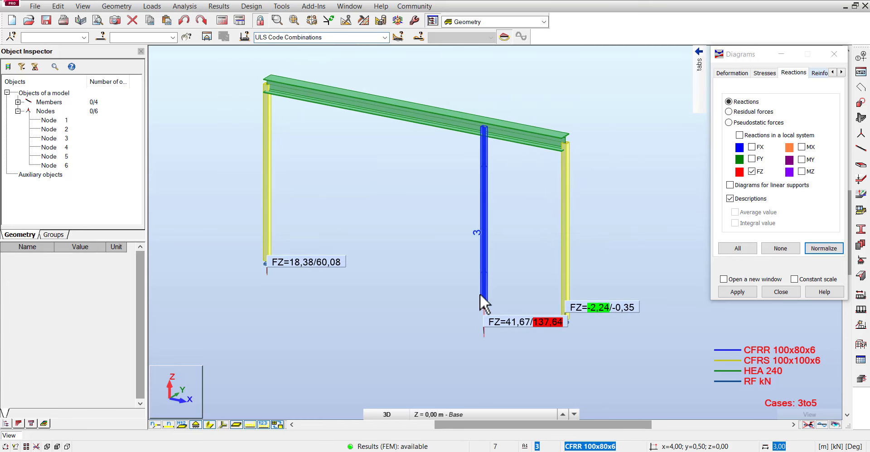
# Remove the FZ reactions and their descriptions from the model view, and open the deformation diagram settings.
pyautogui.click(753, 171)
pyautogui.click(730, 185)
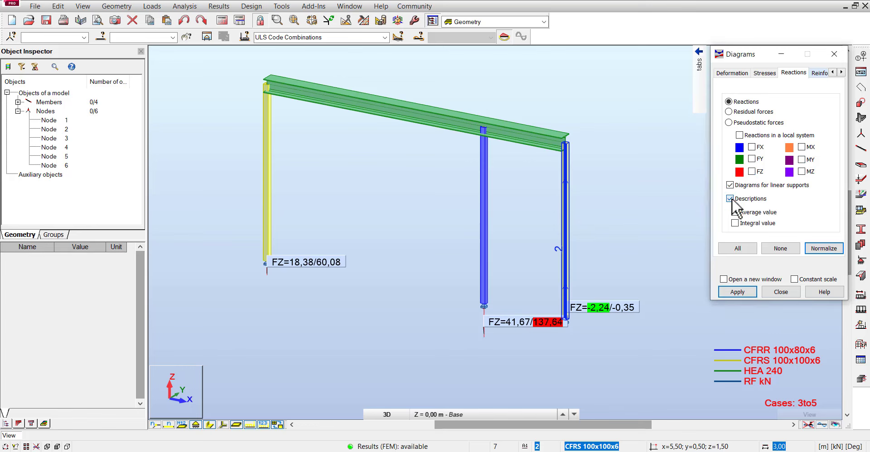
pyautogui.click(730, 198)
pyautogui.click(738, 292)
pyautogui.click(734, 74)
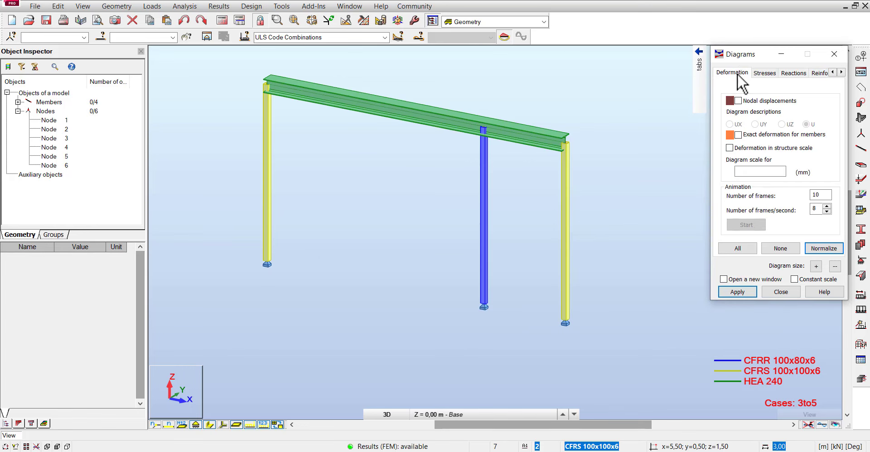
# Hide the section shapes so the members appear as lines, and switch the results to SLS Code Combinations.
pyautogui.click(744, 100)
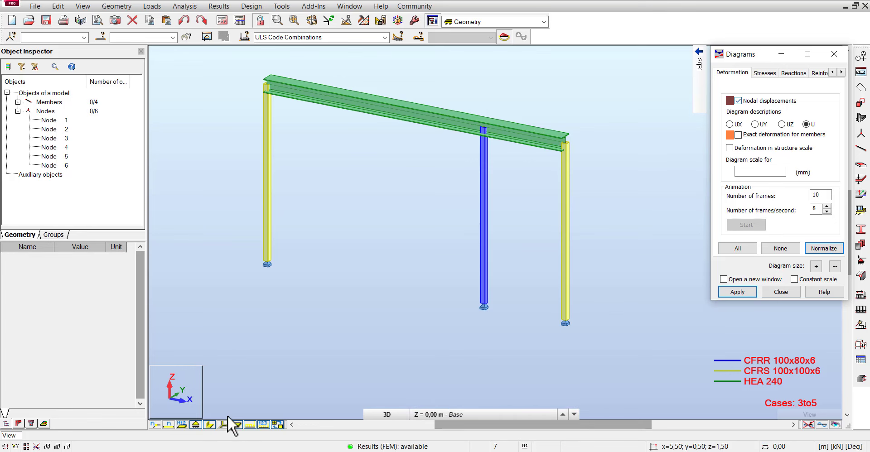
pyautogui.click(209, 425)
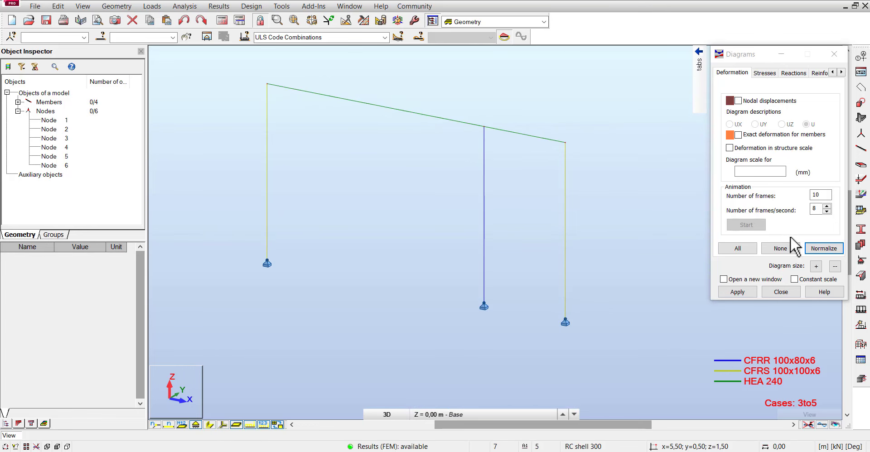
pyautogui.click(741, 106)
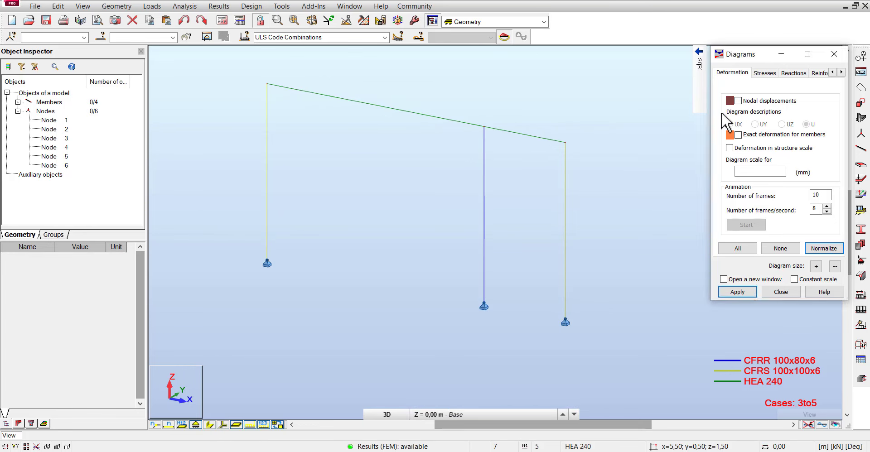
pyautogui.click(385, 37)
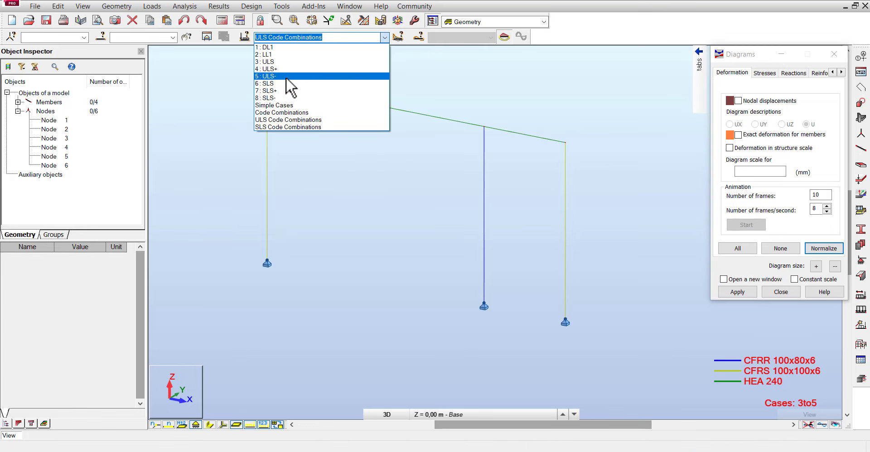
pyautogui.click(285, 119)
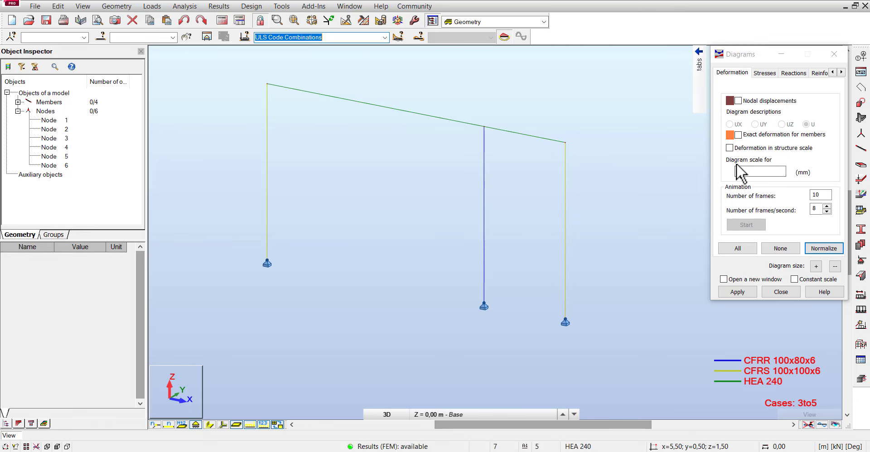
pyautogui.click(383, 37)
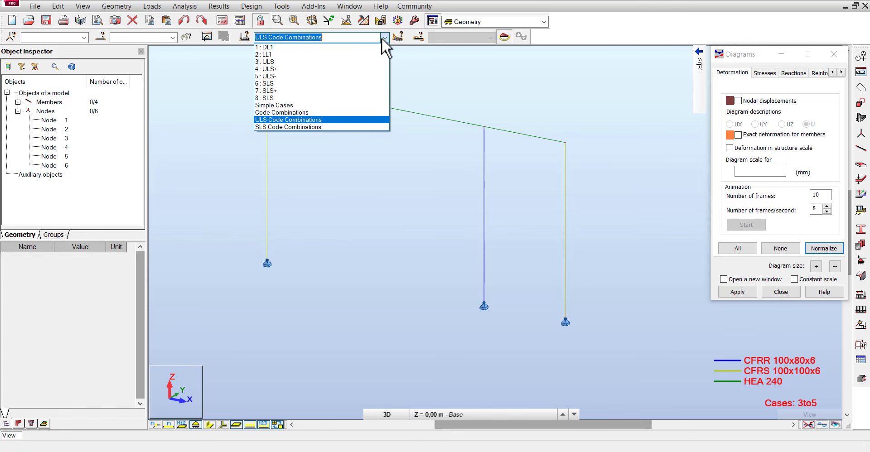
pyautogui.click(300, 124)
# Display the frame's nodal displacements for the SLS combinations, with U as the diagram description.
pyautogui.click(738, 100)
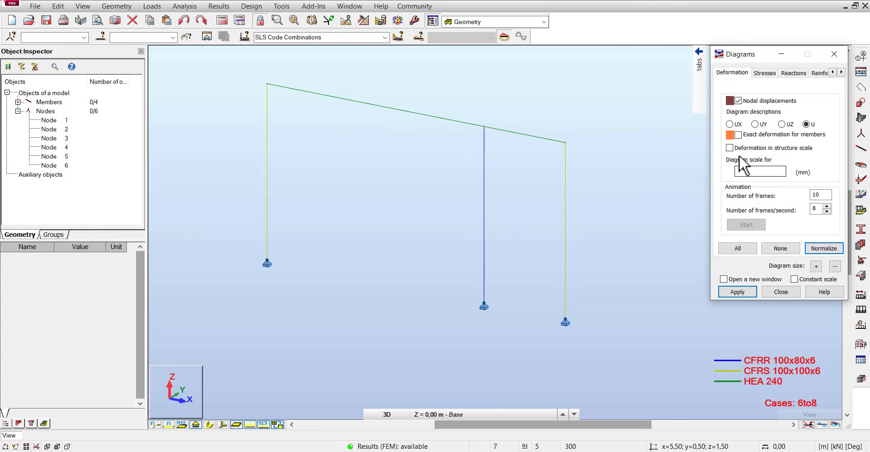
pyautogui.click(784, 125)
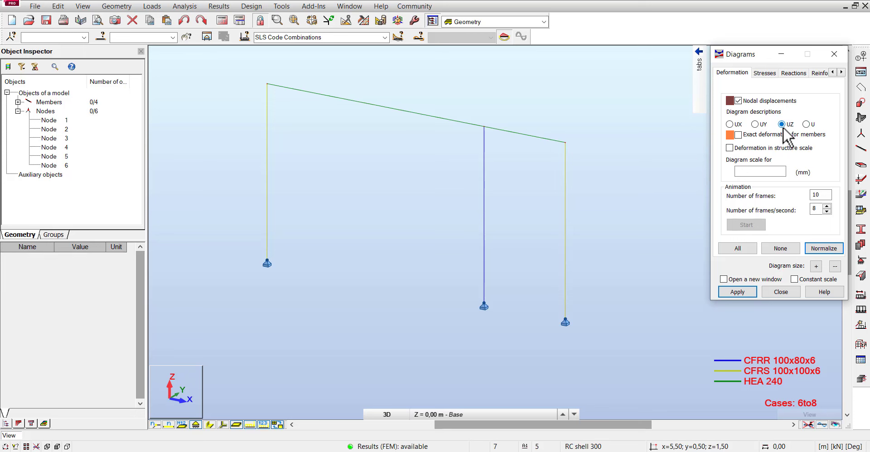
pyautogui.click(807, 124)
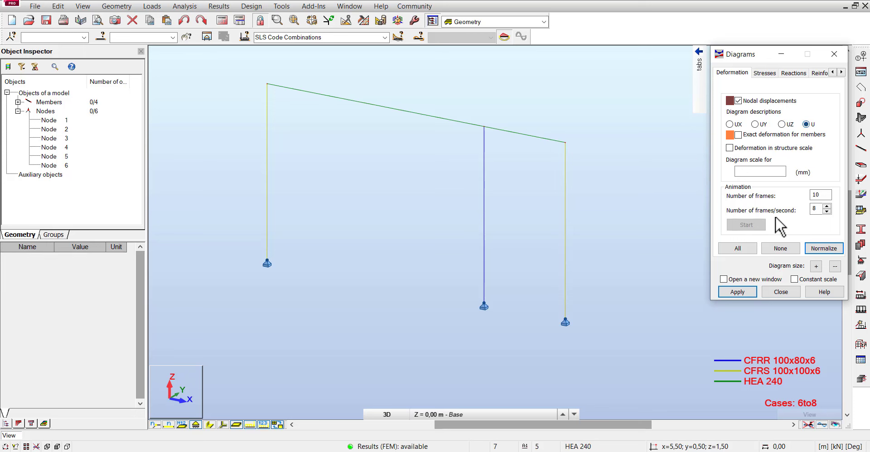
pyautogui.click(736, 291)
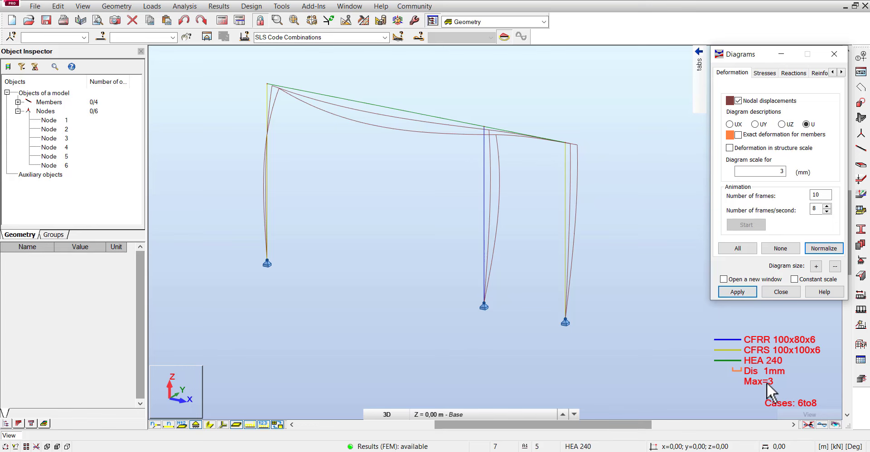
# Set the diagram filling to filled and redraw the displacement diagram with text descriptions.
pyautogui.click(823, 73)
pyautogui.click(823, 73)
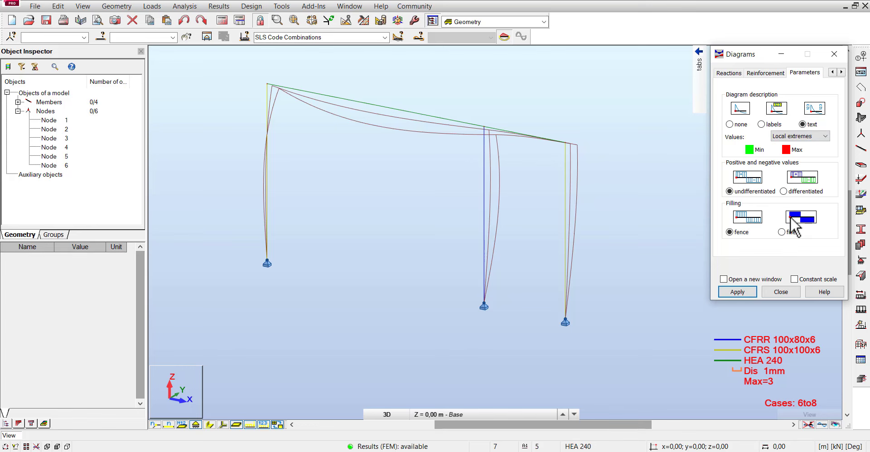
pyautogui.click(782, 233)
pyautogui.click(738, 291)
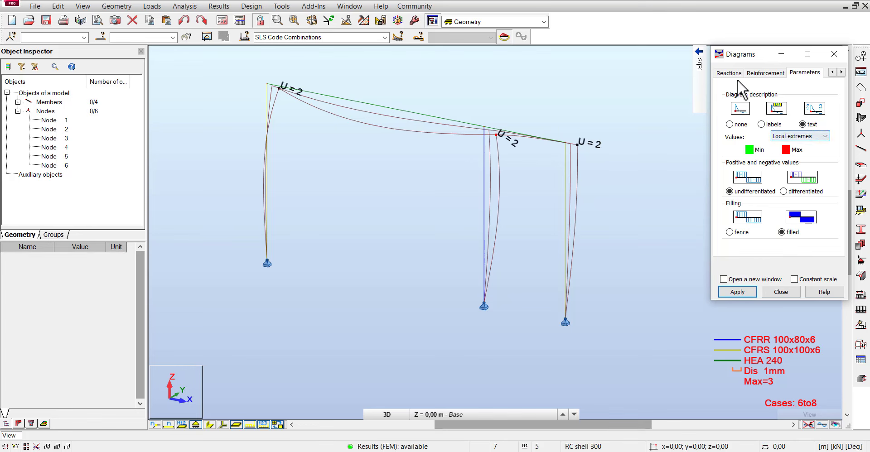
# Remove the nodal displacement diagram from the model view.
pyautogui.click(719, 74)
pyautogui.moveTo(695, 70)
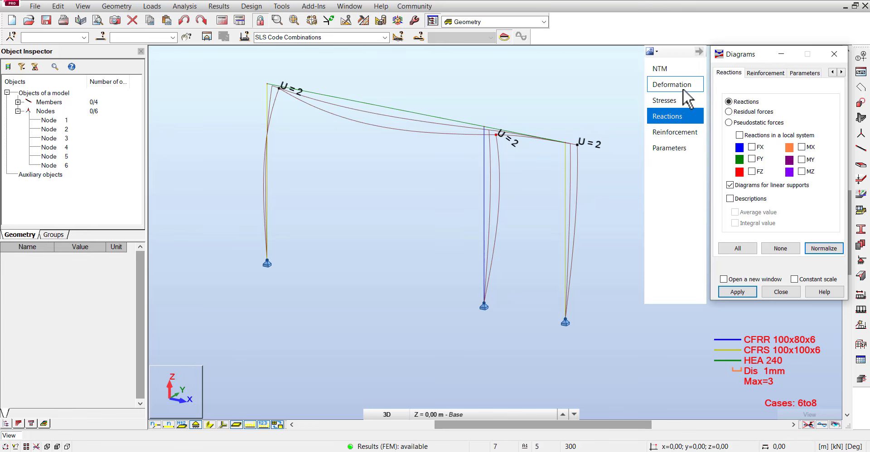
pyautogui.click(684, 87)
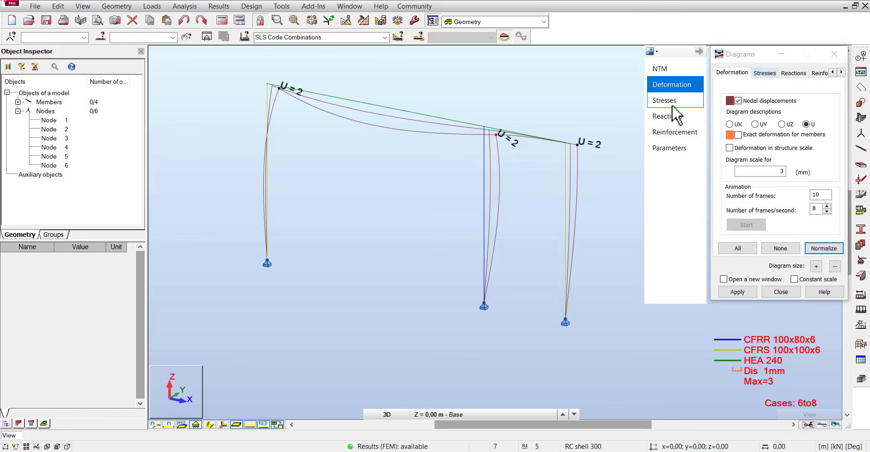
pyautogui.click(745, 103)
pyautogui.click(744, 101)
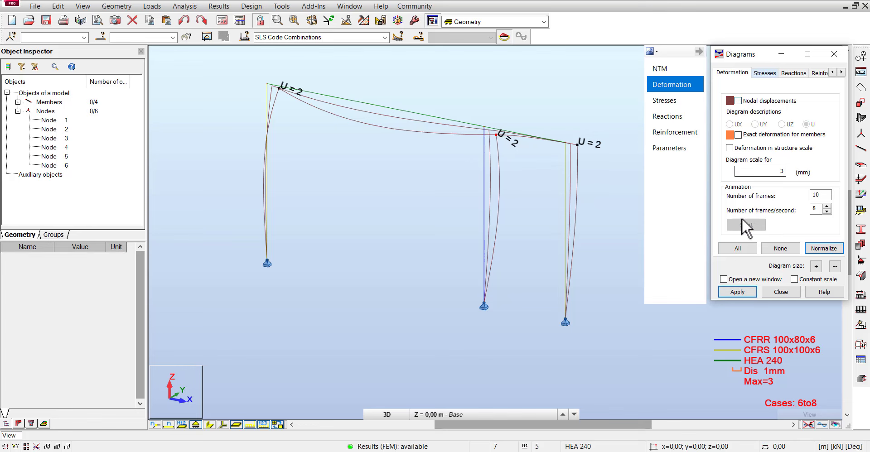
pyautogui.click(740, 291)
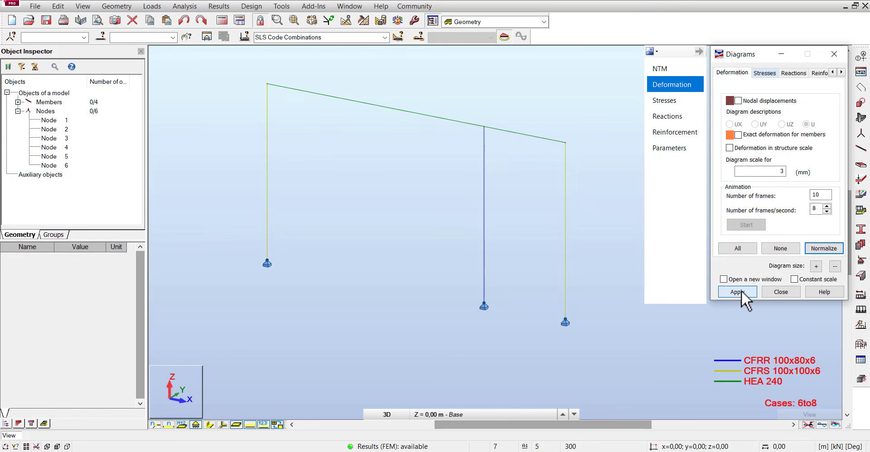
# View the maximum normal stress, minimum normal stress and Bending S max (My) diagrams on the frame.
pyautogui.click(676, 101)
pyautogui.click(740, 106)
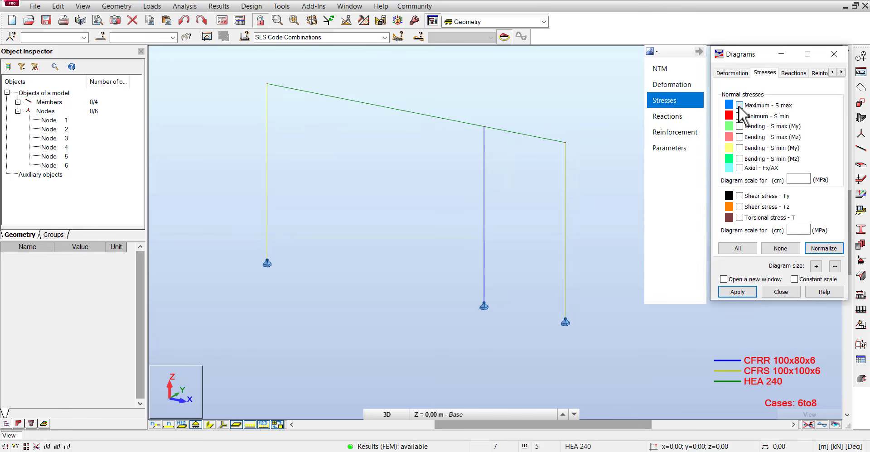
pyautogui.click(736, 288)
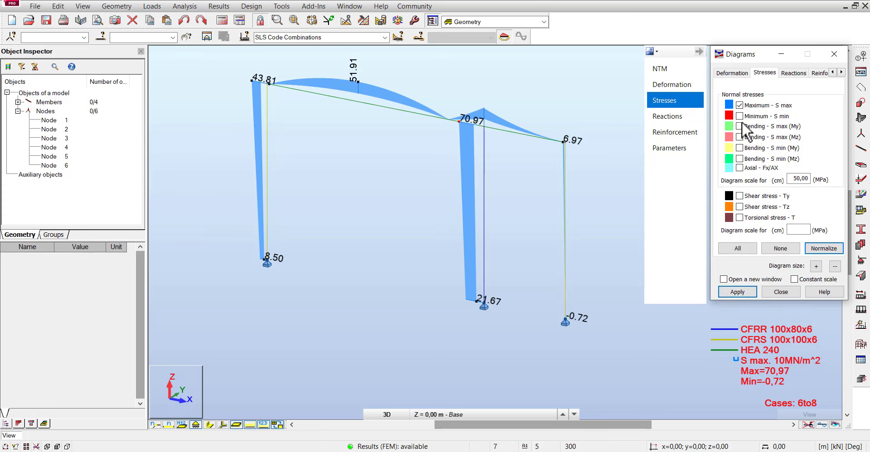
pyautogui.click(742, 292)
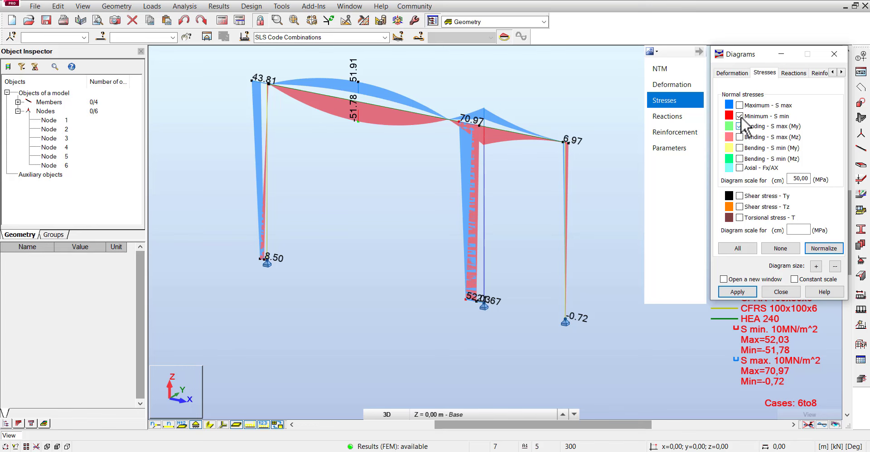
pyautogui.click(736, 292)
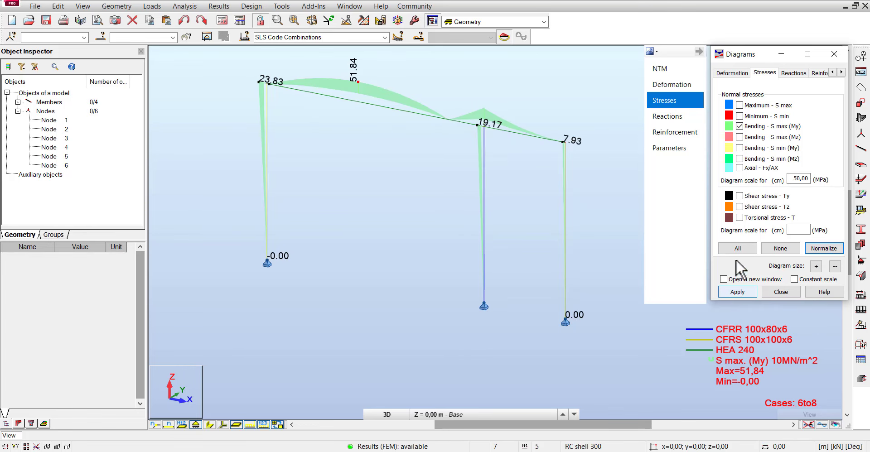
# View the Bending S max (Mz) and Bending S min (My) stress diagrams one after the other.
pyautogui.click(740, 137)
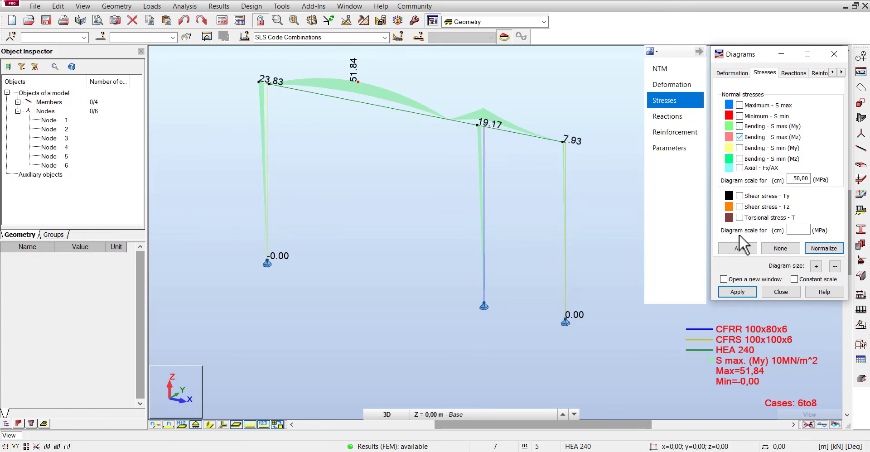
pyautogui.click(739, 295)
pyautogui.click(740, 137)
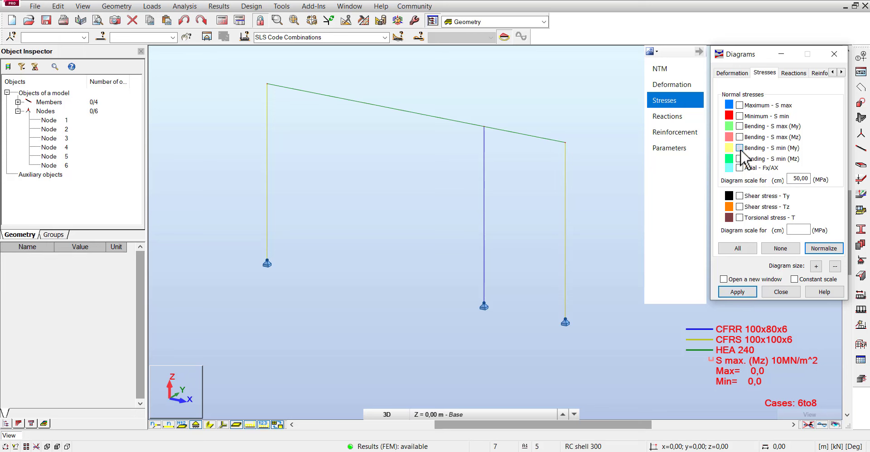
pyautogui.click(740, 149)
pyautogui.click(735, 294)
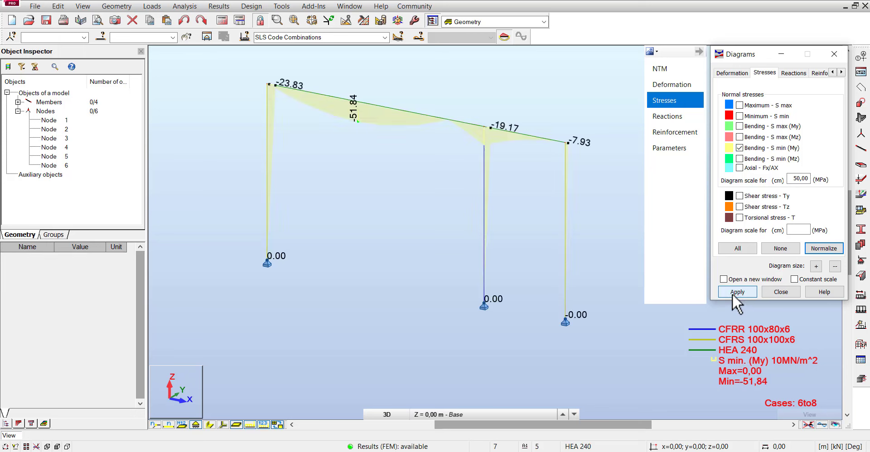
# Replace the stress diagram with the Fy force diagram and the Fz force diagram in turn.
pyautogui.click(678, 86)
pyautogui.click(674, 70)
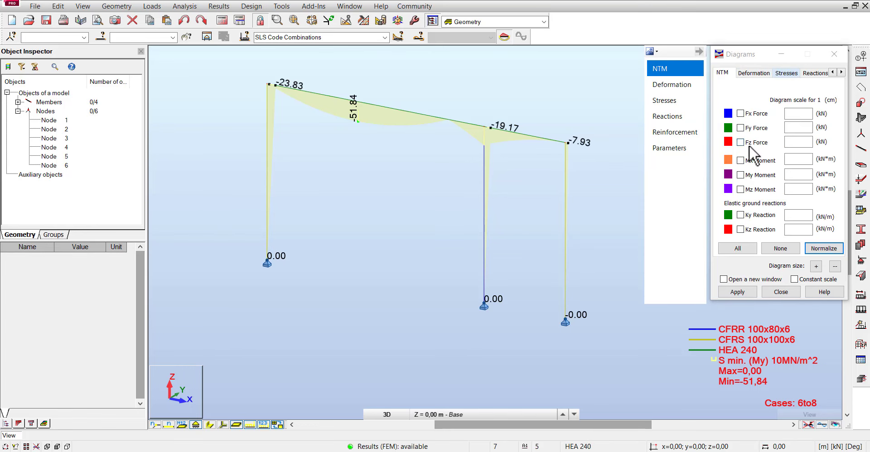
pyautogui.click(740, 128)
pyautogui.click(733, 293)
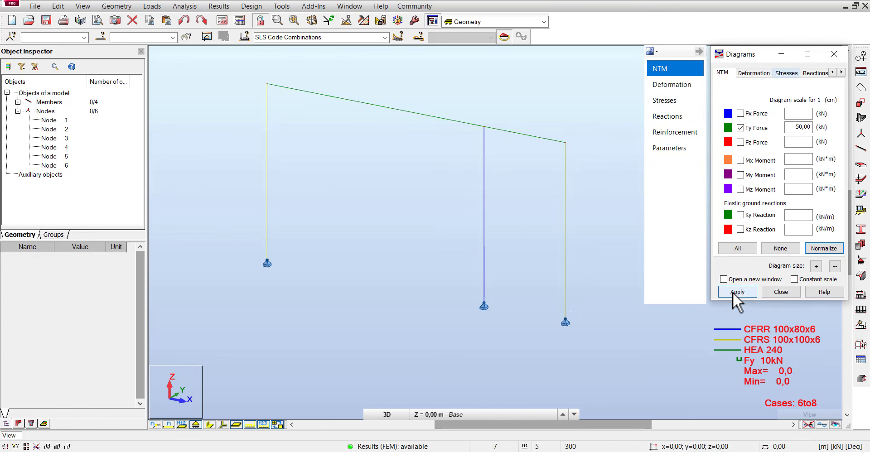
pyautogui.click(740, 142)
pyautogui.click(738, 291)
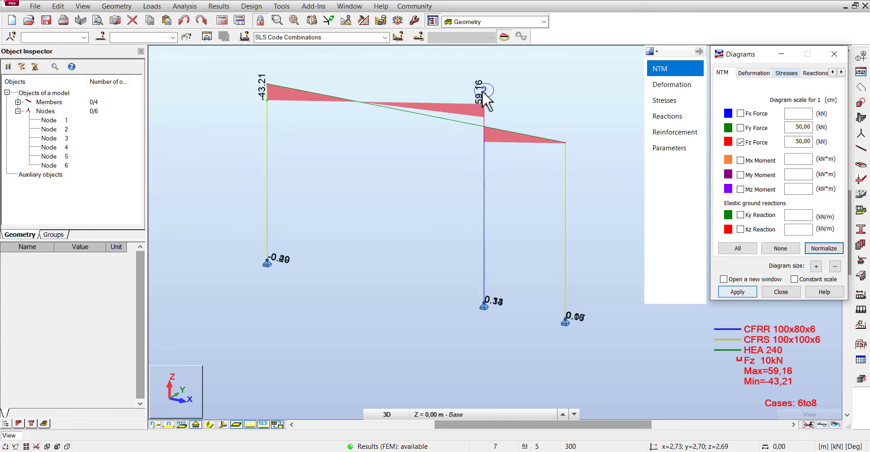
# Switch the results to ULS Code Combinations and examine the My moment diagram in place of the Fz forces.
pyautogui.click(384, 37)
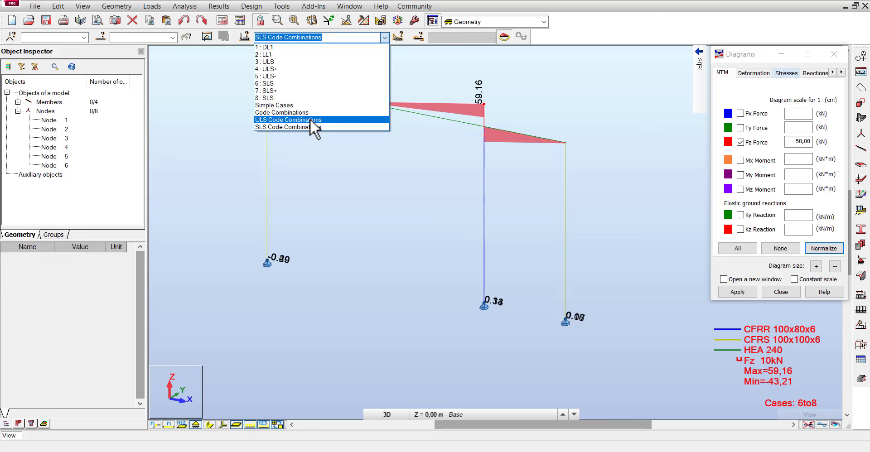
pyautogui.click(310, 119)
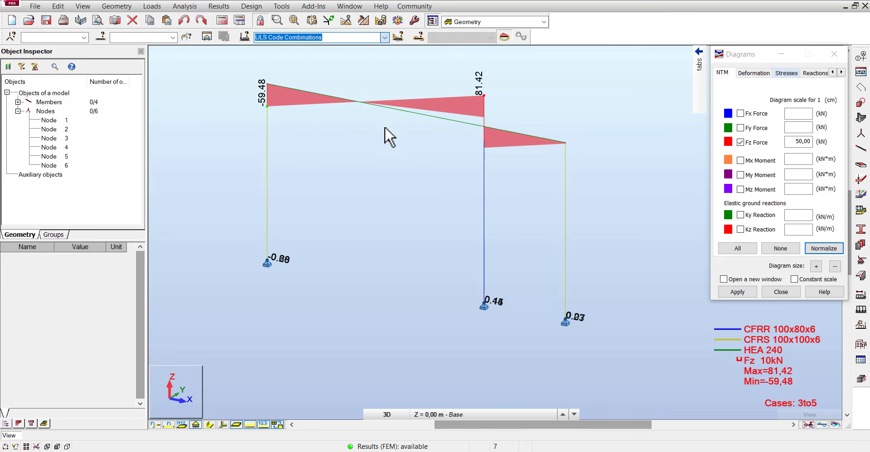
pyautogui.click(741, 142)
pyautogui.click(740, 175)
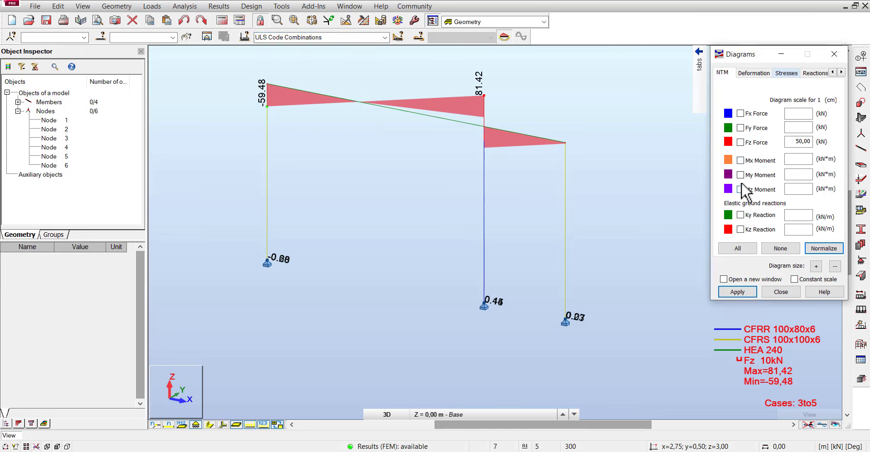
pyautogui.click(738, 291)
pyautogui.scroll(-2, 554, 139)
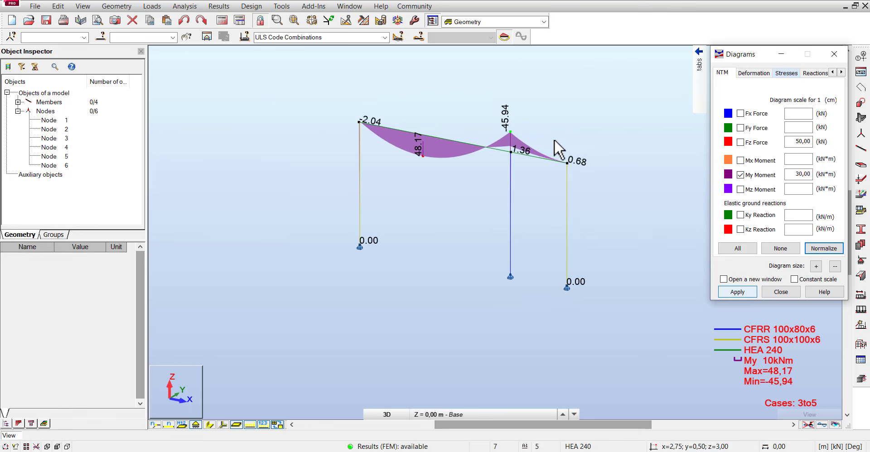
pyautogui.scroll(3, 545, 101)
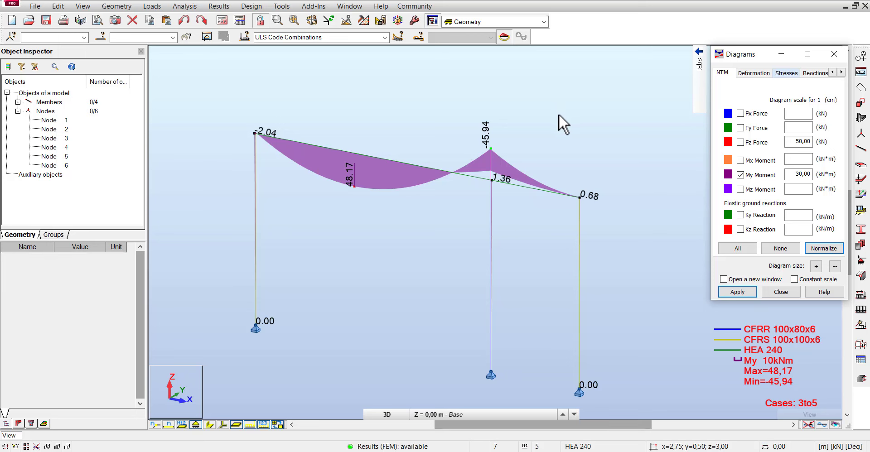
# View the Mz moment diagram instead of My, deselect it, and close the diagram settings.
pyautogui.click(741, 175)
pyautogui.click(741, 189)
pyautogui.click(737, 293)
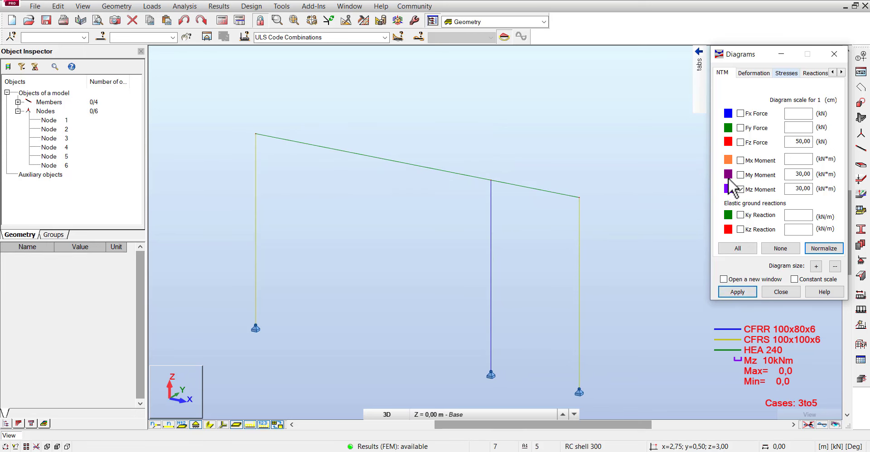
pyautogui.click(741, 190)
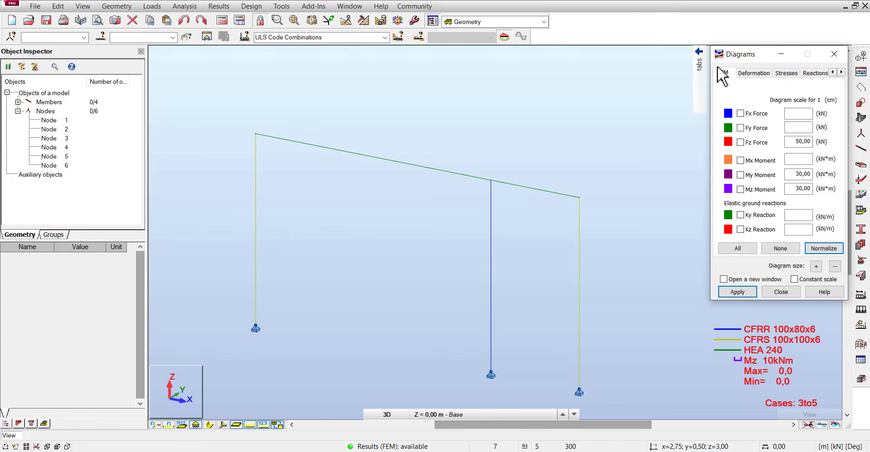
pyautogui.moveTo(700, 68)
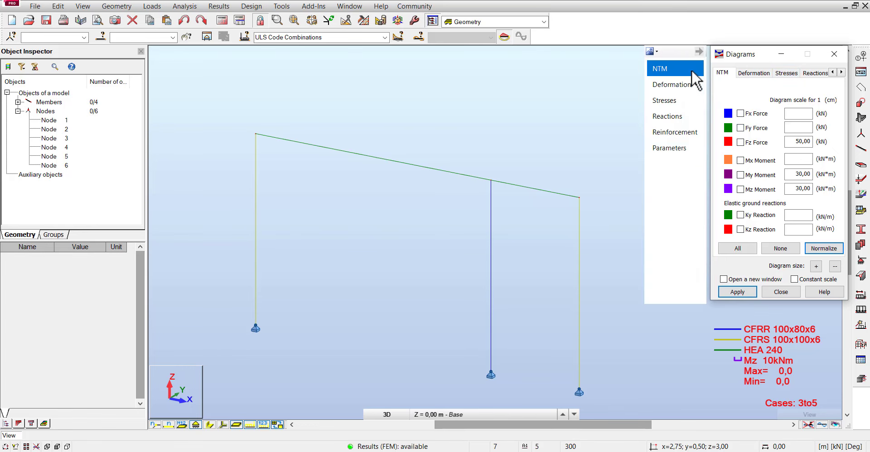
pyautogui.click(834, 54)
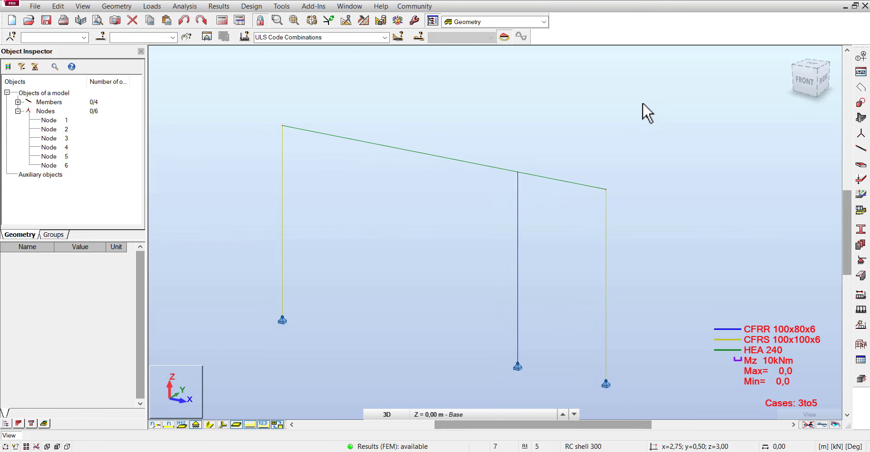
# Display the Fx force as a coloured map on the members for the ULS Code Combinations.
pyautogui.moveTo(643, 102); pyautogui.dragTo(649, 92, button='middle')
pyautogui.click(199, 7)
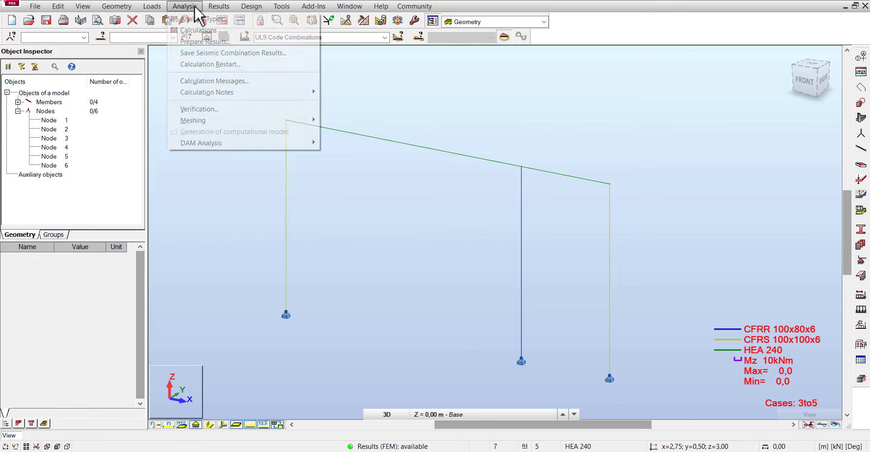
pyautogui.moveTo(222, 13)
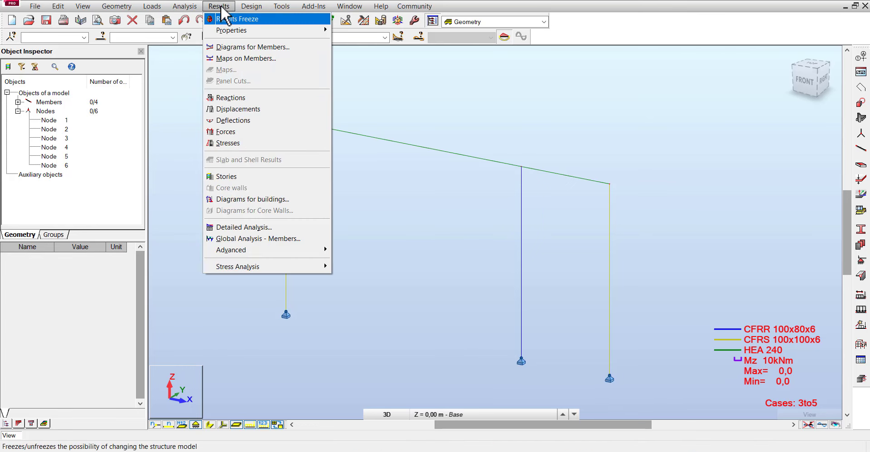
pyautogui.click(228, 59)
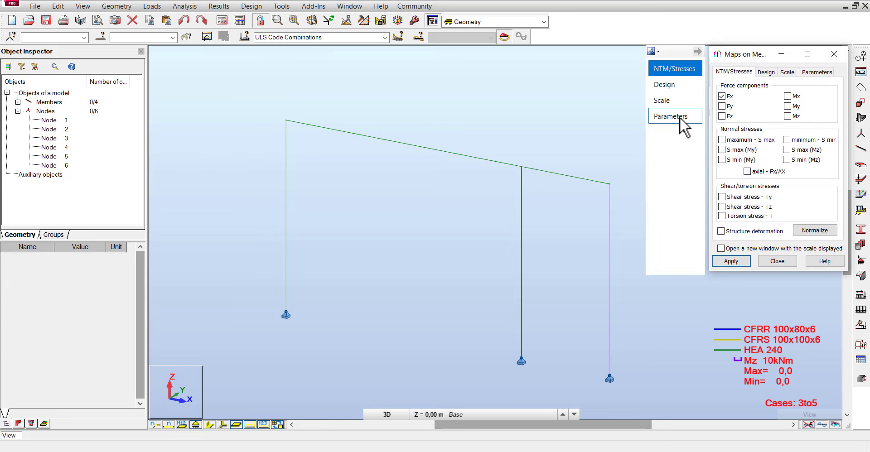
pyautogui.click(673, 85)
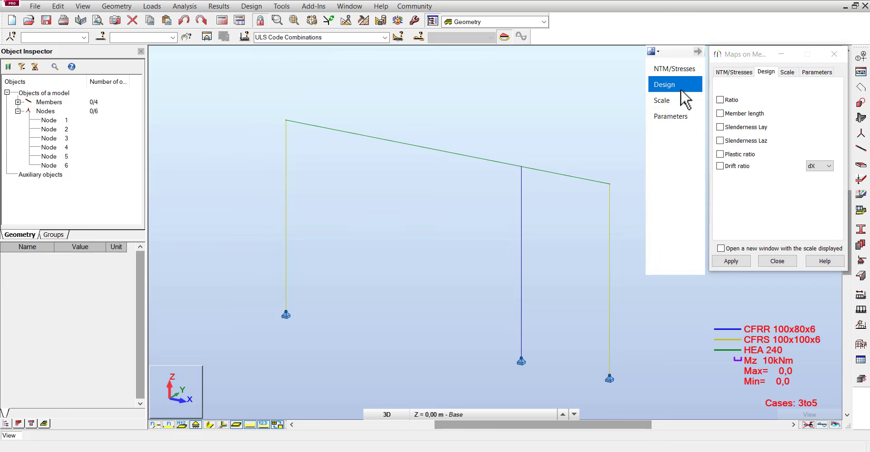
pyautogui.click(725, 72)
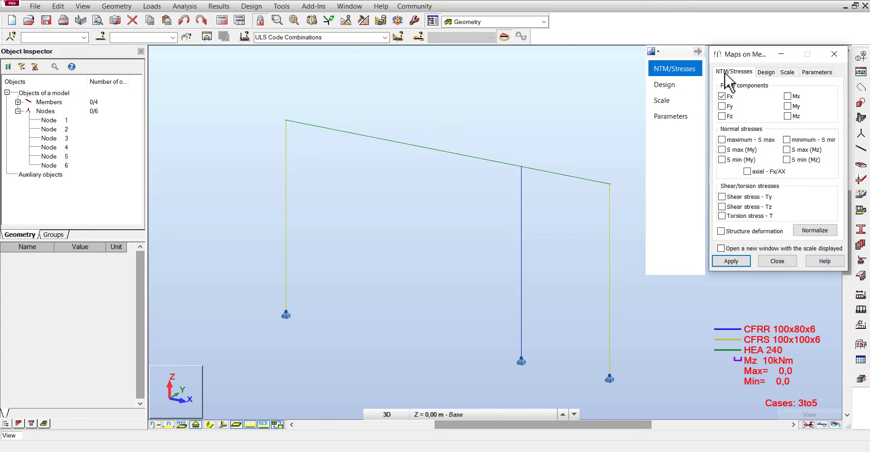
pyautogui.click(731, 261)
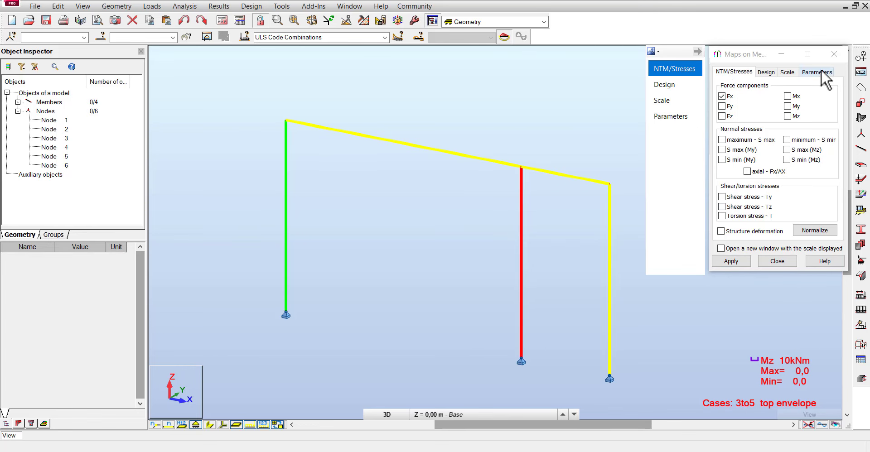
# Set the member map descriptions to text and apply them to the Fx map.
pyautogui.click(822, 73)
pyautogui.click(798, 116)
pyautogui.click(732, 262)
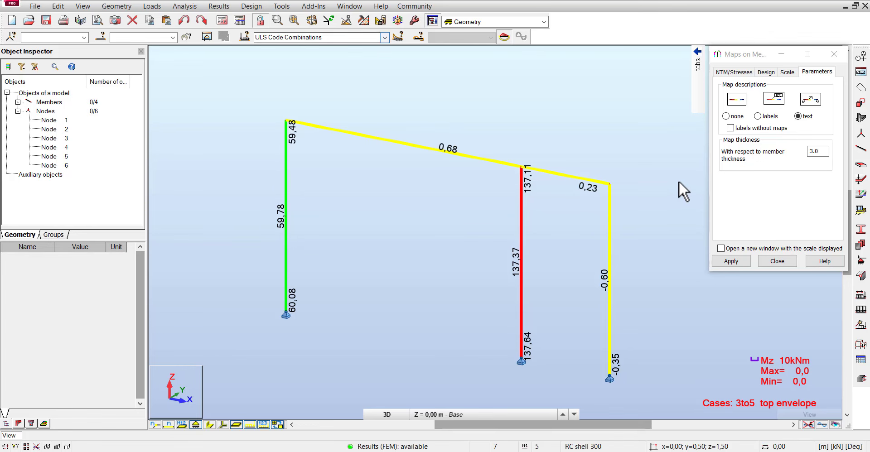
# Check the map scale and design options, and replace the Fx member map with the Fy force map.
pyautogui.click(787, 73)
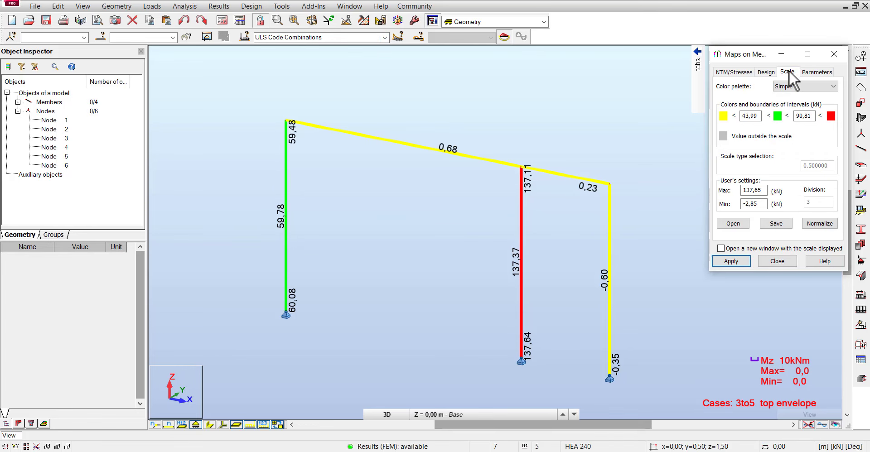
pyautogui.click(766, 73)
pyautogui.click(729, 72)
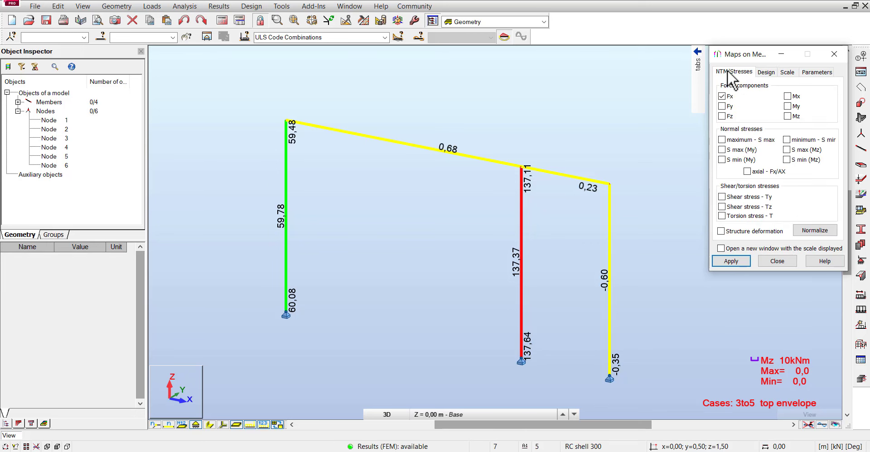
pyautogui.click(722, 96)
pyautogui.click(724, 96)
pyautogui.click(723, 107)
pyautogui.click(735, 262)
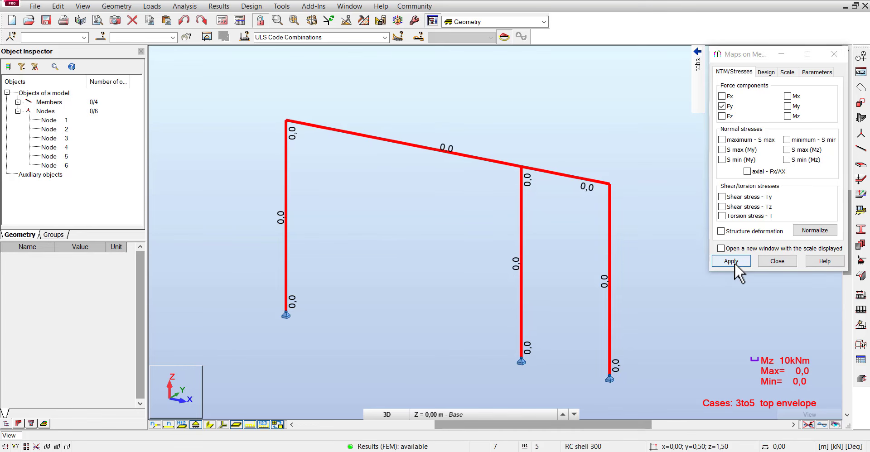
# View the Fz force map on the members instead of Fy, and clear it from the frame.
pyautogui.click(722, 106)
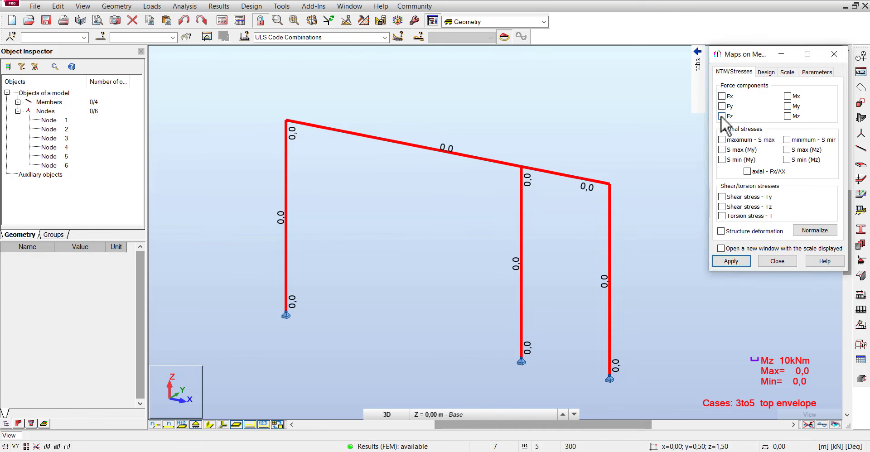
pyautogui.click(728, 262)
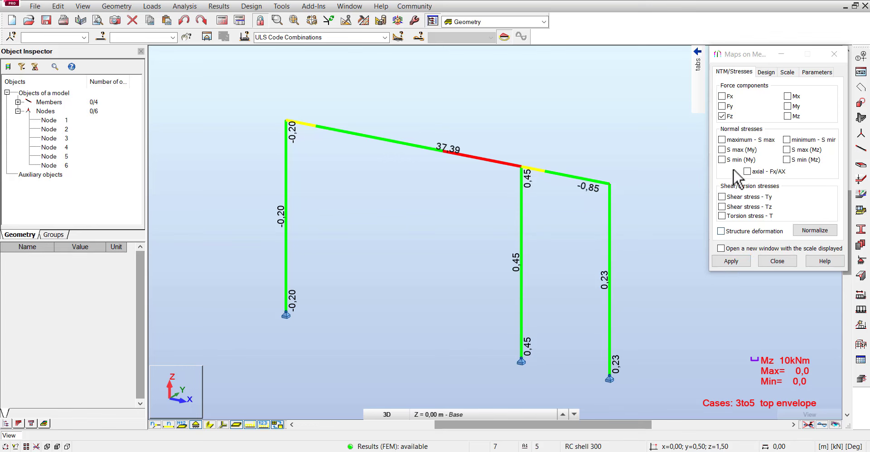
pyautogui.click(722, 116)
pyautogui.click(726, 259)
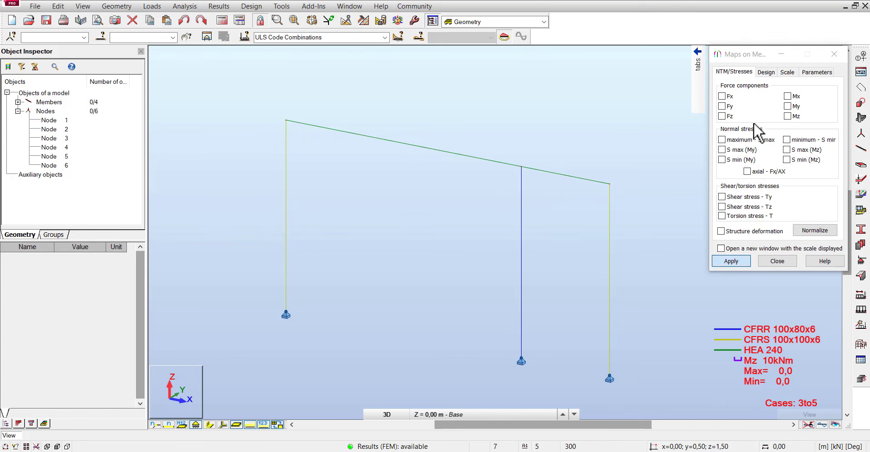
# Display the Member length design map on the frame members.
pyautogui.click(766, 72)
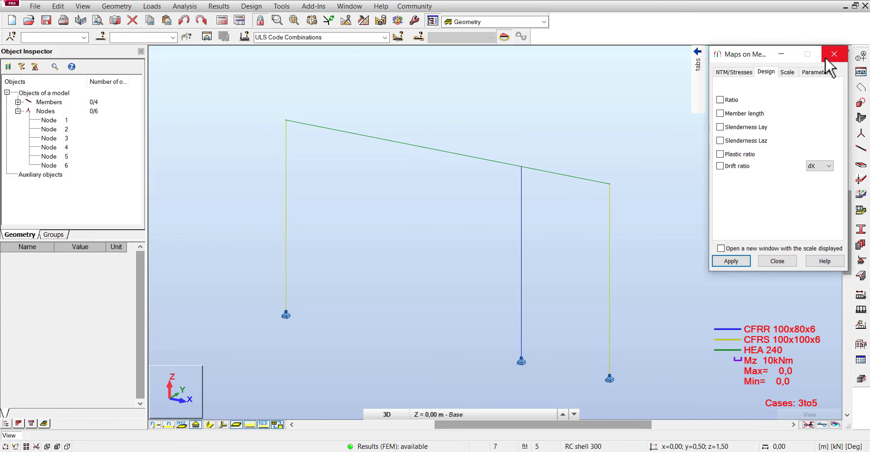
pyautogui.click(749, 114)
pyautogui.click(733, 262)
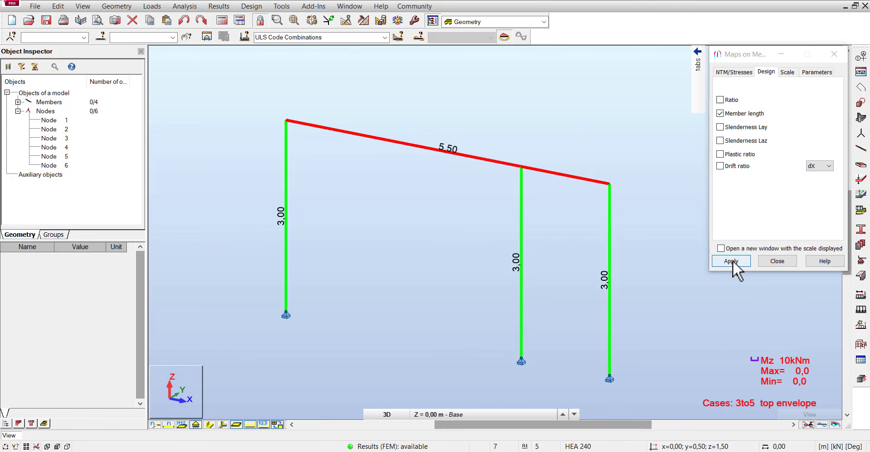
# View the Slenderness Lay and Slenderness Laz maps in turn, and close the member map settings.
pyautogui.click(726, 126)
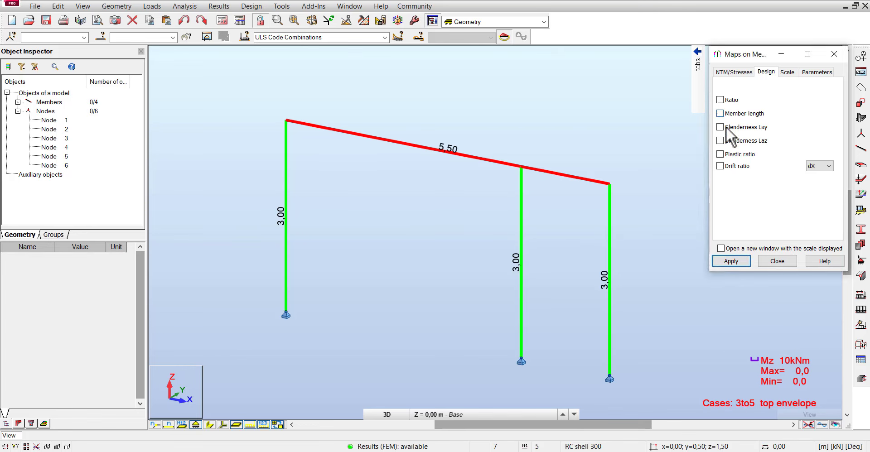
pyautogui.click(732, 261)
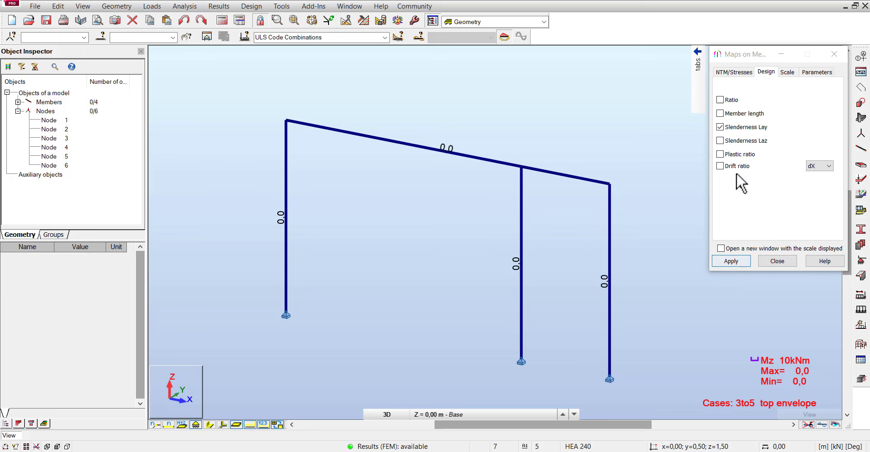
pyautogui.click(727, 127)
pyautogui.click(725, 141)
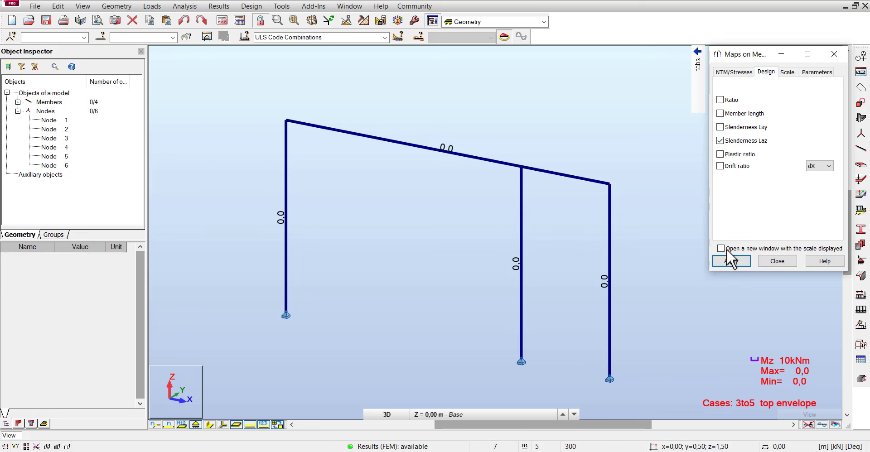
pyautogui.click(732, 261)
pyautogui.click(720, 141)
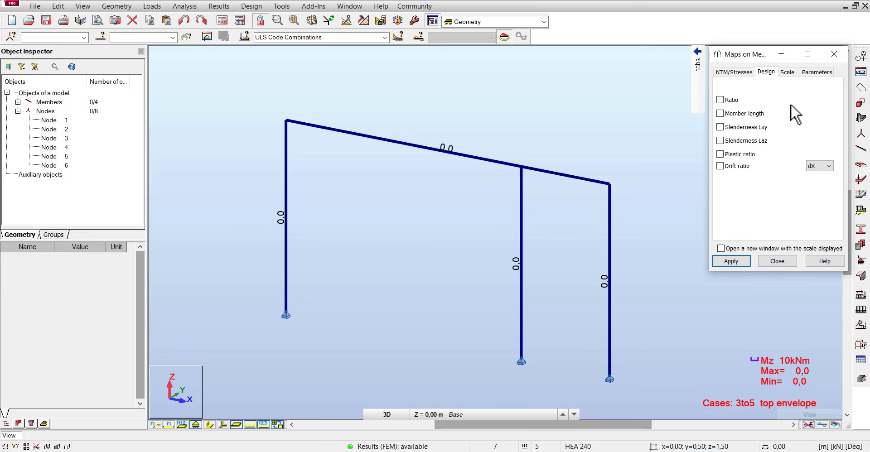
pyautogui.click(835, 55)
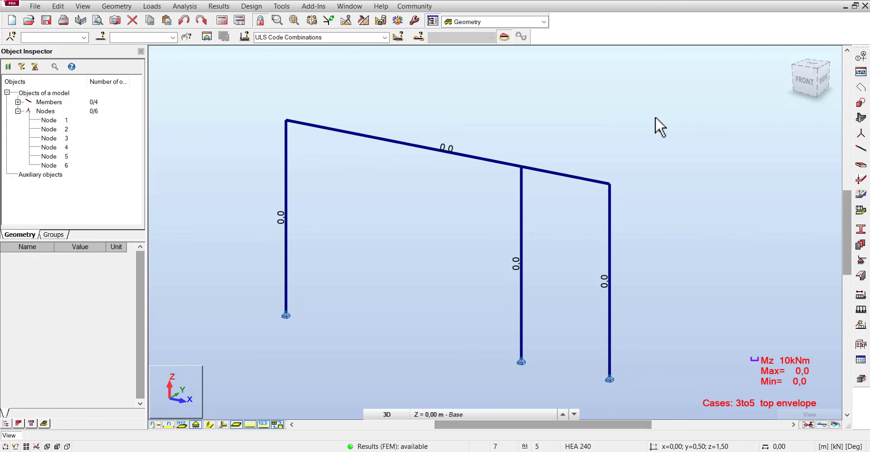
# Reopen the member map settings and remove the Slenderness Laz map from the frame.
pyautogui.click(219, 6)
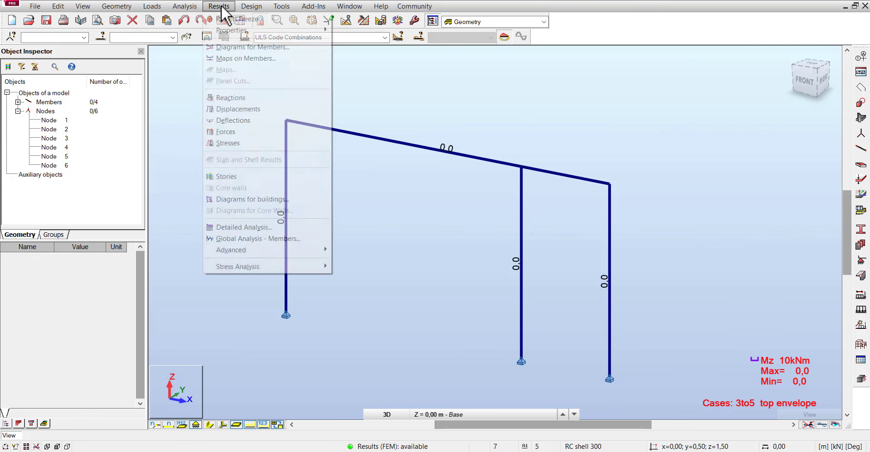
pyautogui.click(243, 58)
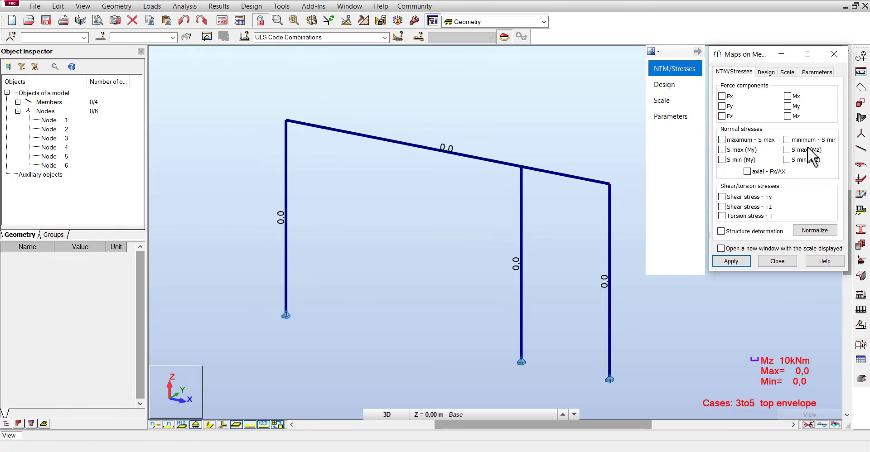
pyautogui.click(767, 72)
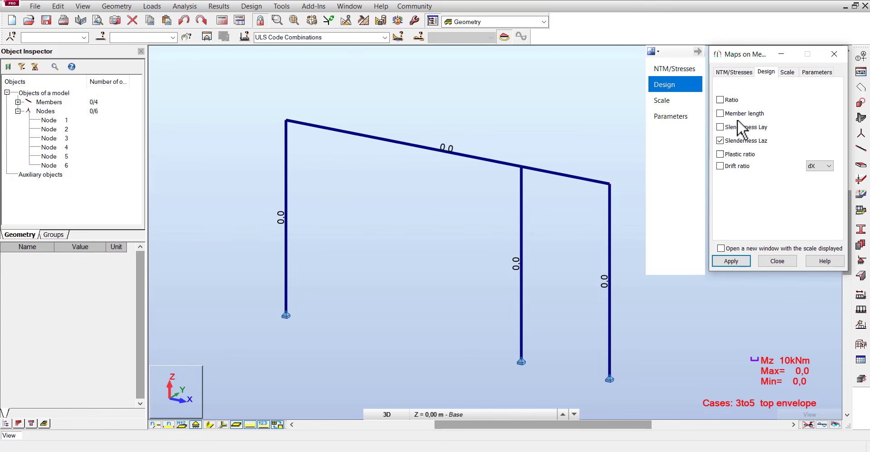
pyautogui.click(731, 261)
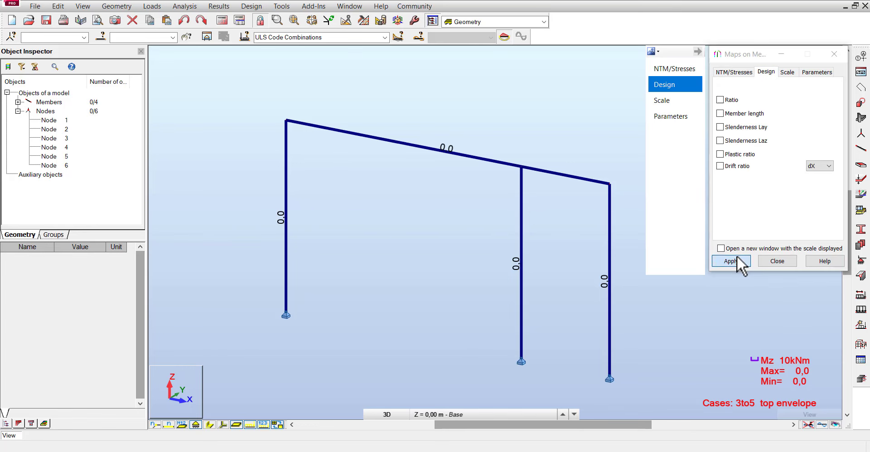
pyautogui.click(777, 261)
pyautogui.keyDown('ctrl'); pyautogui.moveTo(704, 120); pyautogui.dragTo(719, 189, button='middle'); pyautogui.keyUp('ctrl')
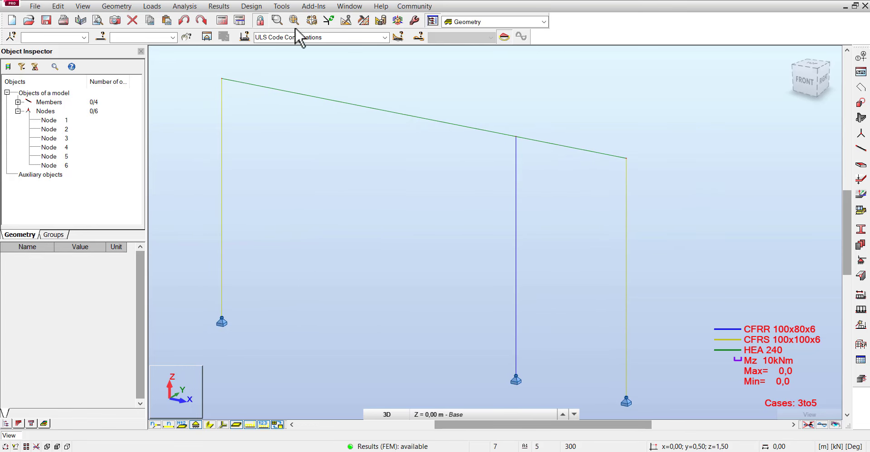
# Rerun the structure calculations, continue past the instability warning, and close the calculation messages.
pyautogui.click(222, 20)
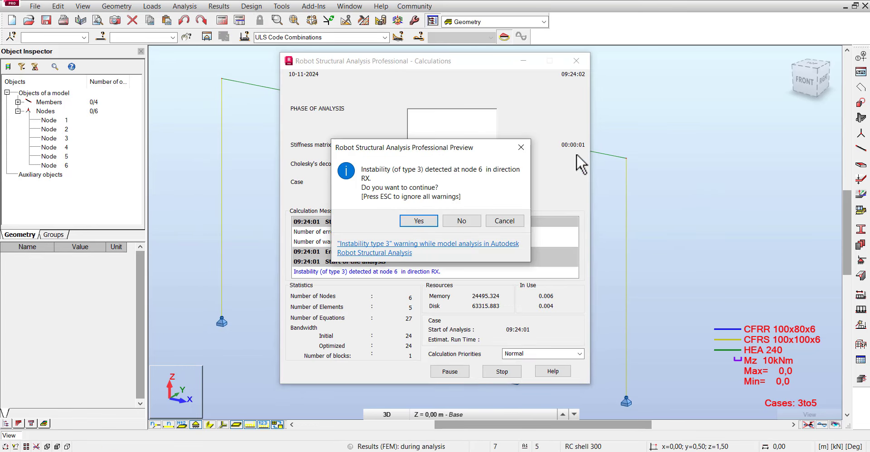
pyautogui.click(427, 220)
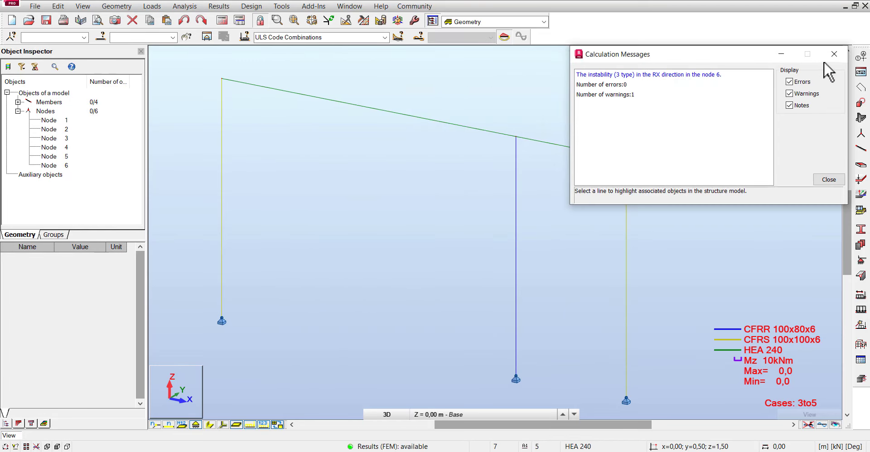
pyautogui.click(834, 53)
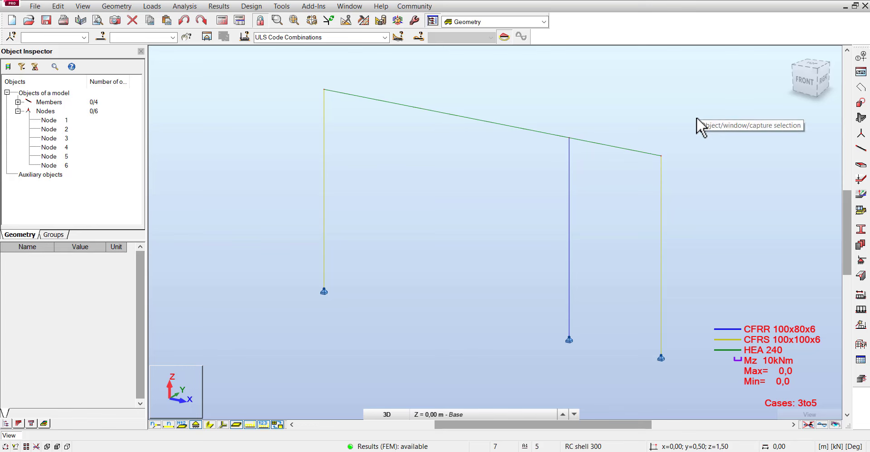
# Display the My moment diagram in place of Mz and enlarge it to a scale of 15 kN*m per cm.
pyautogui.click(225, 6)
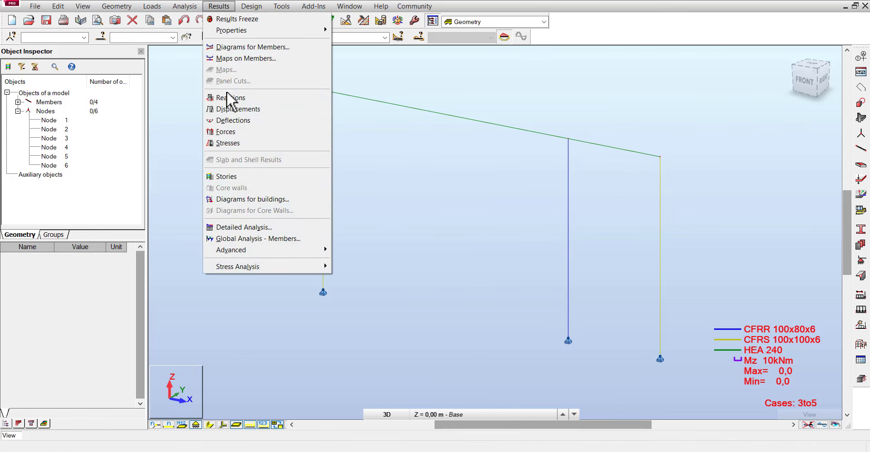
pyautogui.click(260, 48)
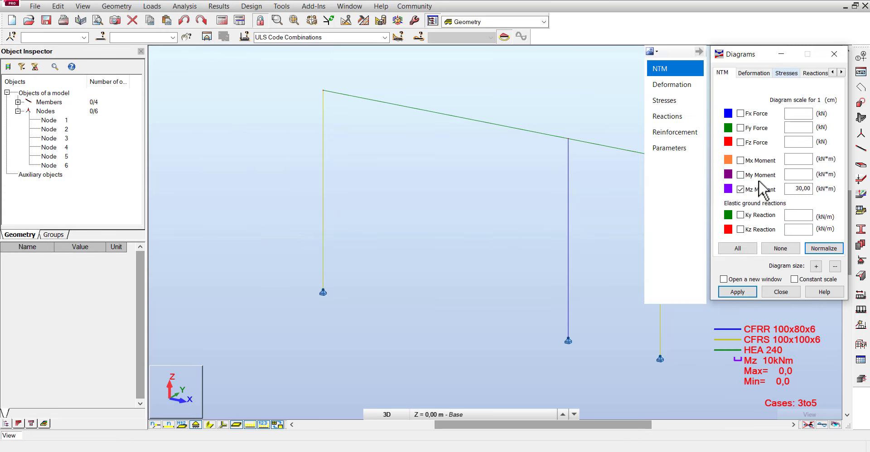
pyautogui.click(740, 175)
pyautogui.click(738, 292)
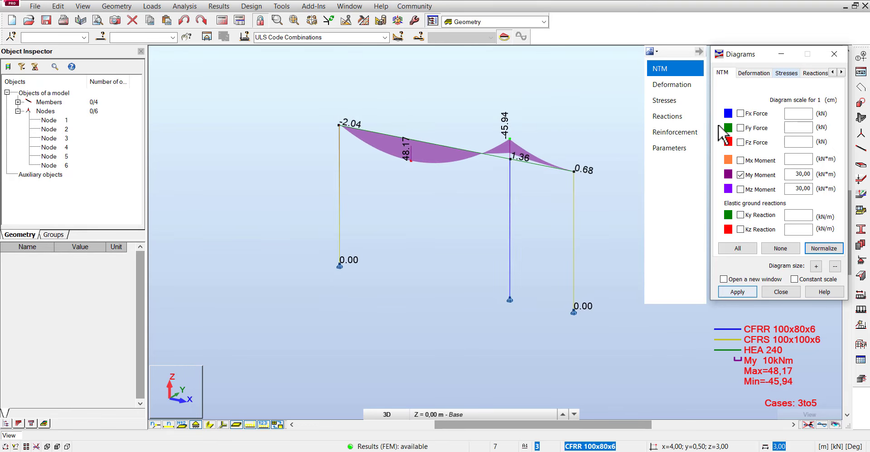
pyautogui.click(815, 265)
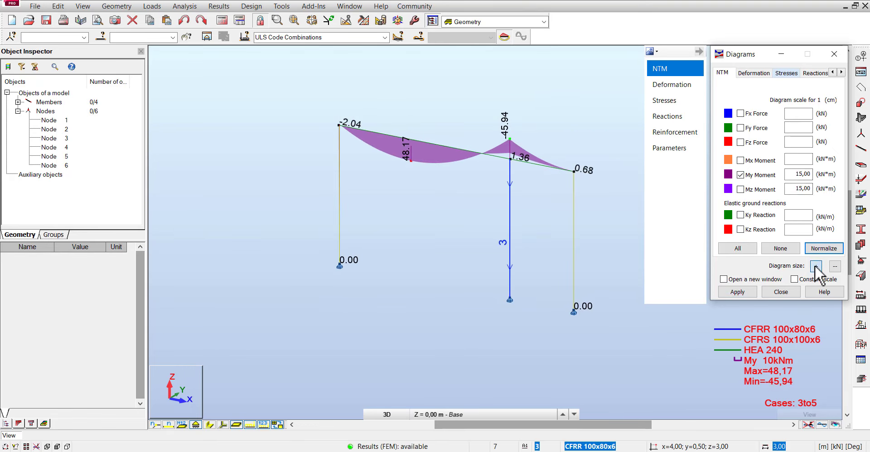
pyautogui.click(744, 288)
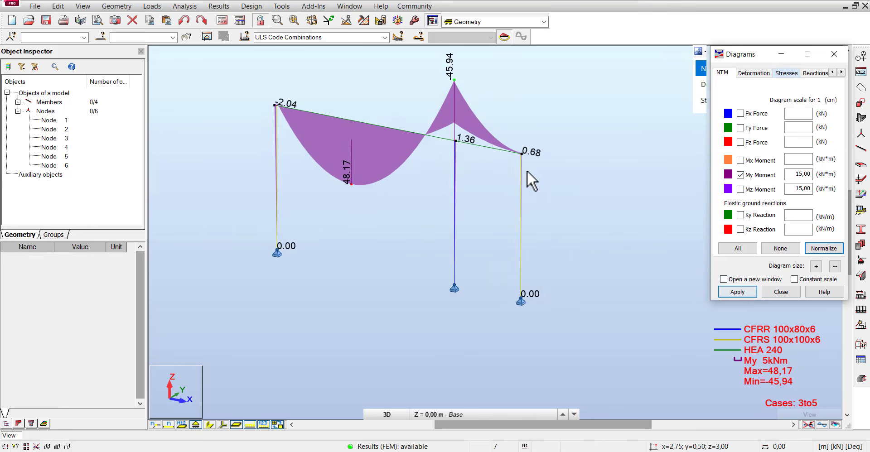
# Examine the enlarged My moment diagram along the frame, and remove it from the view.
pyautogui.scroll(-2, 605, 227)
pyautogui.scroll(4, 531, 235)
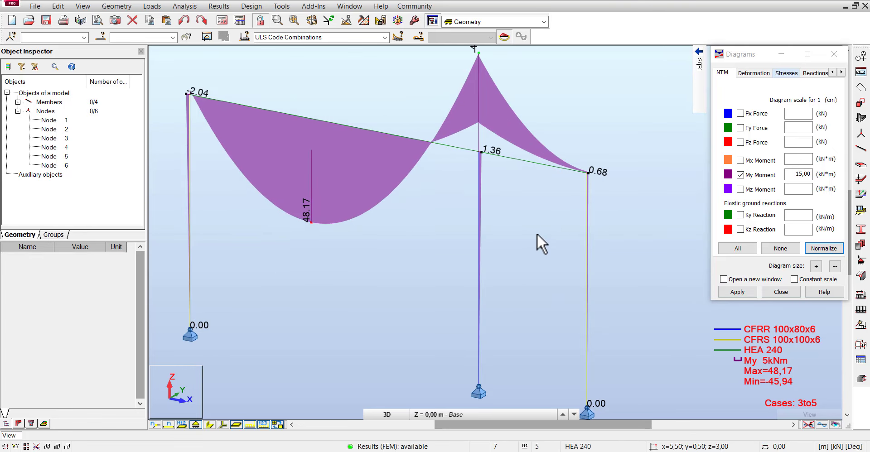
pyautogui.click(741, 175)
pyautogui.click(740, 292)
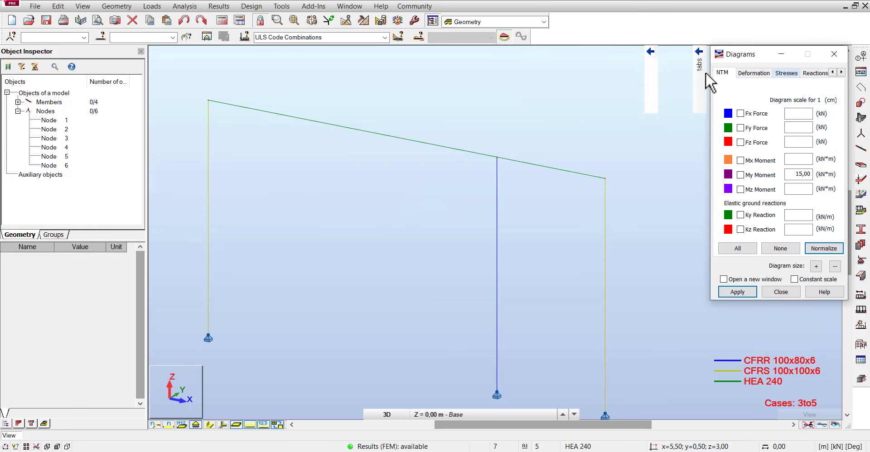
# Bring up the deformation diagram settings and close the diagram settings without displaying anything on the frame.
pyautogui.moveTo(698, 63)
pyautogui.click(675, 85)
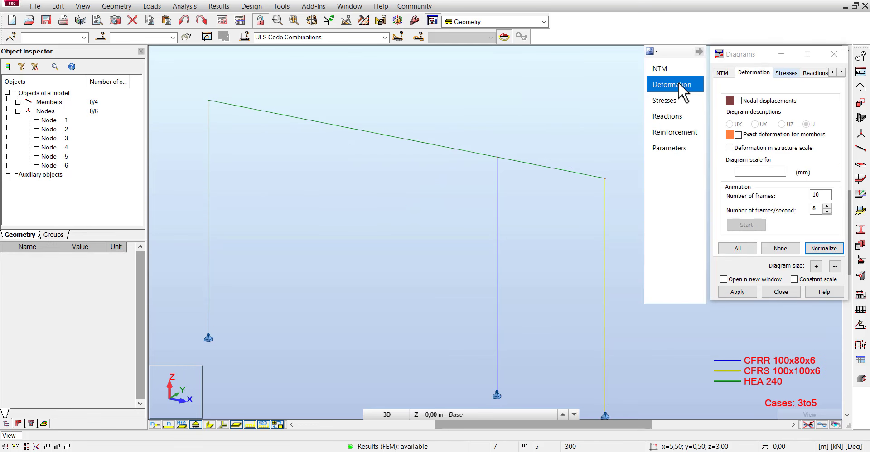
pyautogui.click(835, 54)
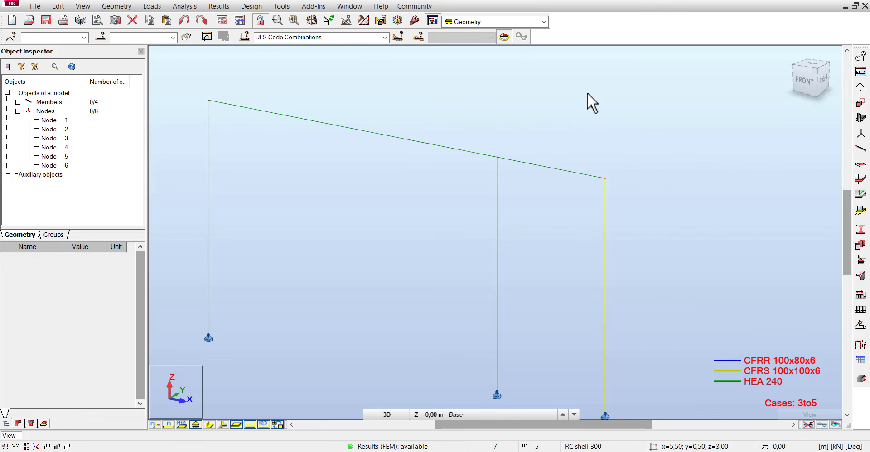
pyautogui.moveTo(587, 93); pyautogui.dragTo(648, 87, button='middle')
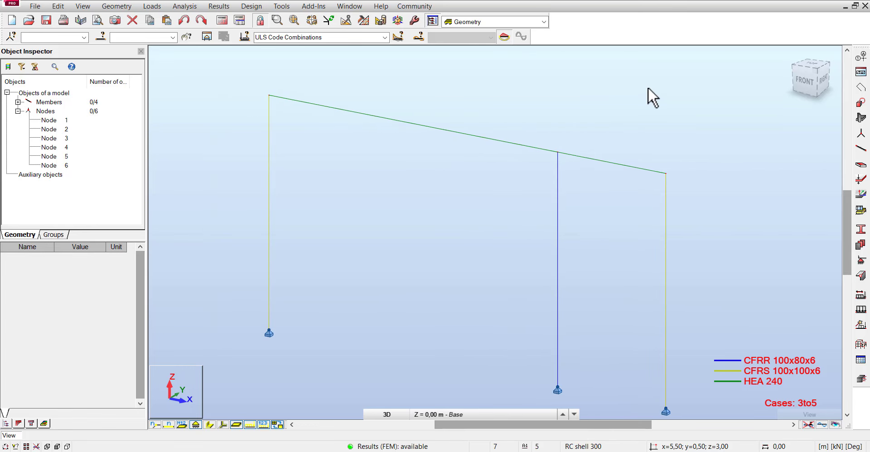
pyautogui.click(186, 7)
pyautogui.moveTo(223, 6)
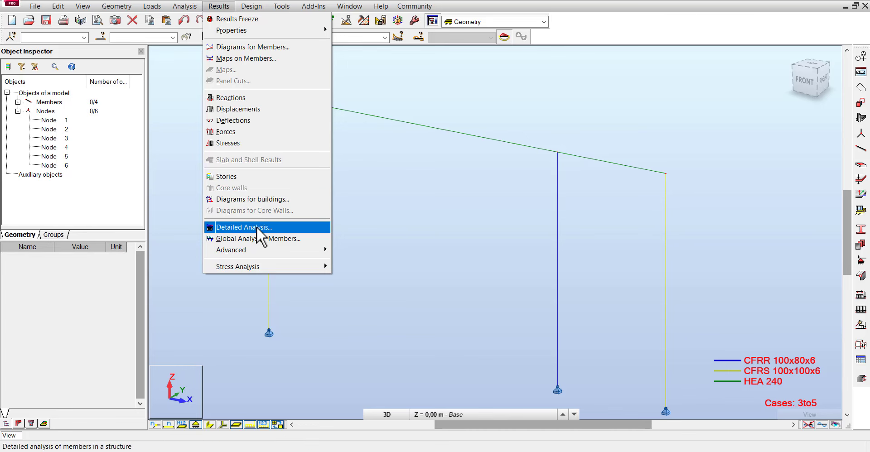
pyautogui.moveTo(291, 253)
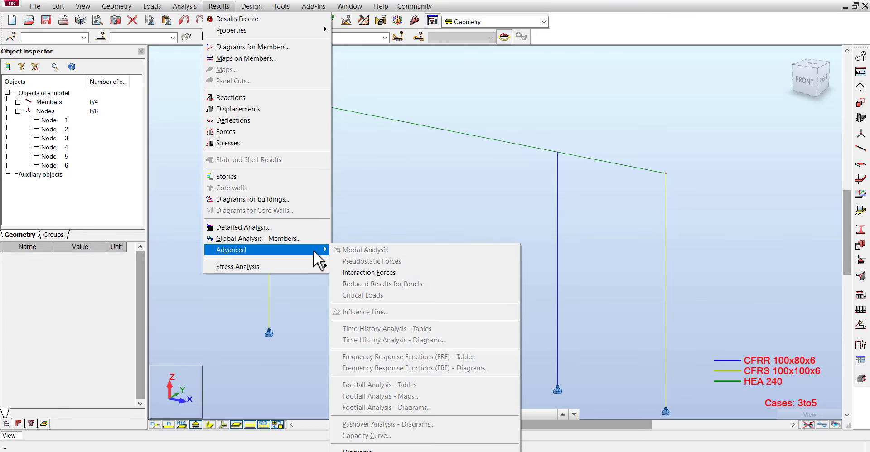
pyautogui.click(371, 272)
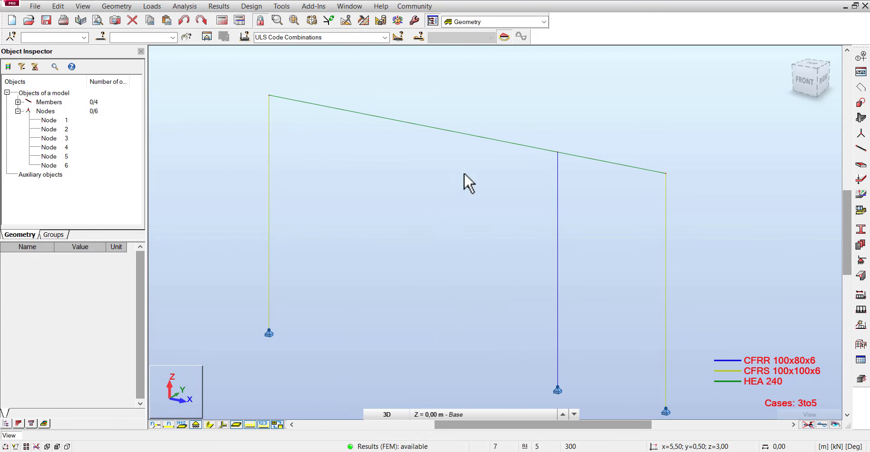
# Select the whole frame for the Steel/Aluminum Design layout, and hide the load value labels in the view.
pyautogui.scroll(-3, 485, 154)
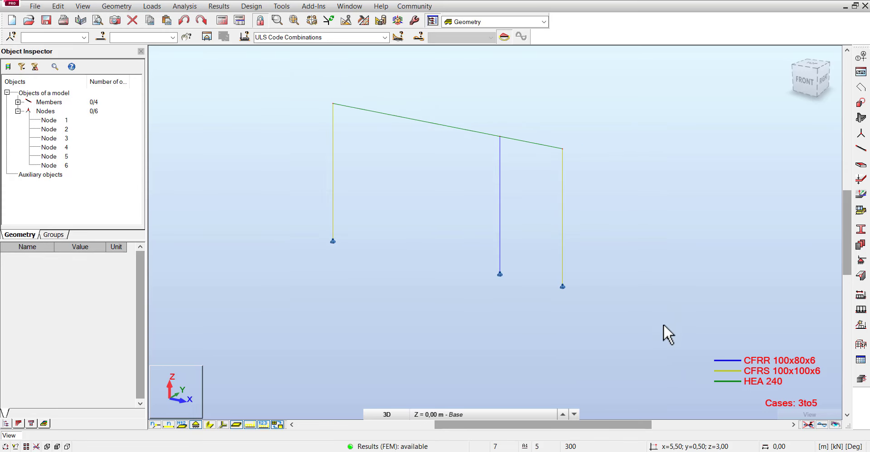
pyautogui.moveTo(664, 328); pyautogui.dragTo(244, 51)
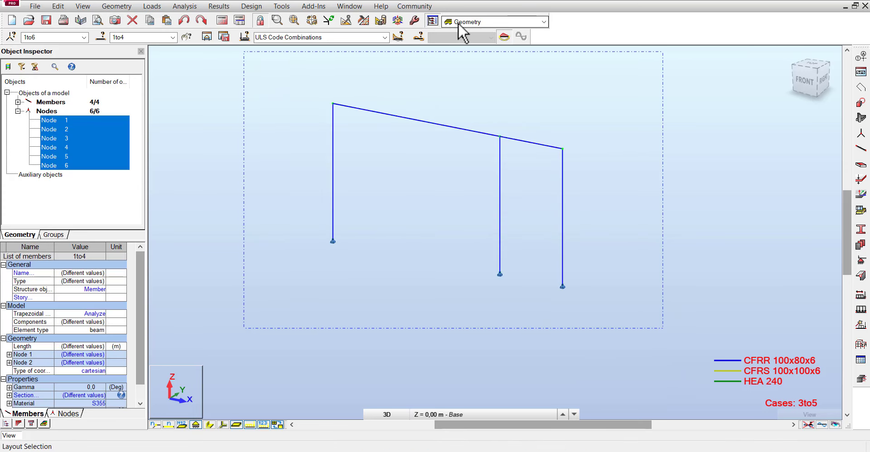
pyautogui.click(524, 21)
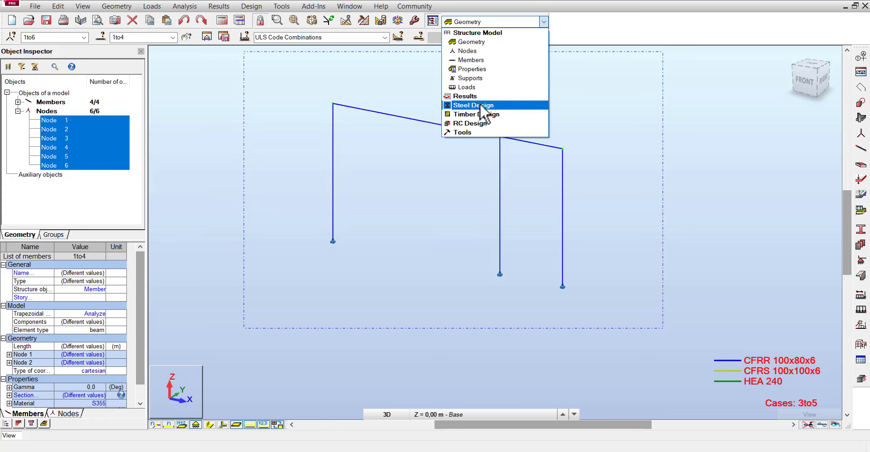
pyautogui.click(481, 105)
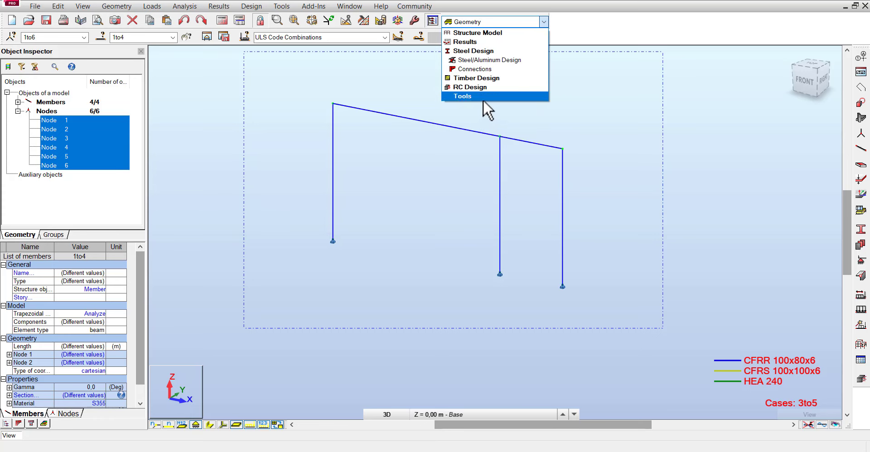
pyautogui.click(496, 60)
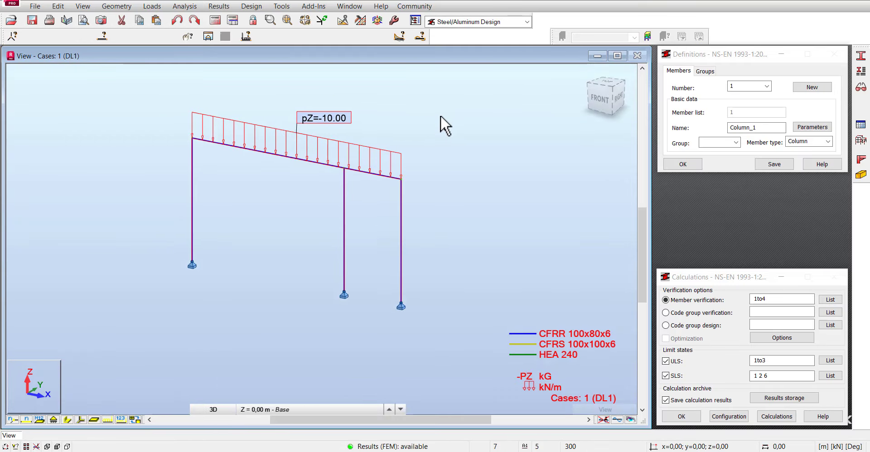
pyautogui.click(121, 420)
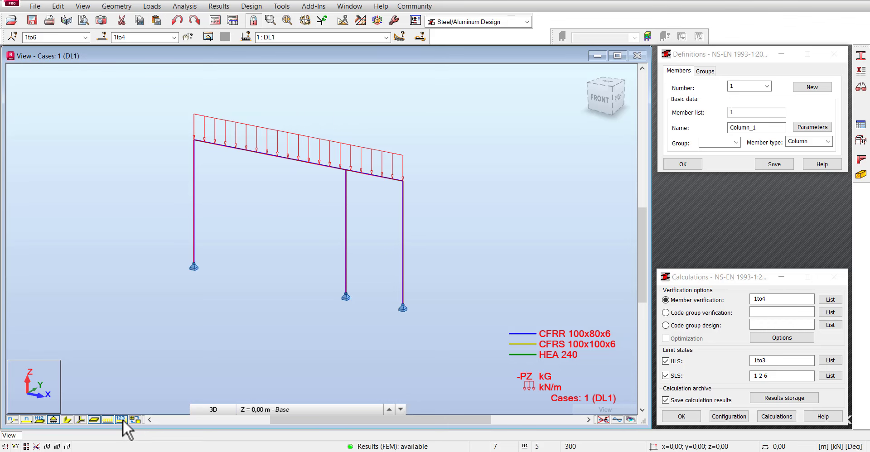
pyautogui.scroll(3, 232, 197)
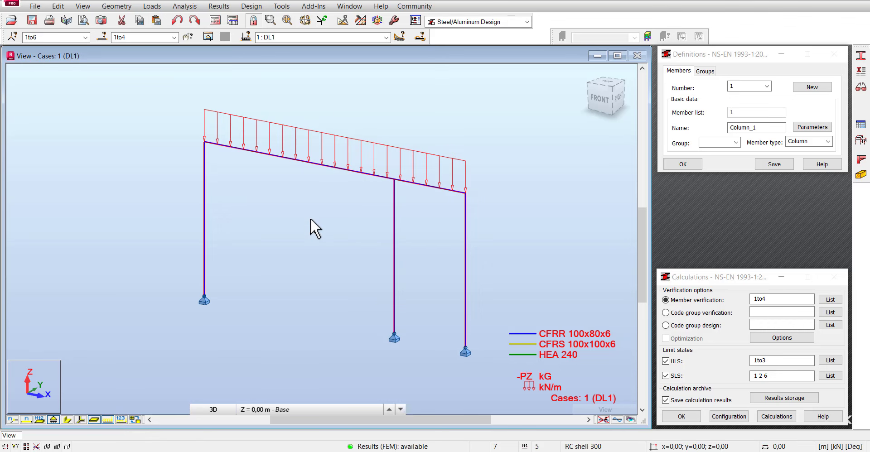
# Open the Column member type's parameters and accept the 1.0 buckling diagram, sway structure, for both the y and z axes.
pyautogui.click(861, 72)
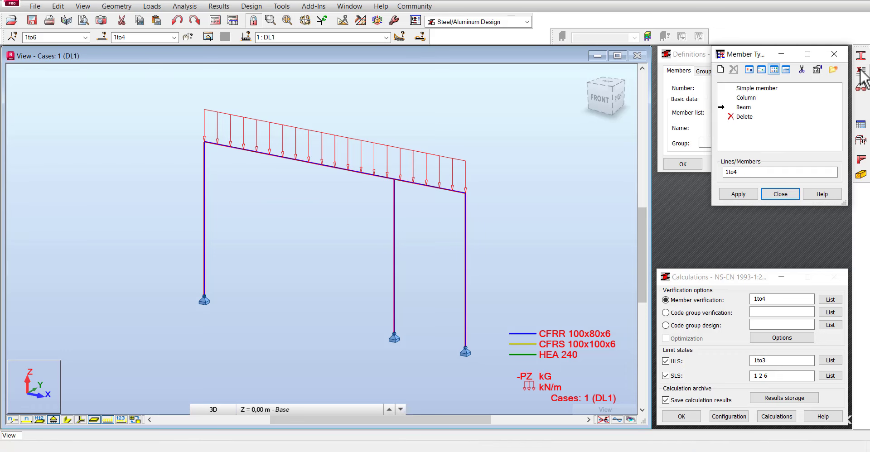
pyautogui.doubleClick(754, 100)
pyautogui.moveTo(684, 77); pyautogui.dragTo(524, 62)
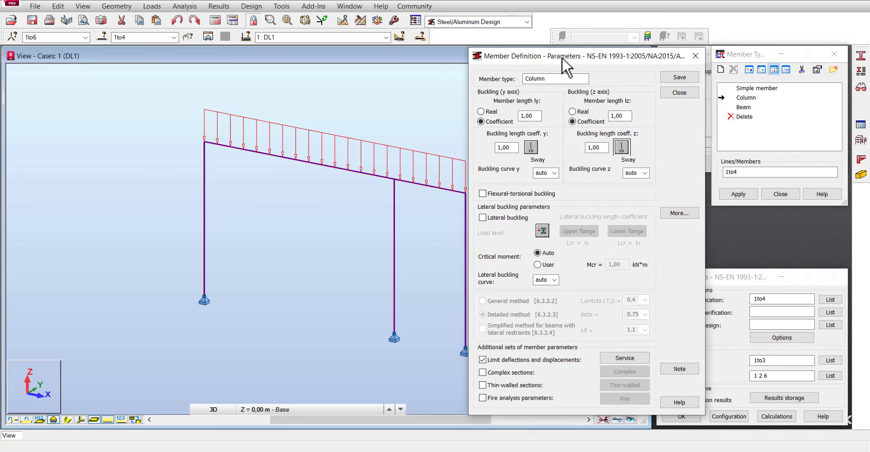
pyautogui.click(531, 147)
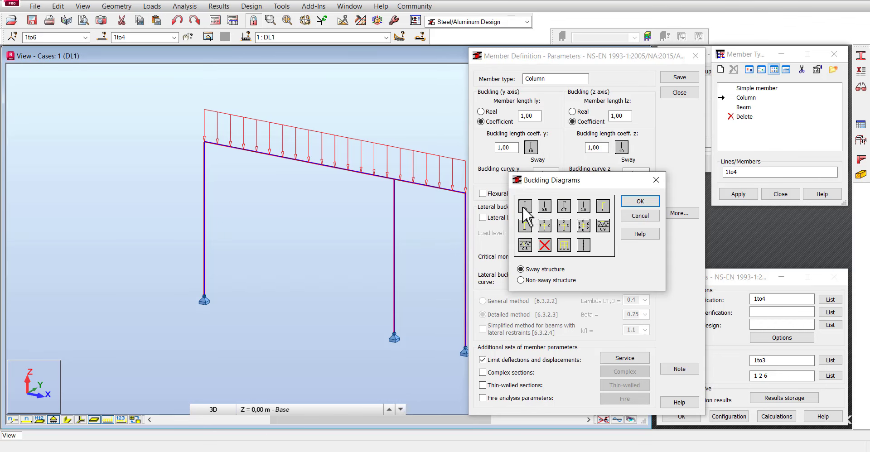
pyautogui.click(640, 203)
pyautogui.click(622, 148)
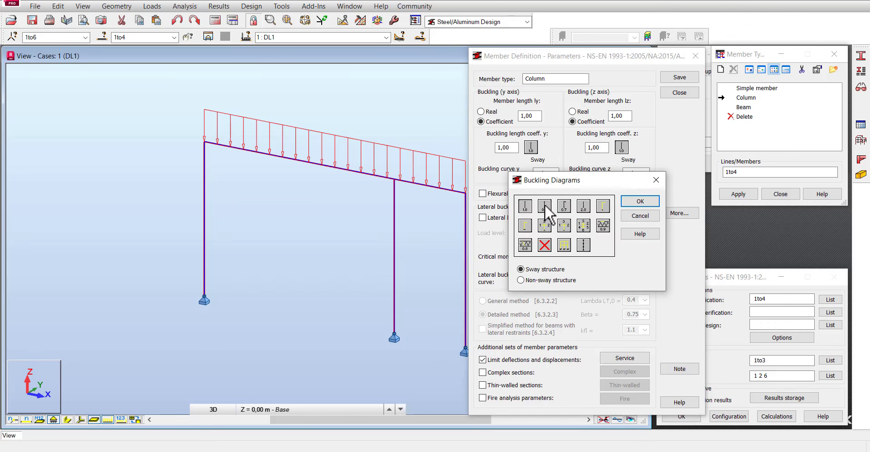
pyautogui.click(641, 201)
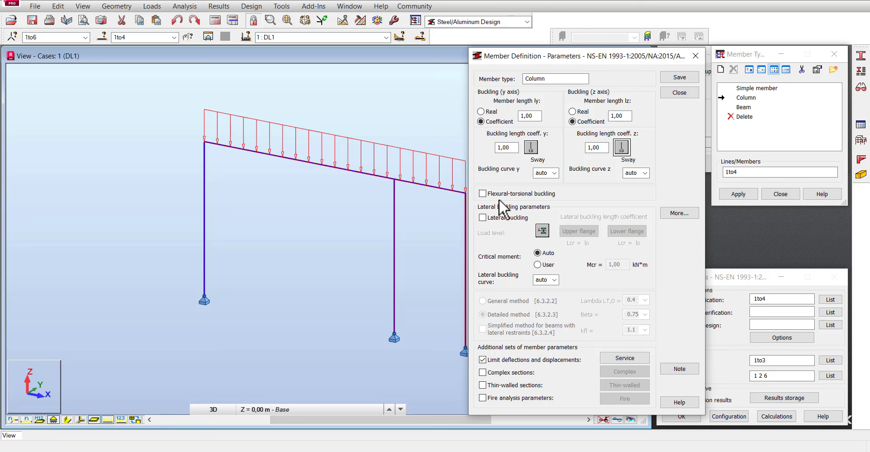
# Name the new member type Column-01.
pyautogui.click(568, 79)
pyautogui.write('-')
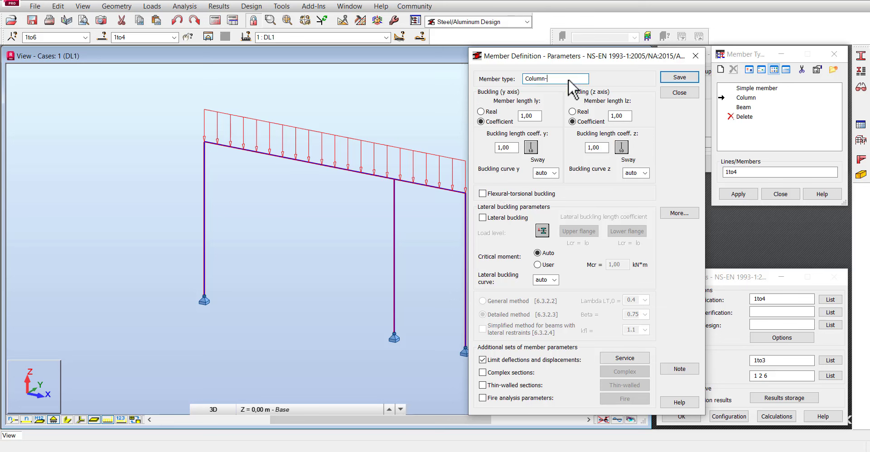
pyautogui.write('01')
# Set Column-01's y deflection limits to L/400 for final and live loads, and its X and Y node displacement limits to L/250.
pyautogui.click(622, 360)
pyautogui.doubleClick(550, 178)
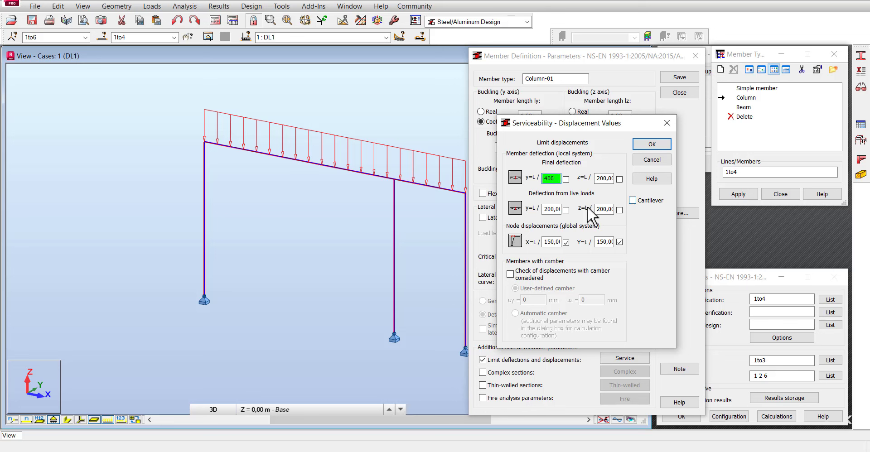
pyautogui.doubleClick(550, 209)
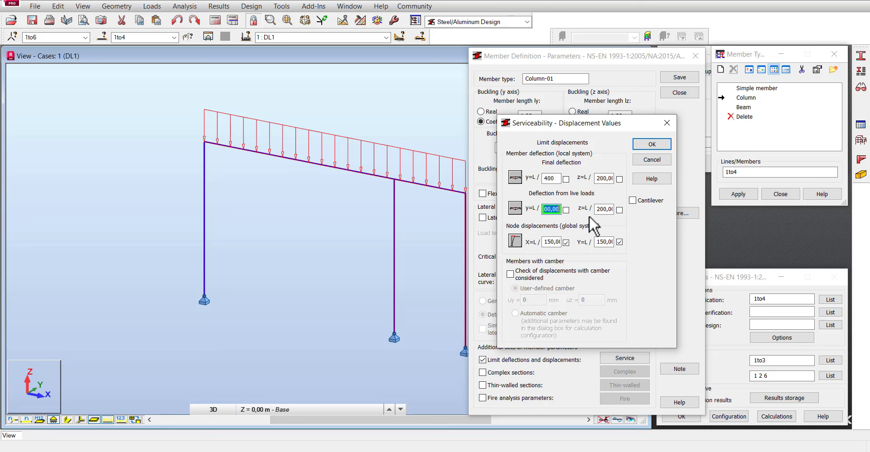
pyautogui.write('400')
pyautogui.doubleClick(551, 241)
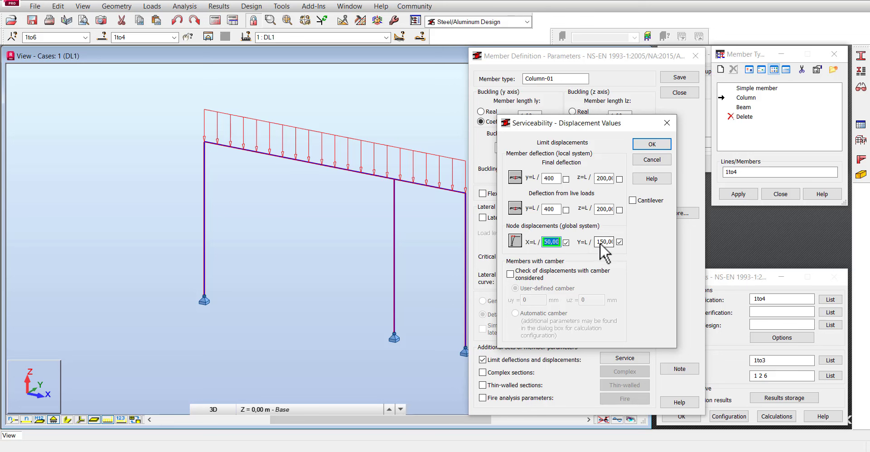
pyautogui.write('250')
pyautogui.doubleClick(599, 242)
pyautogui.write('250')
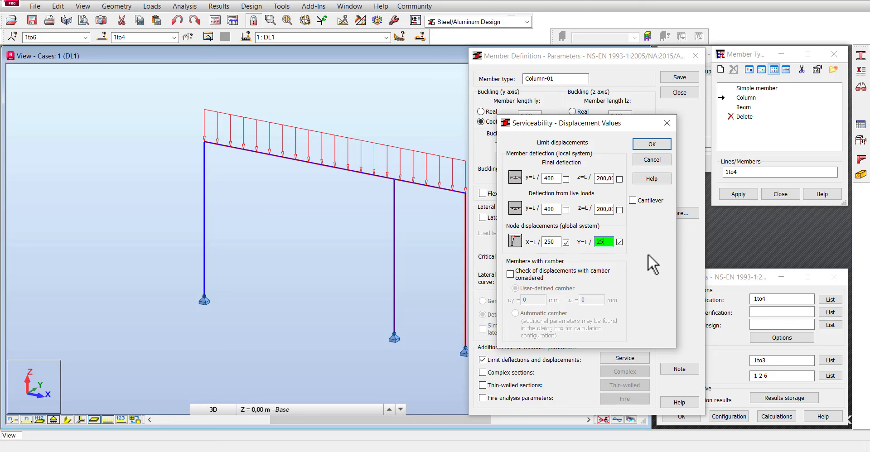
# Set Column-01's z deflection limits to L/400 for both final deflection and live loads, and accept the serviceability values.
pyautogui.doubleClick(602, 179)
pyautogui.write('250')
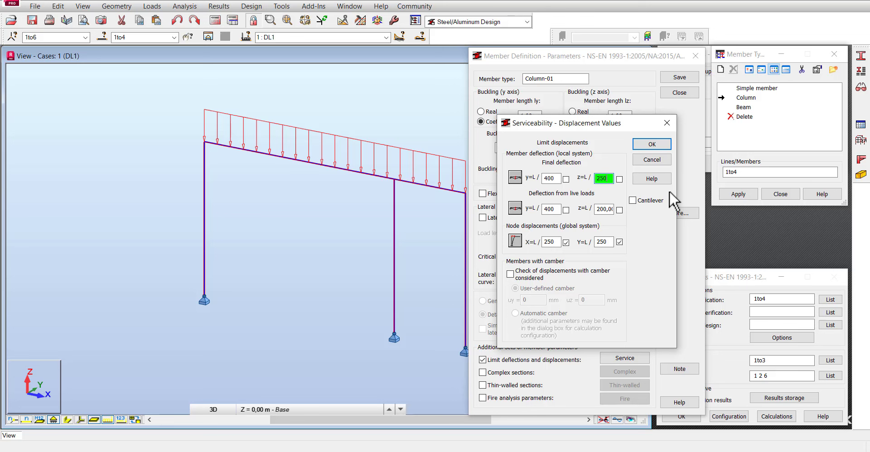
pyautogui.press('BackSpace')
pyautogui.press('BackSpace')
pyautogui.press('BackSpace')
pyautogui.write('400')
pyautogui.doubleClick(604, 209)
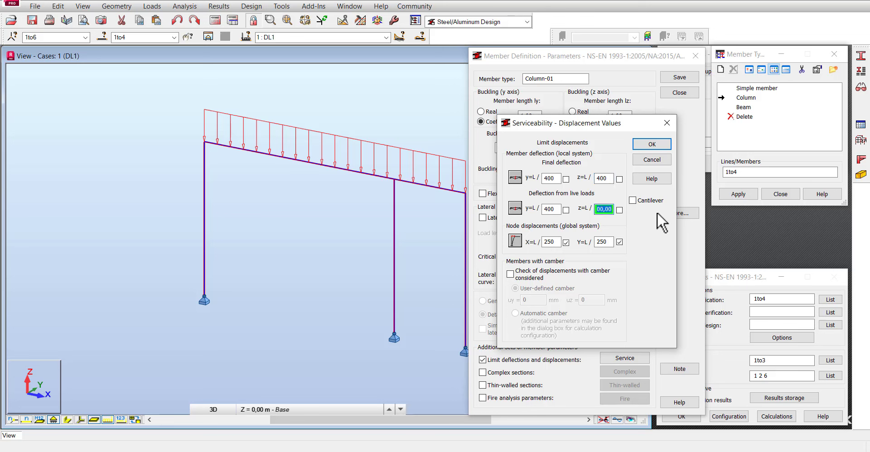
pyautogui.write('400')
pyautogui.click(653, 145)
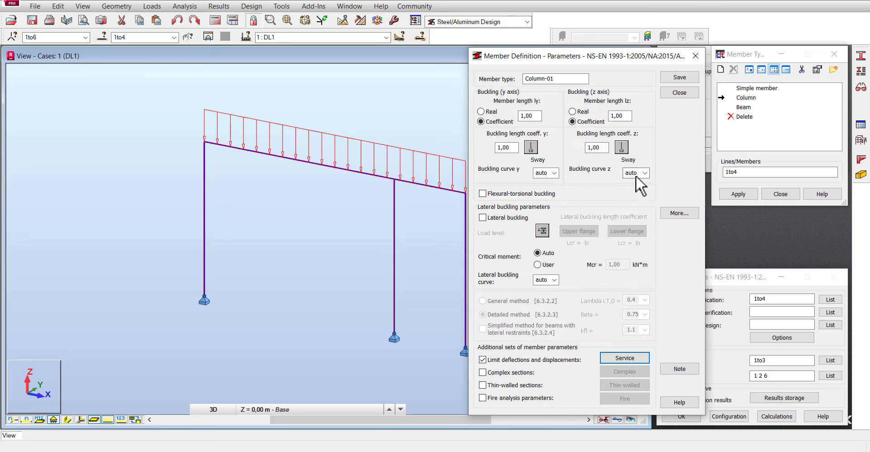
# Save the Column-01 member type and close its parameter definition.
pyautogui.scroll(-3, 220, 178)
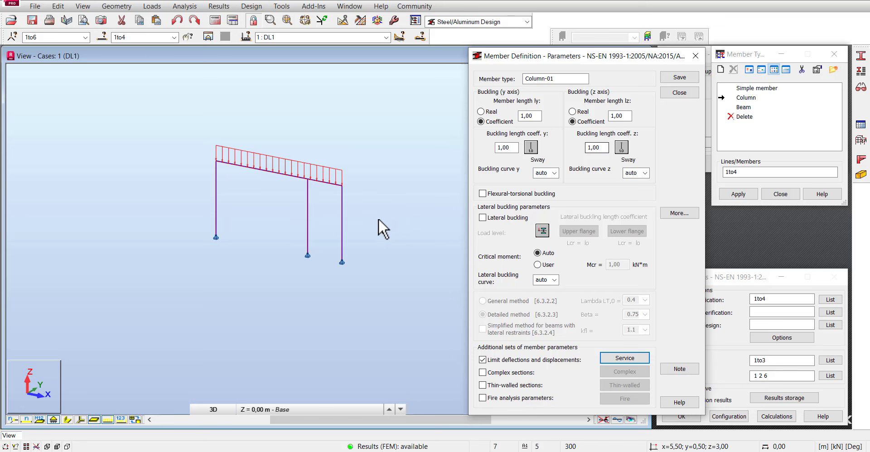
pyautogui.click(295, 216)
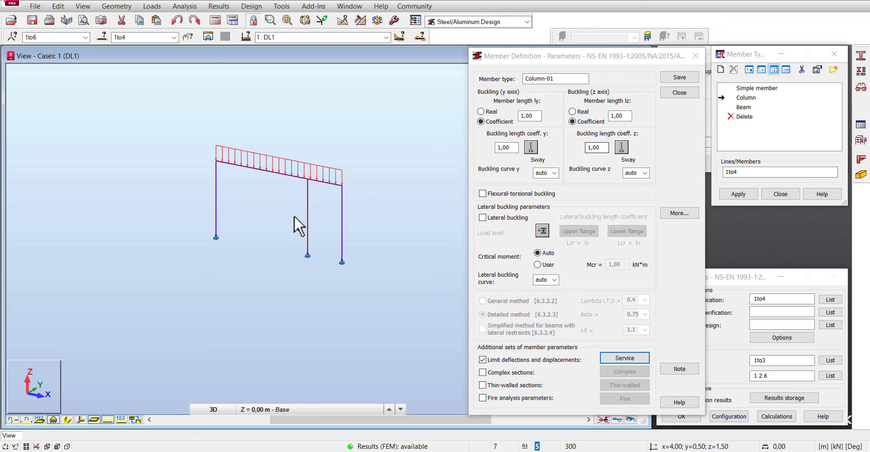
pyautogui.click(680, 78)
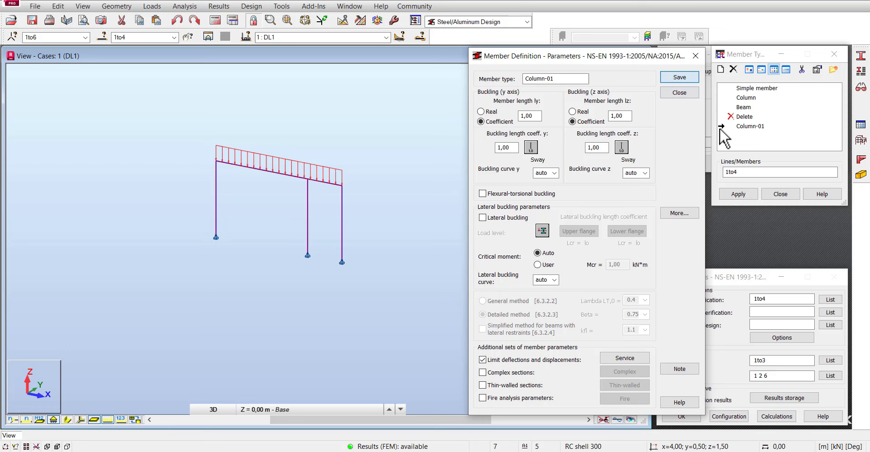
pyautogui.click(695, 56)
# Assign the Column-01 member type to the frame's three columns, members 1to3.
pyautogui.click(735, 172)
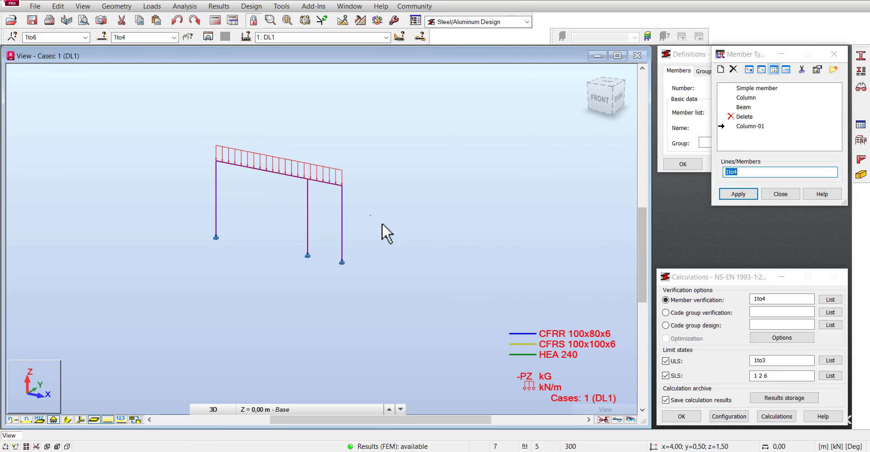
pyautogui.moveTo(382, 223); pyautogui.dragTo(188, 205)
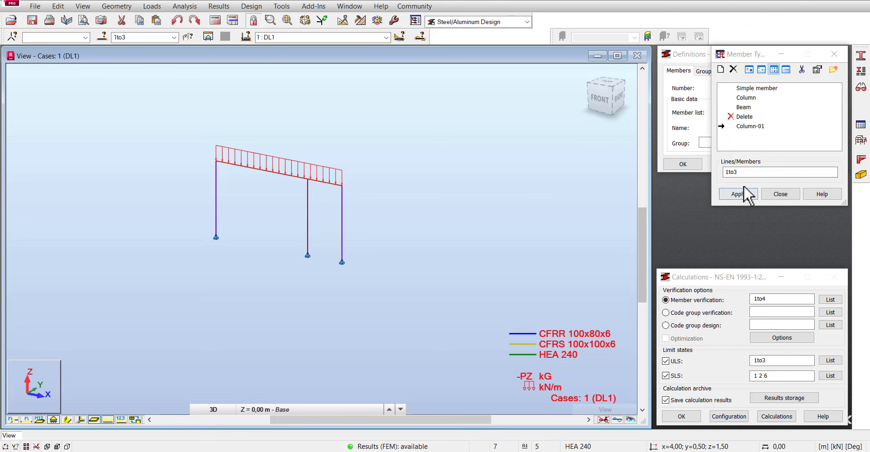
pyautogui.click(740, 193)
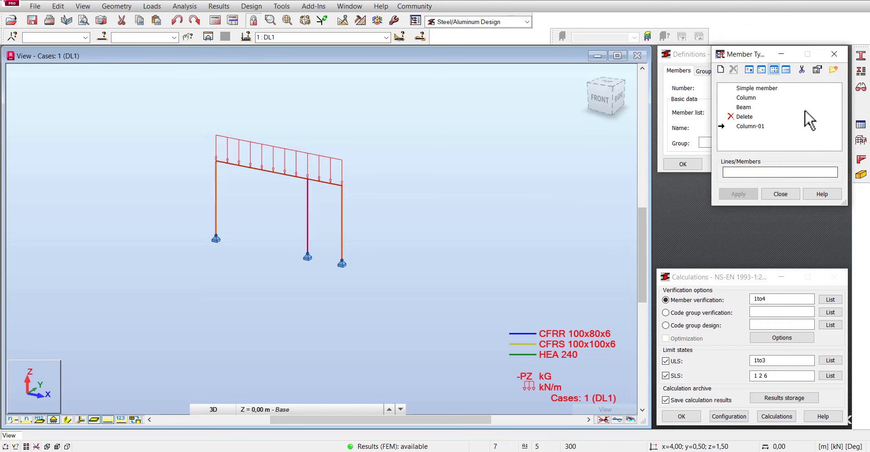
# Open the Beam member type's parameters and set its buckling length coefficient for the z axis to 0.25.
pyautogui.doubleClick(745, 107)
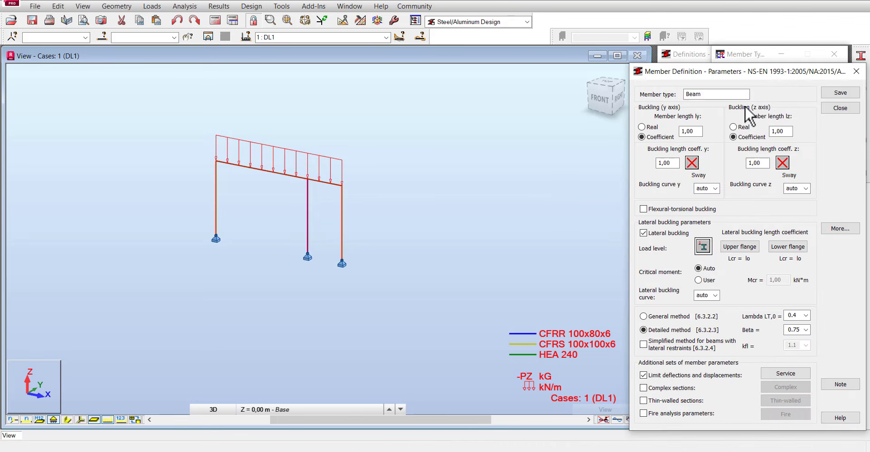
pyautogui.moveTo(747, 67); pyautogui.dragTo(574, 64)
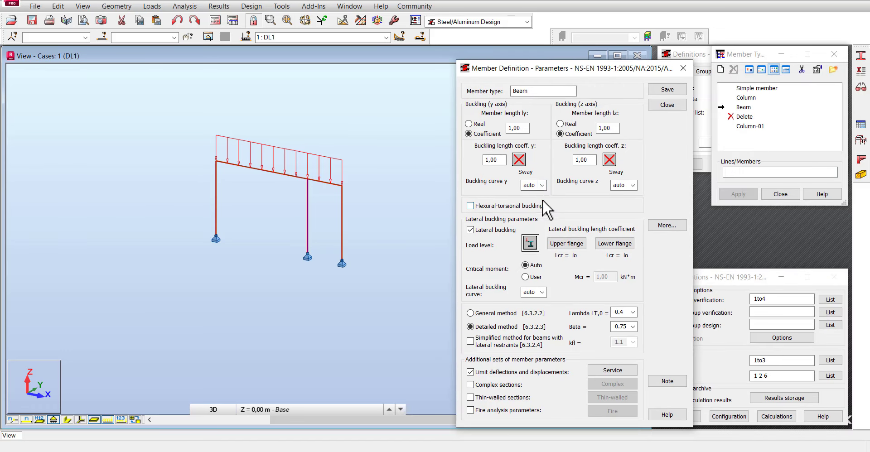
pyautogui.click(519, 159)
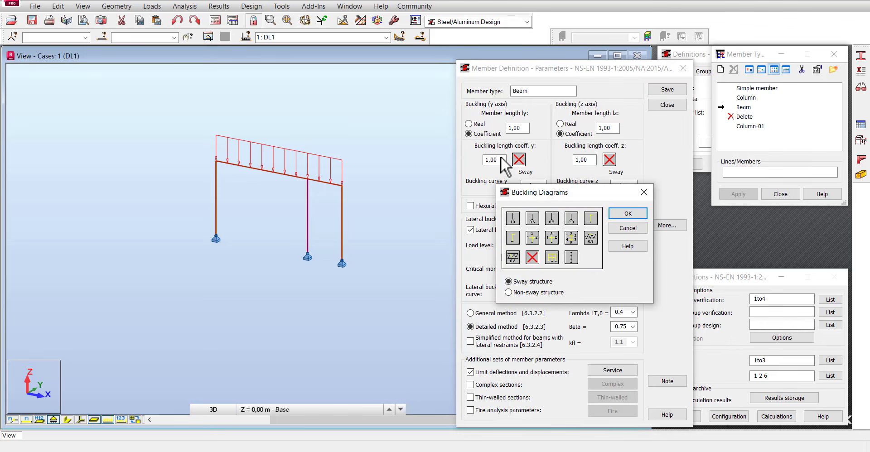
pyautogui.click(643, 192)
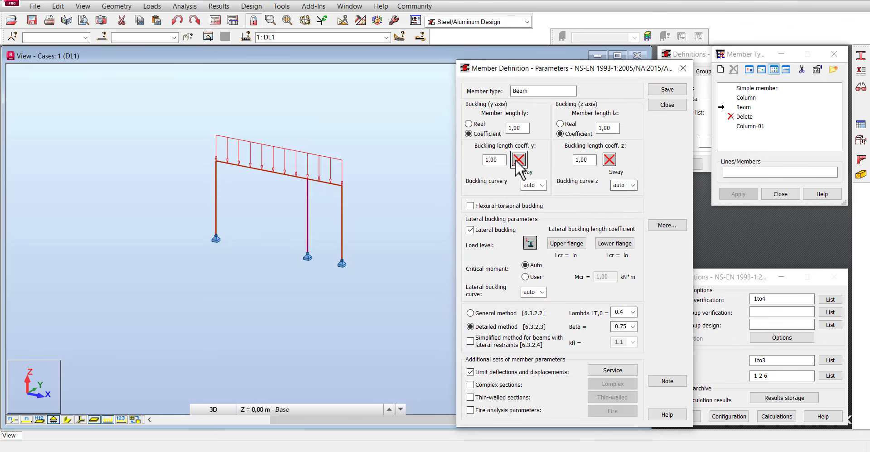
pyautogui.click(590, 160)
pyautogui.moveTo(591, 160); pyautogui.dragTo(562, 162)
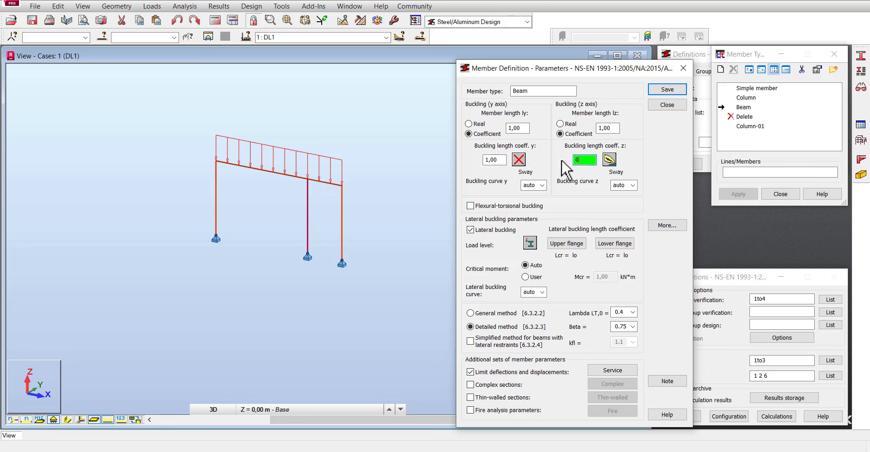
pyautogui.write('0.2')
# Set the beam's y and z deflection limits to L/250 for both final deflection and deflection from live loads.
pyautogui.click(613, 370)
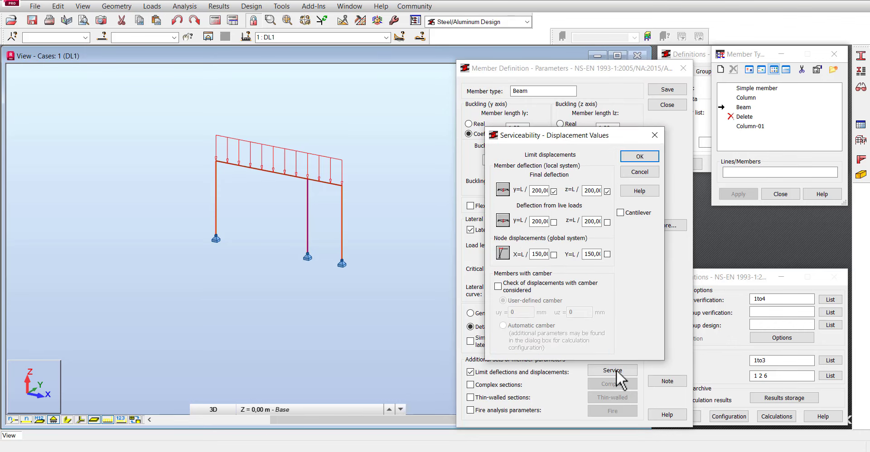
pyautogui.click(554, 191)
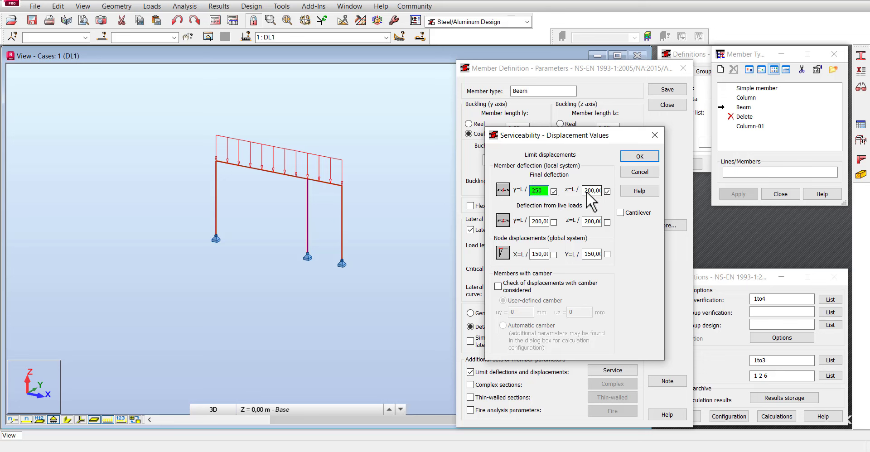
pyautogui.doubleClick(592, 190)
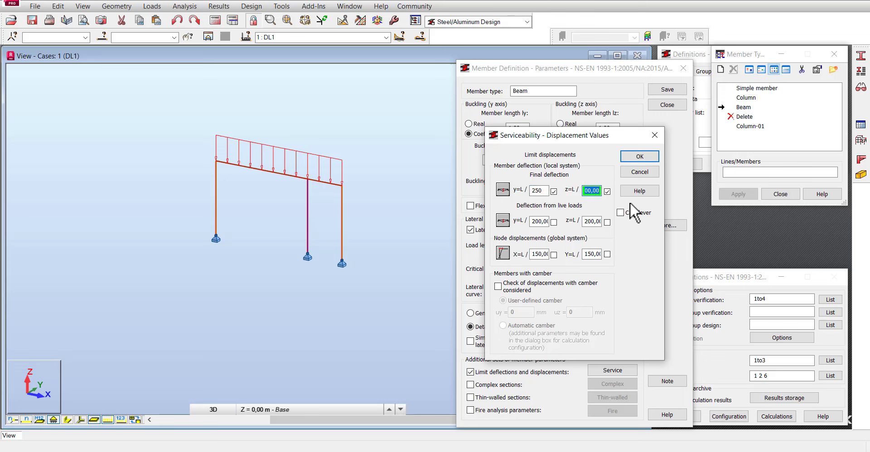
pyautogui.doubleClick(539, 221)
pyautogui.write('250')
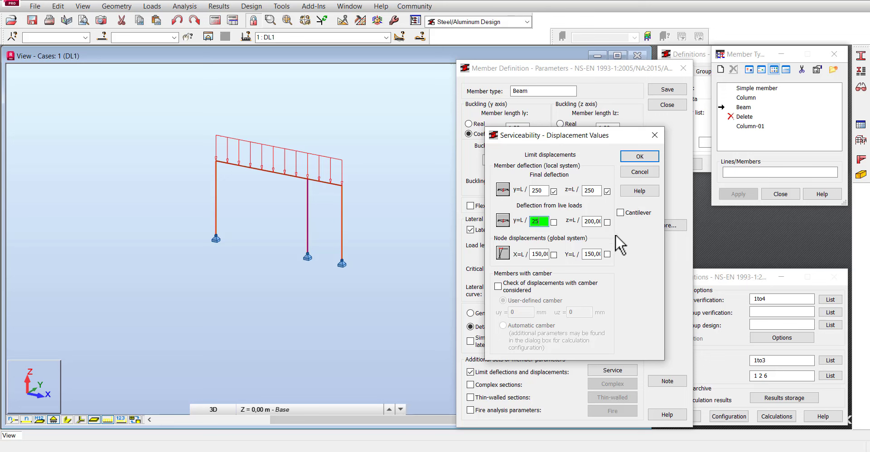
pyautogui.doubleClick(590, 222)
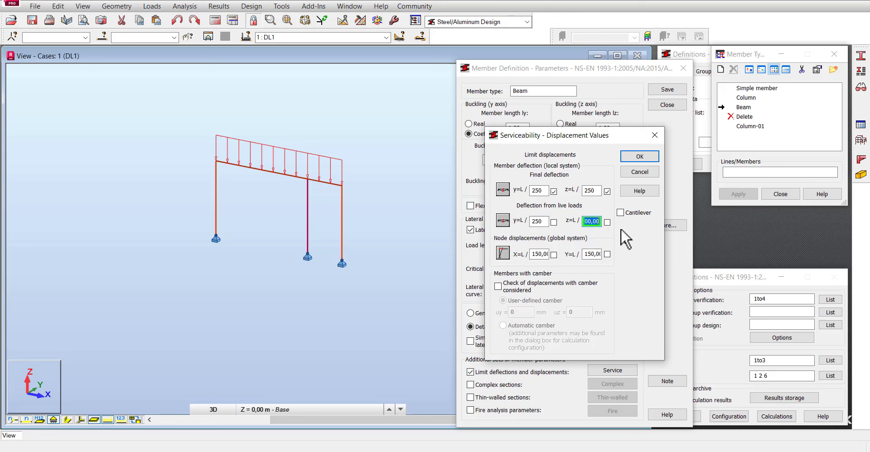
pyautogui.write('250')
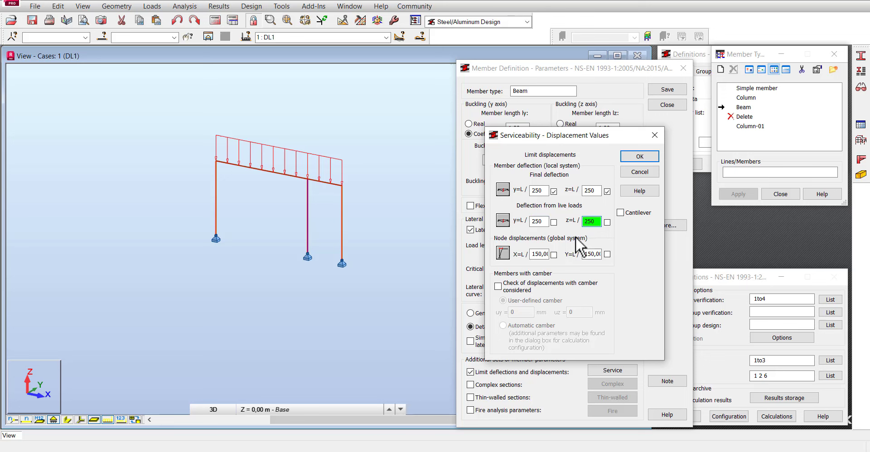
# Set the beam's X and Y node displacement limits to L/250 and accept the serviceability values.
pyautogui.doubleClick(539, 254)
pyautogui.write('250')
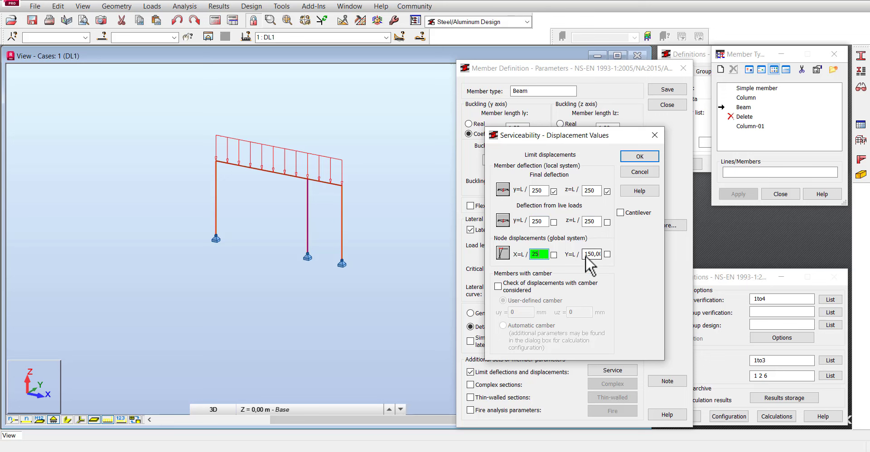
pyautogui.doubleClick(592, 255)
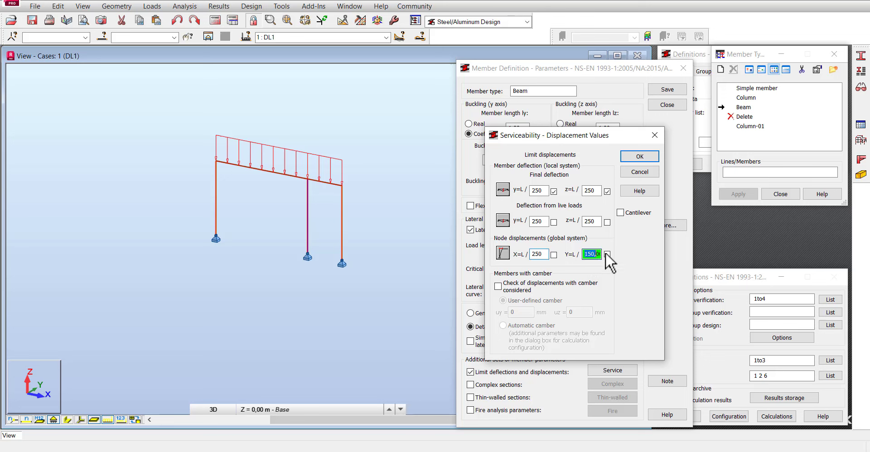
pyautogui.write('250')
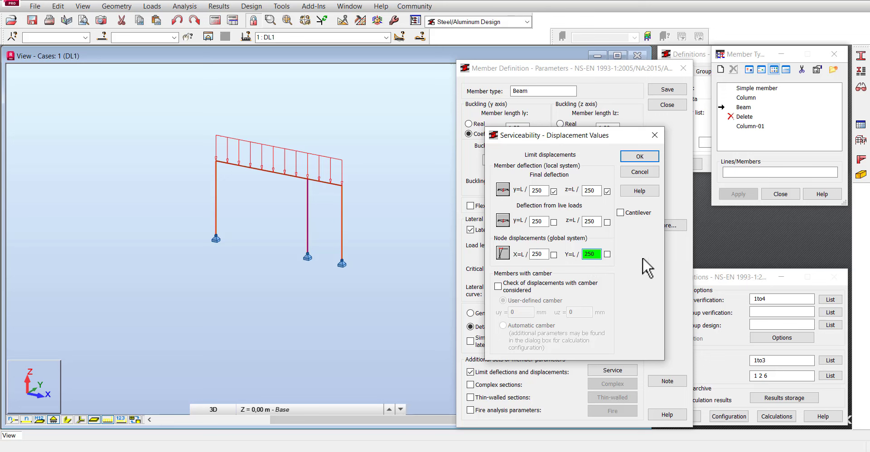
pyautogui.click(648, 156)
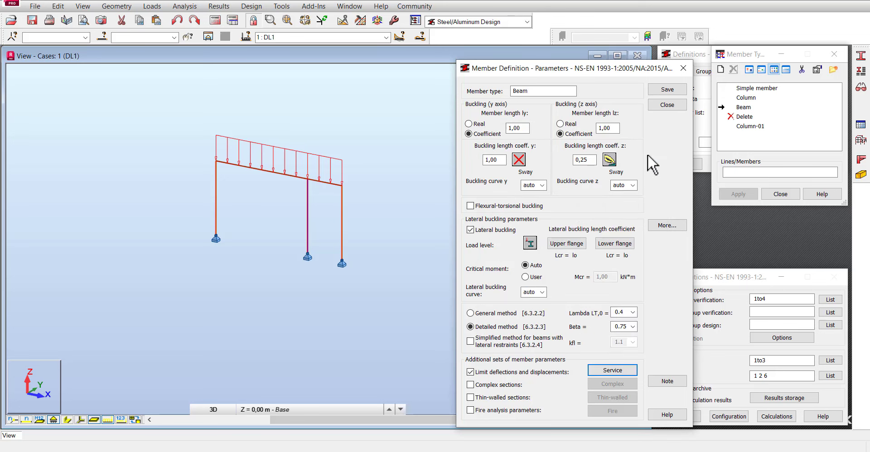
# Name the modified beam member type Beam-01 and save it.
pyautogui.click(554, 94)
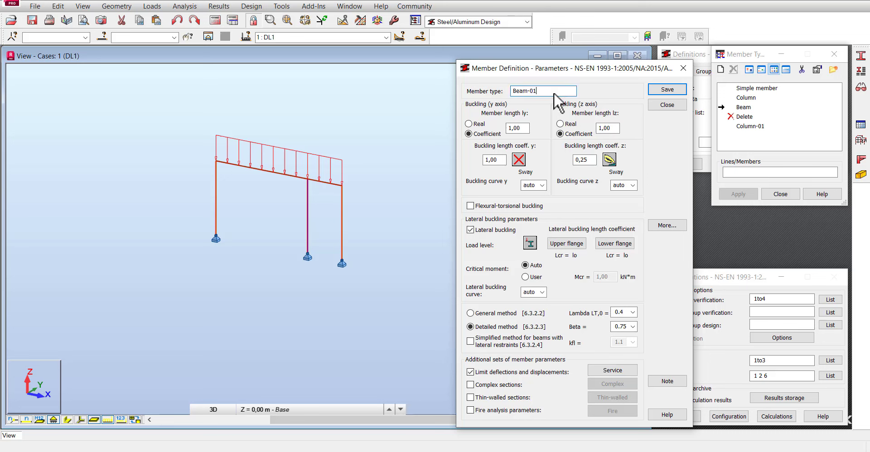
pyautogui.click(665, 90)
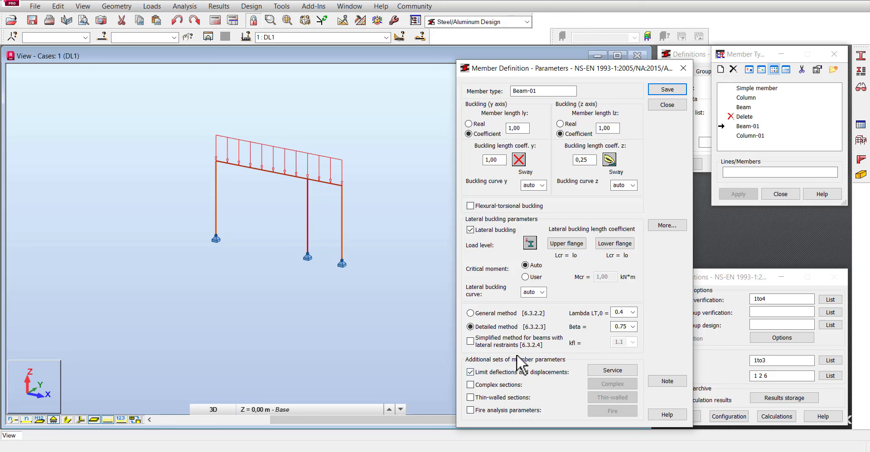
# Review Beam-01's lateral buckling curve options and the lateral buckling length coefficients for its upper and lower flanges.
pyautogui.click(530, 295)
pyautogui.click(530, 303)
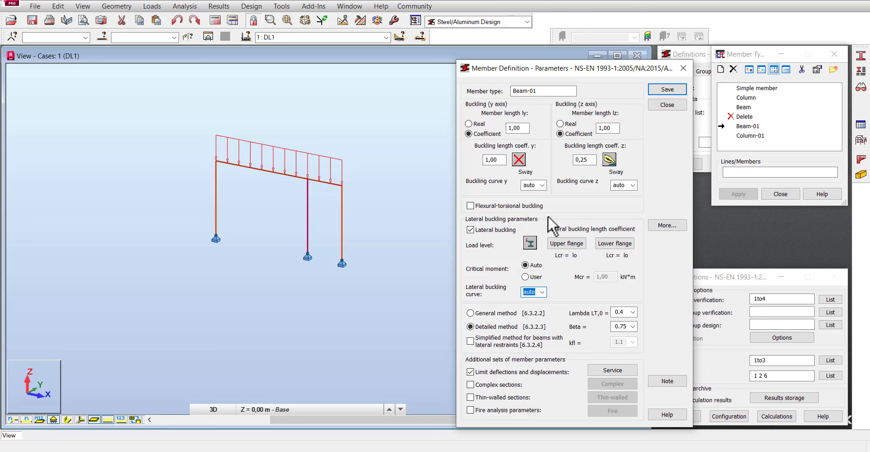
pyautogui.click(570, 244)
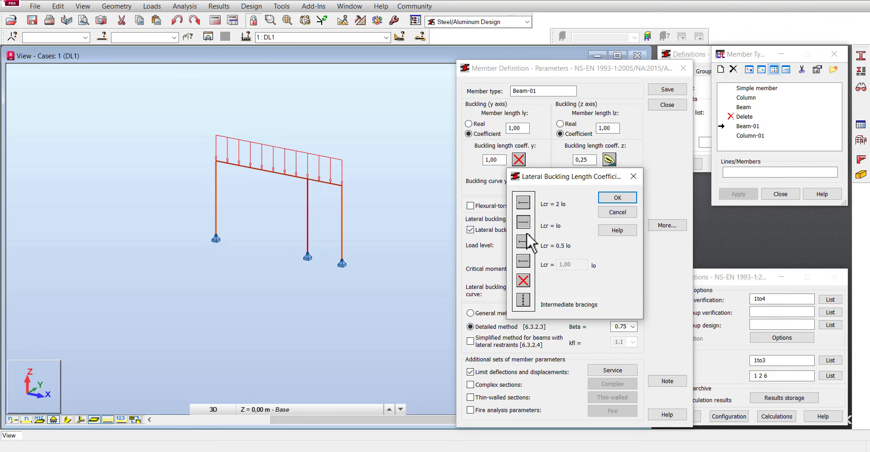
pyautogui.click(617, 198)
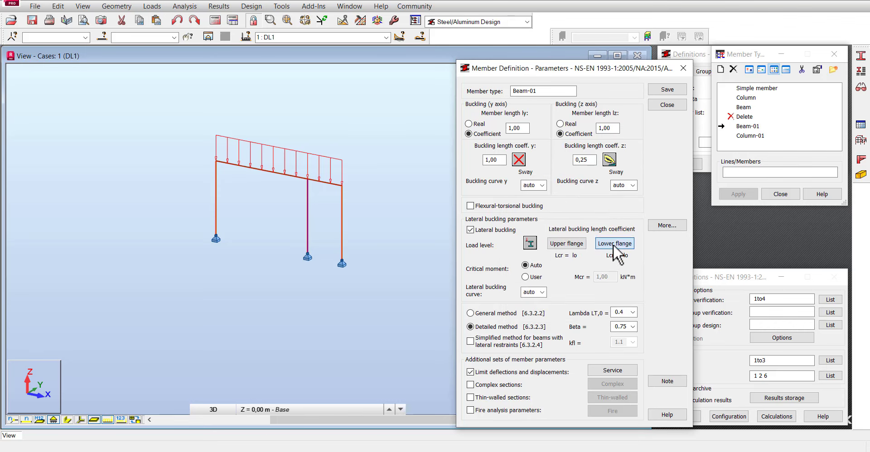
pyautogui.click(614, 245)
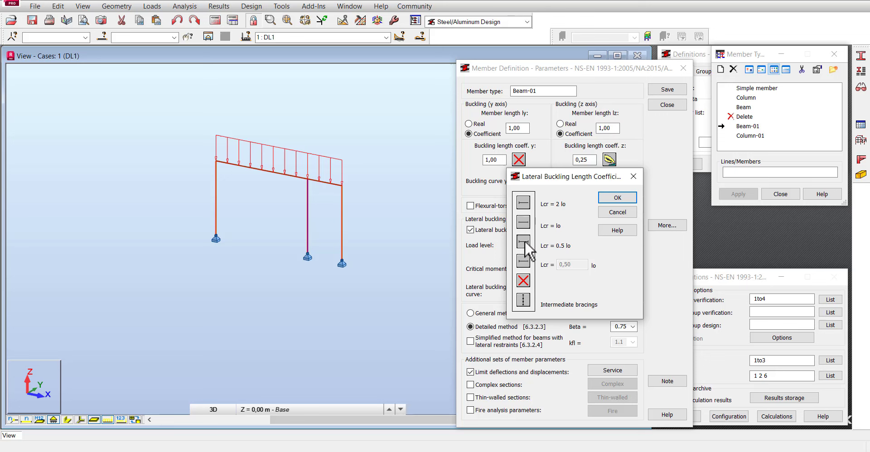
pyautogui.click(524, 203)
pyautogui.click(616, 213)
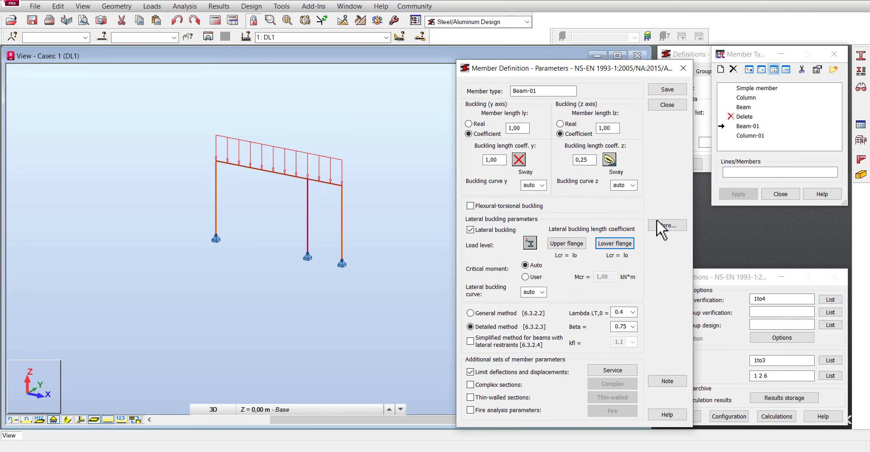
# Close the Beam-01 parameter definition and assign the Beam-01 member type to the frame's beam, member 4.
pyautogui.click(684, 68)
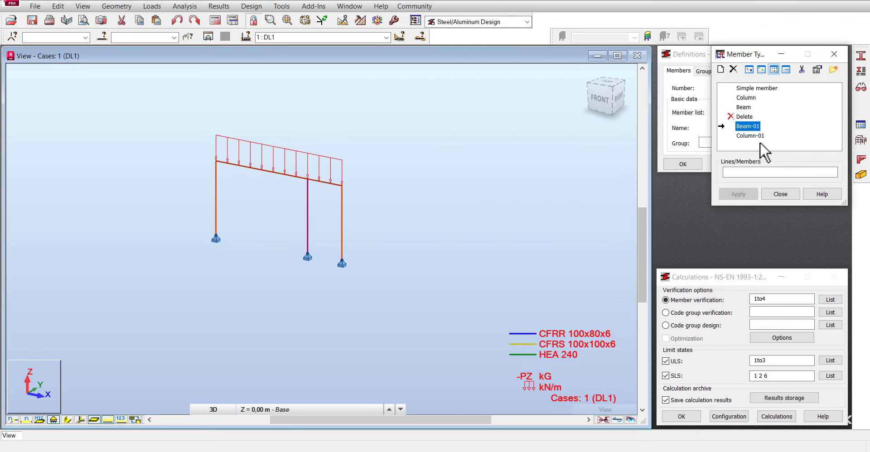
pyautogui.click(748, 172)
pyautogui.moveTo(330, 191); pyautogui.dragTo(314, 135)
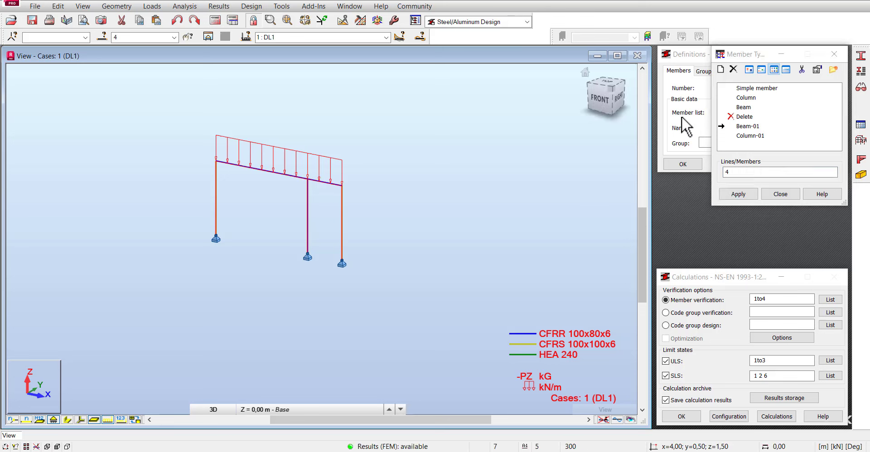
pyautogui.click(753, 127)
pyautogui.click(748, 126)
pyautogui.click(738, 194)
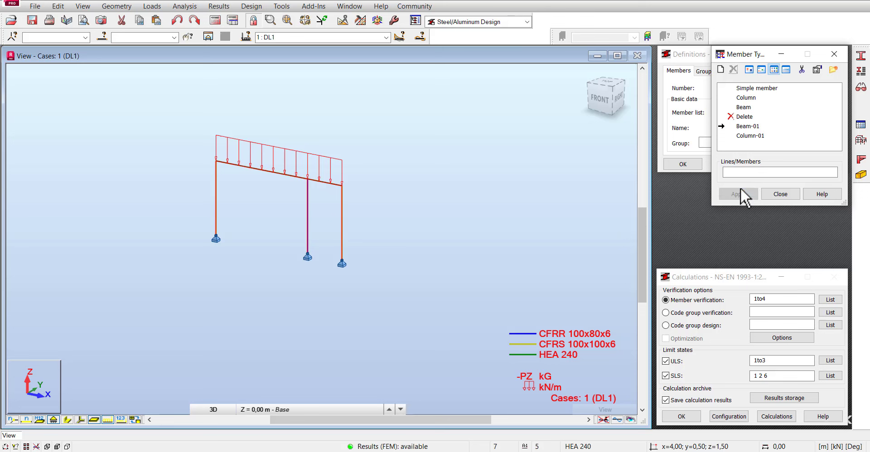
# Turn off the display of load symbols and load values on the frame.
pyautogui.click(123, 419)
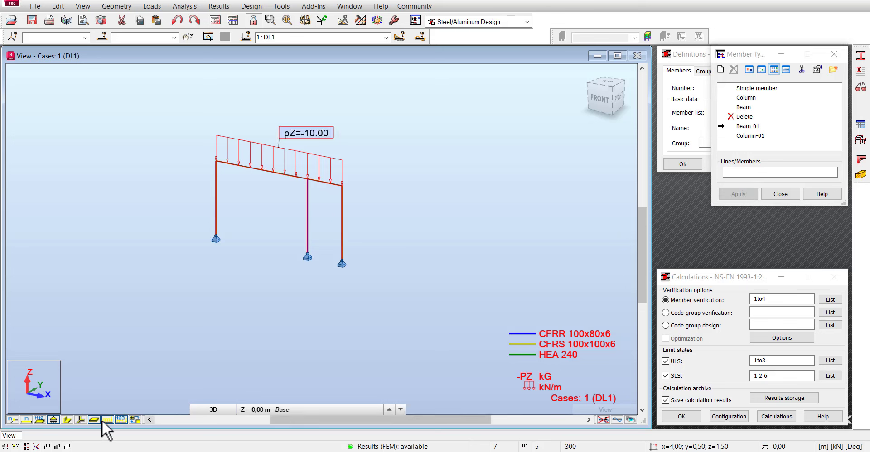
pyautogui.click(112, 418)
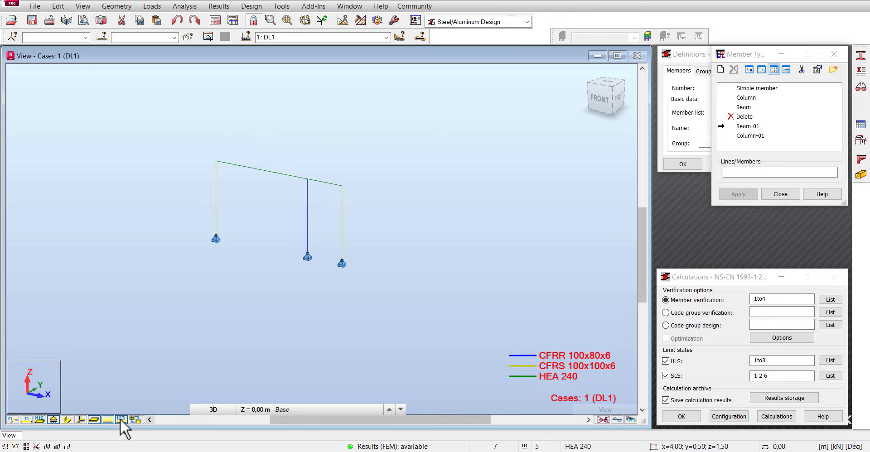
pyautogui.scroll(2, 177, 254)
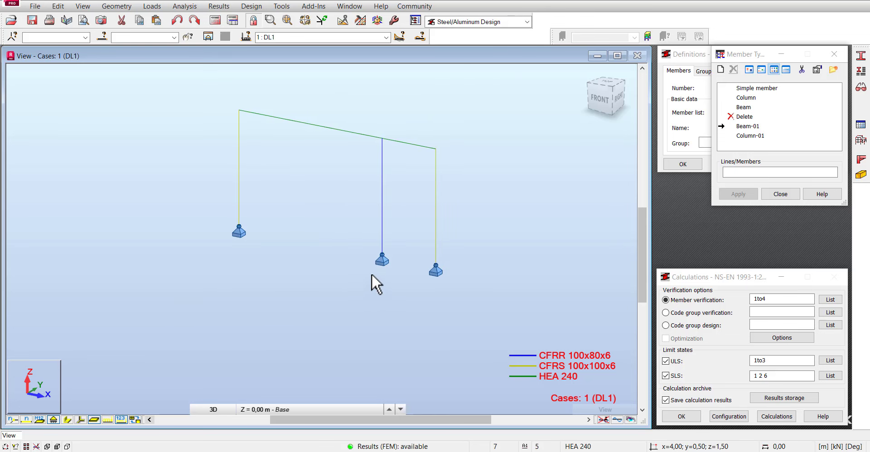
# Select the whole frame and run the steel member verification for members 1to4 with ULS and SLS limit states.
pyautogui.moveTo(631, 311); pyautogui.dragTo(192, 94)
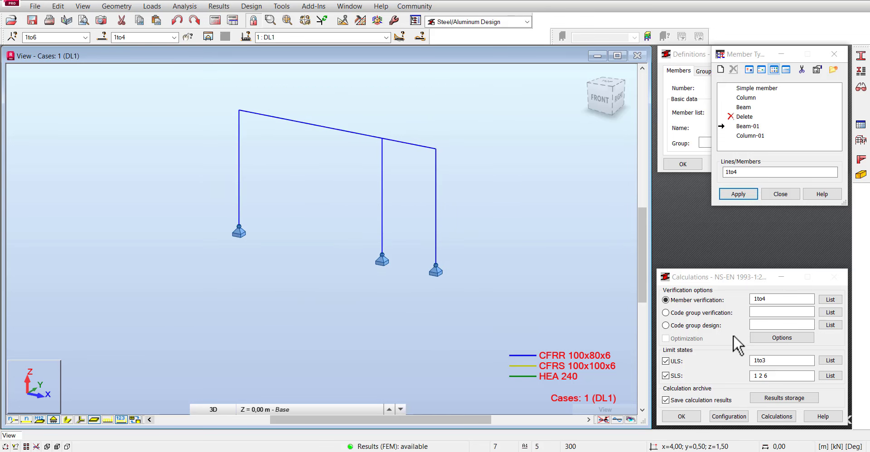
pyautogui.click(773, 415)
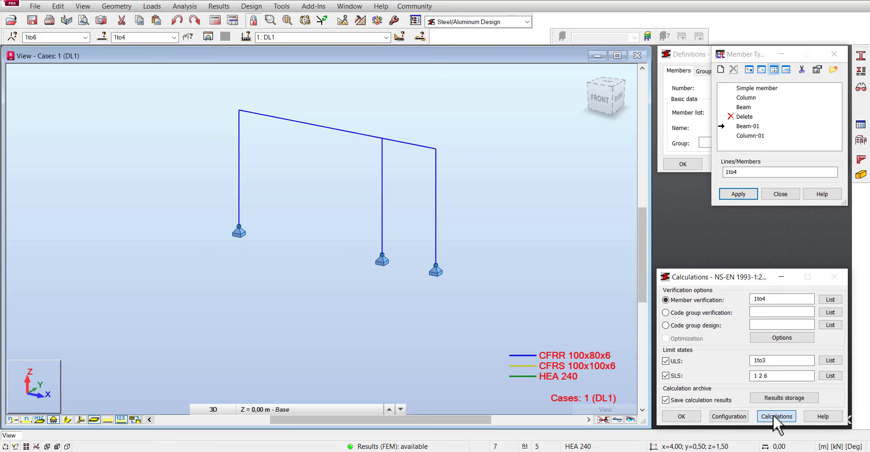
pyautogui.click(771, 384)
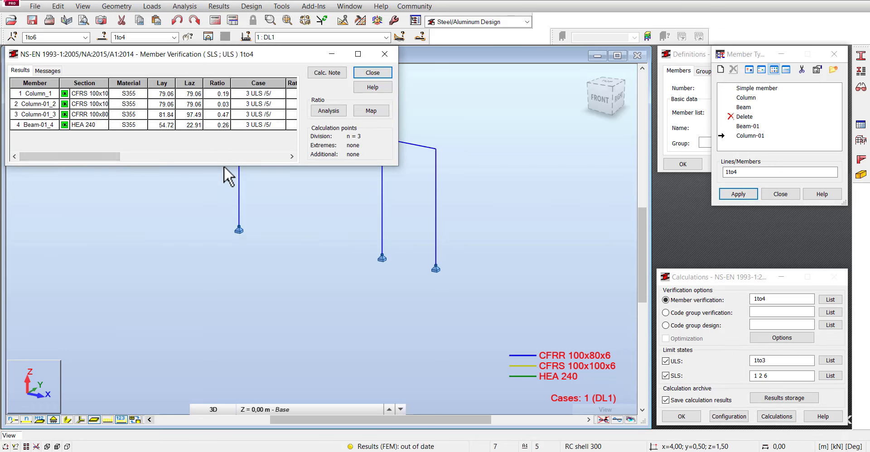
# Enlarge the Member Verification table to show all ratio columns and examine the code results of individual members.
pyautogui.moveTo(224, 166); pyautogui.dragTo(219, 359)
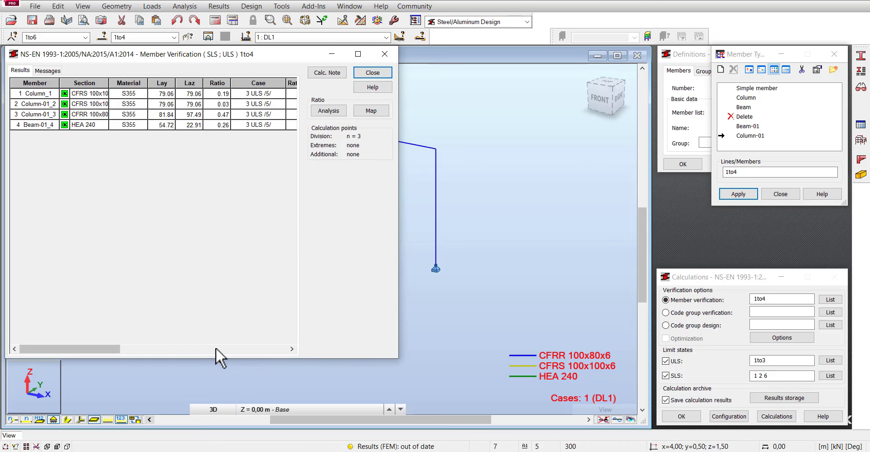
pyautogui.doubleClick(214, 126)
pyautogui.click(135, 110)
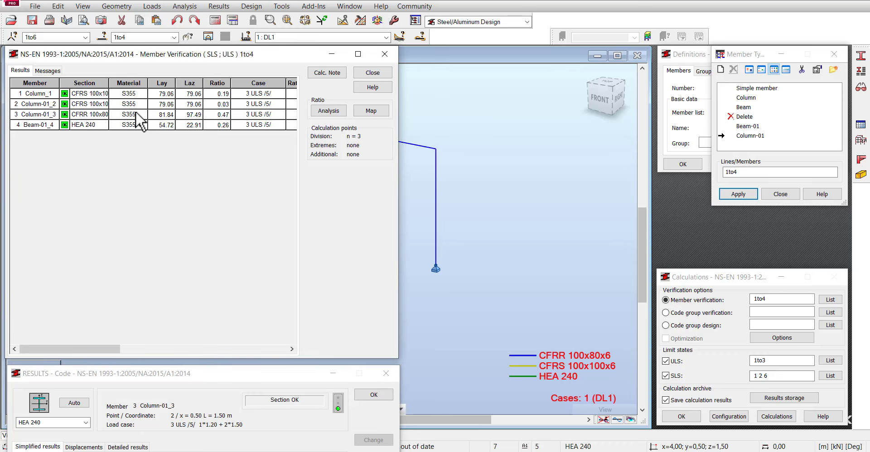
pyautogui.click(132, 103)
pyautogui.click(135, 93)
pyautogui.click(135, 93)
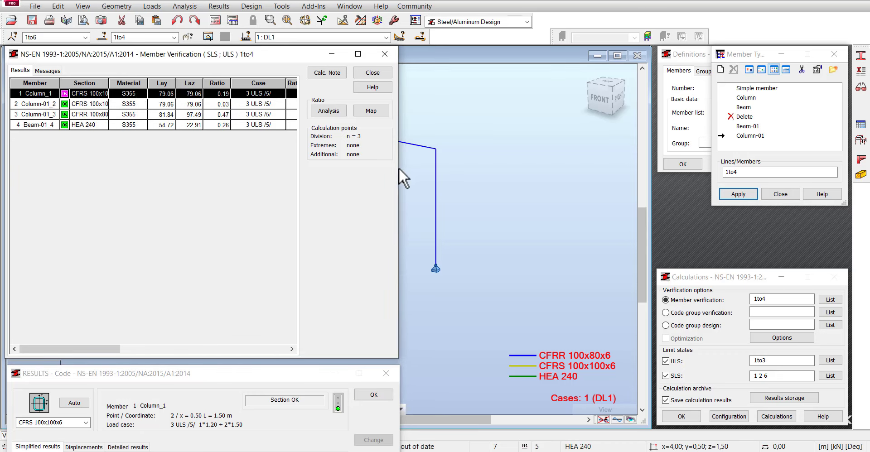
pyautogui.moveTo(399, 169); pyautogui.dragTo(811, 197)
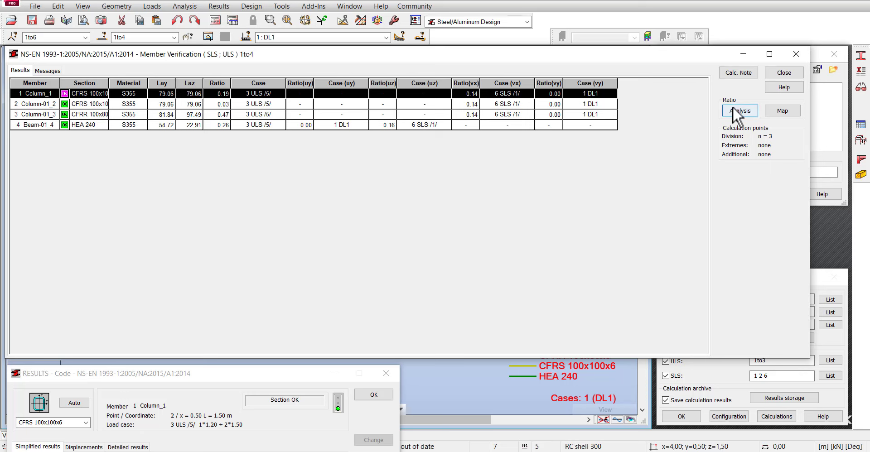
# View the ratio map, close it, and show the ratio analysis chart for Column_1 with the code results dialog closed.
pyautogui.click(787, 111)
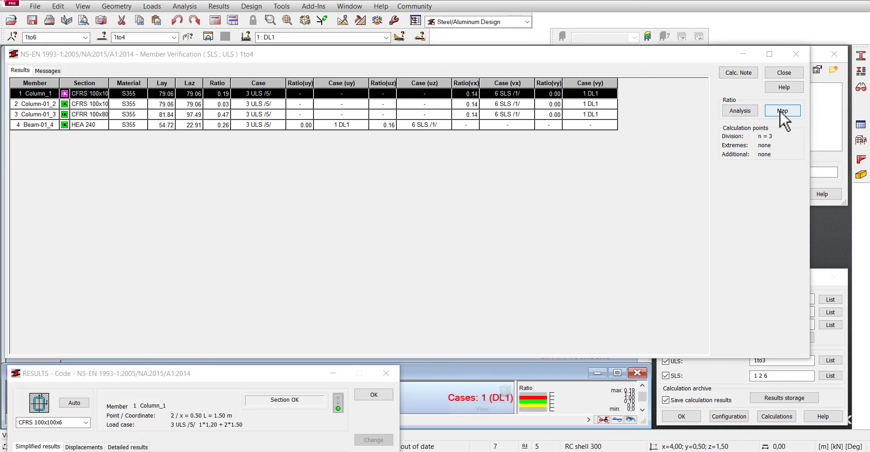
pyautogui.click(638, 374)
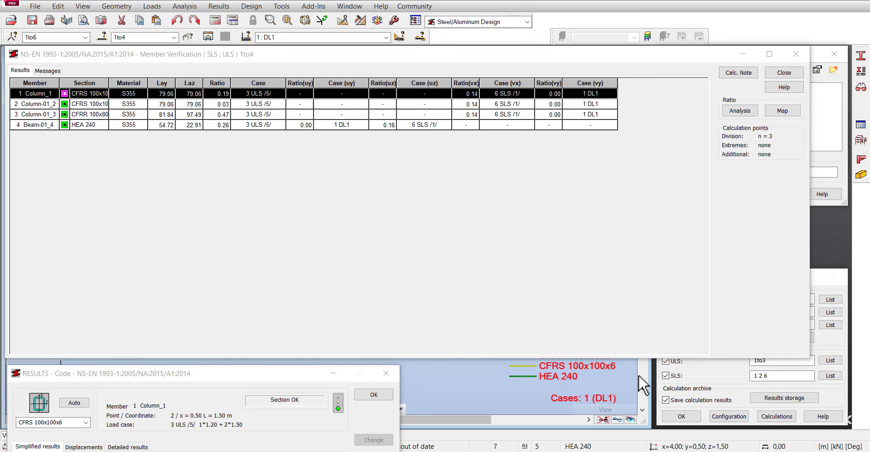
pyautogui.click(739, 111)
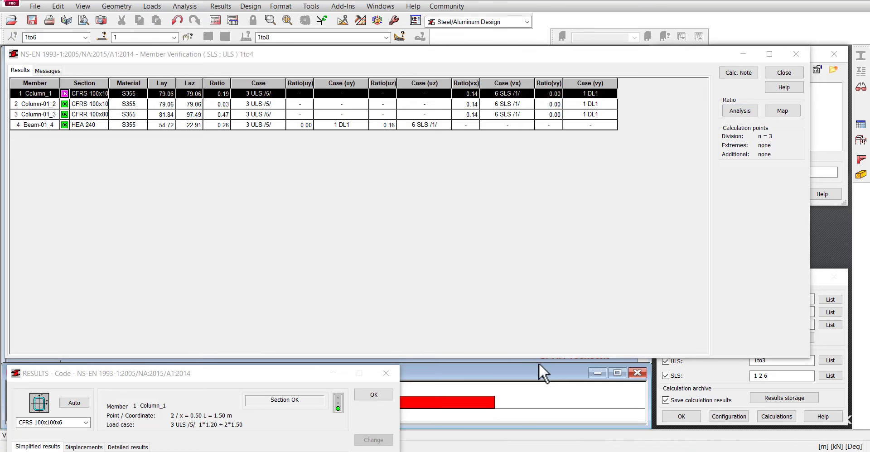
pyautogui.click(385, 373)
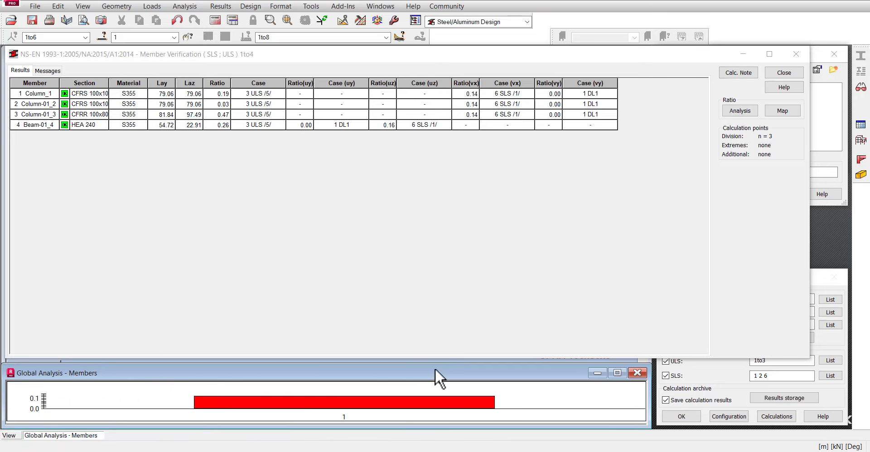
pyautogui.moveTo(435, 364); pyautogui.dragTo(410, 349)
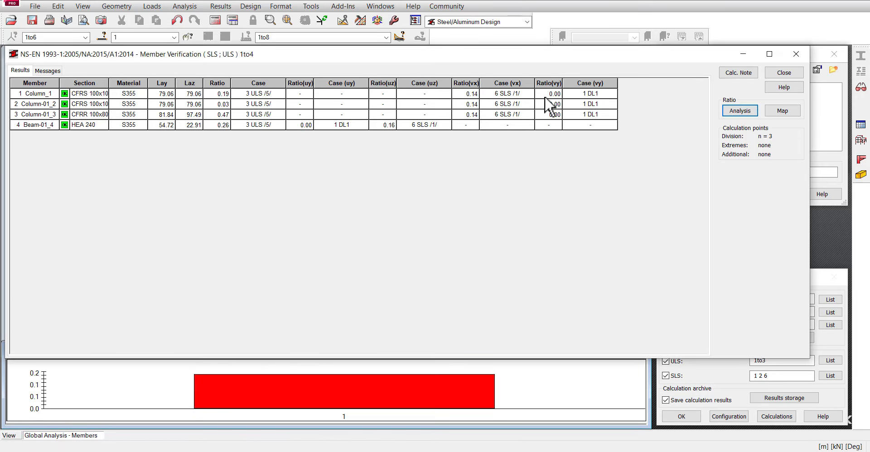
# Select the results of all four members, close the single-member chart, and generate the ratio analysis chart for members 1to4.
pyautogui.moveTo(545, 96); pyautogui.dragTo(86, 131)
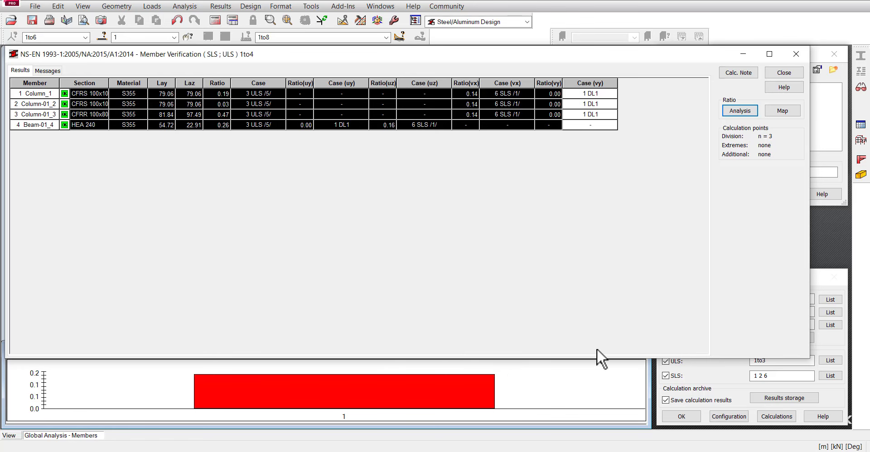
pyautogui.click(770, 54)
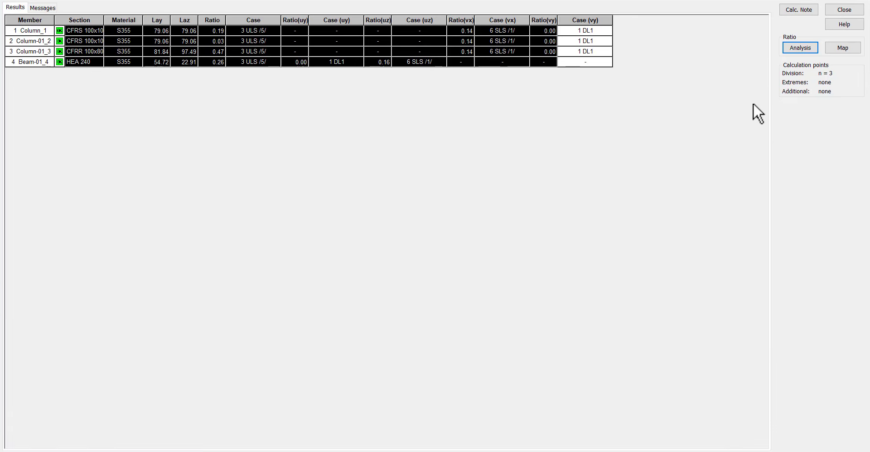
pyautogui.click(830, 3)
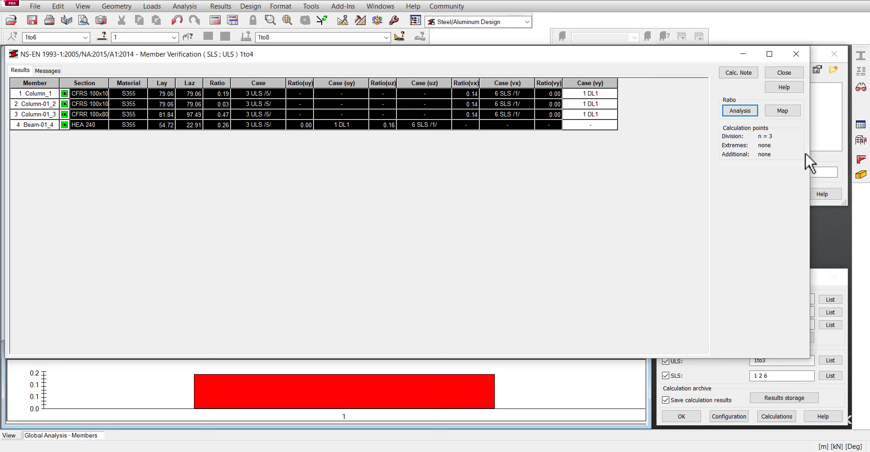
pyautogui.moveTo(810, 153); pyautogui.dragTo(300, 164)
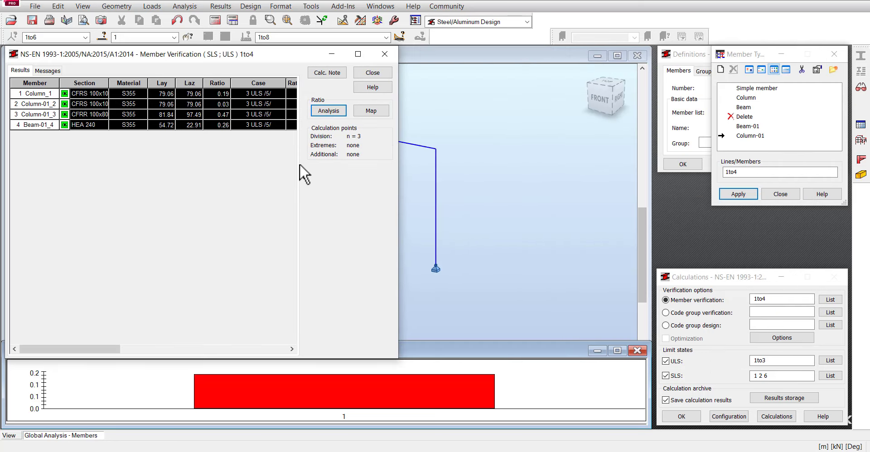
pyautogui.click(636, 351)
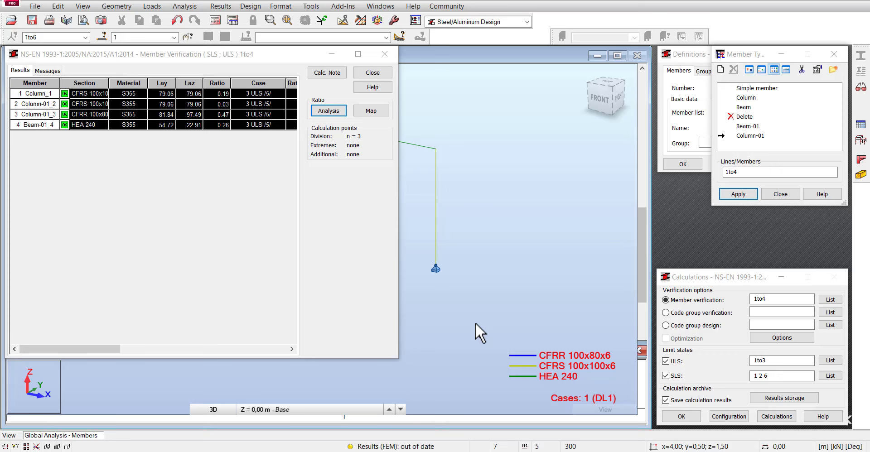
pyautogui.click(339, 113)
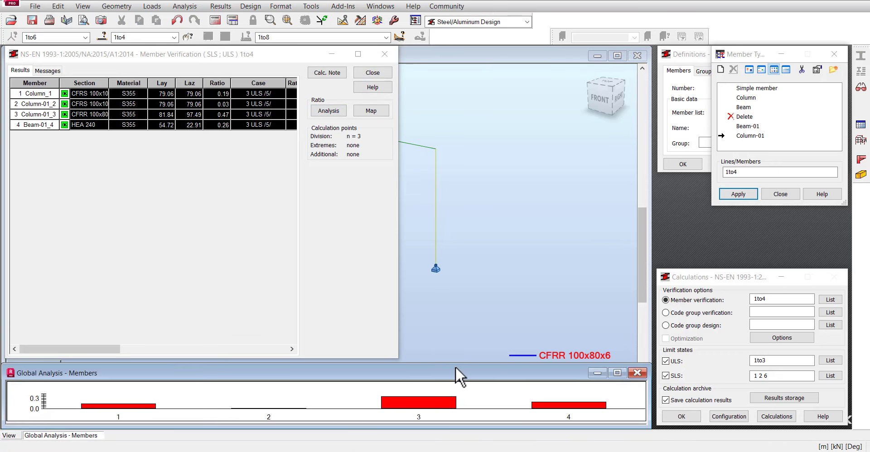
# Resize the Global Analysis chart and the Member Verification table and arrange the chart directly below the table.
pyautogui.moveTo(455, 373); pyautogui.dragTo(455, 259)
pyautogui.click(603, 264)
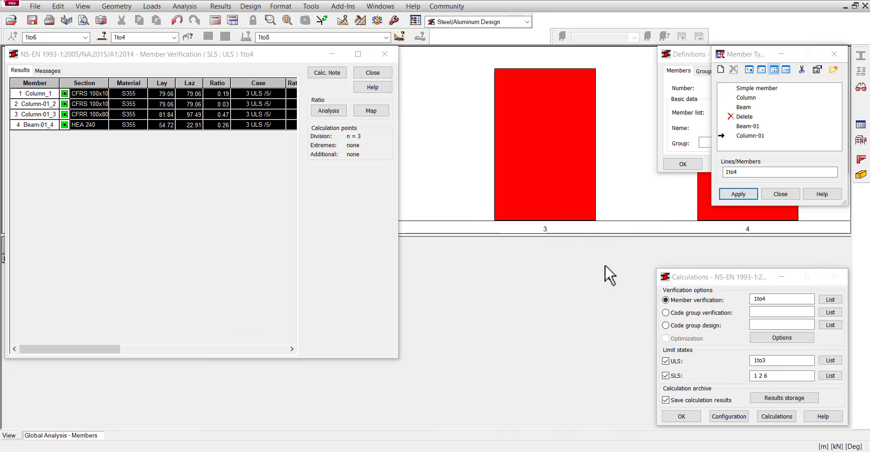
pyautogui.click(854, 5)
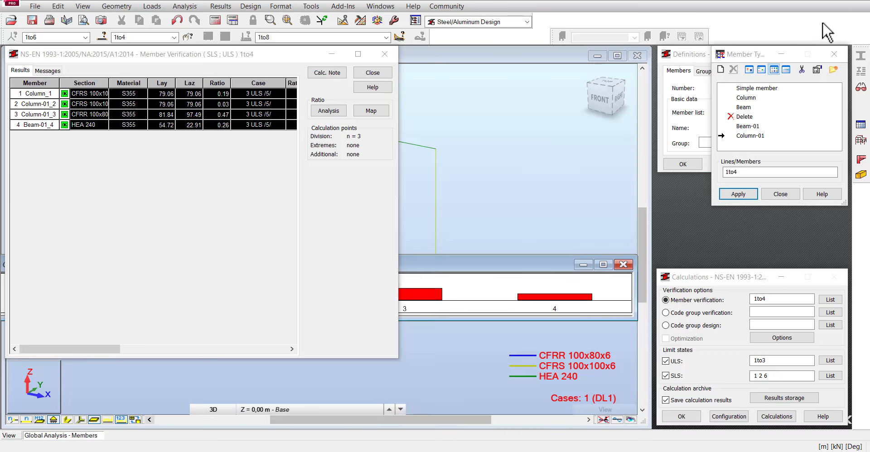
pyautogui.moveTo(633, 318); pyautogui.dragTo(412, 431)
pyautogui.moveTo(396, 360); pyautogui.dragTo(213, 253)
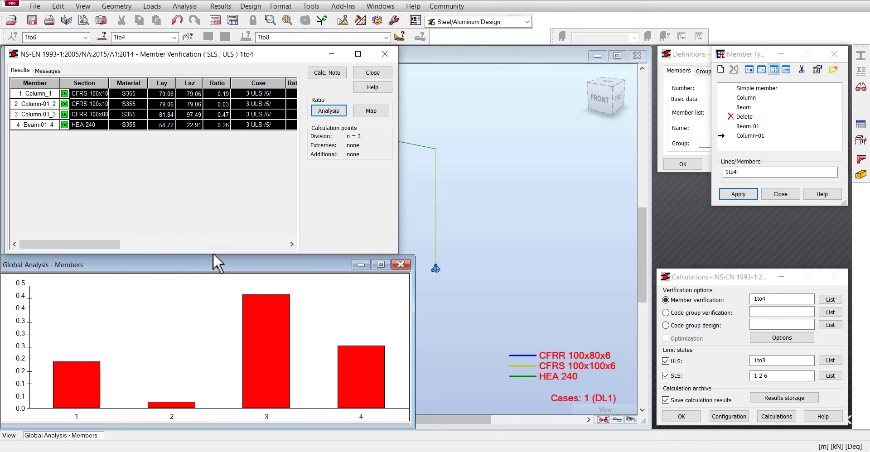
pyautogui.moveTo(399, 191); pyautogui.dragTo(426, 192)
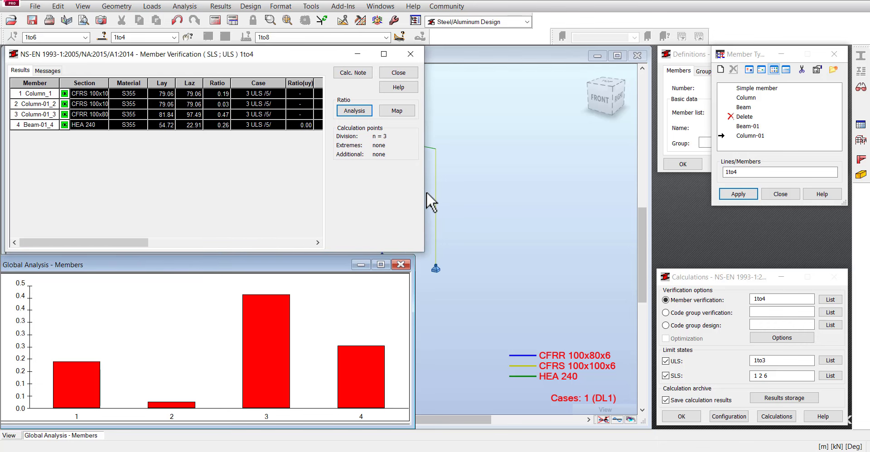
pyautogui.moveTo(309, 268)
pyautogui.mouseDown()
pyautogui.moveTo(311, 282)
pyautogui.moveTo(318, 256)
pyautogui.mouseUp()
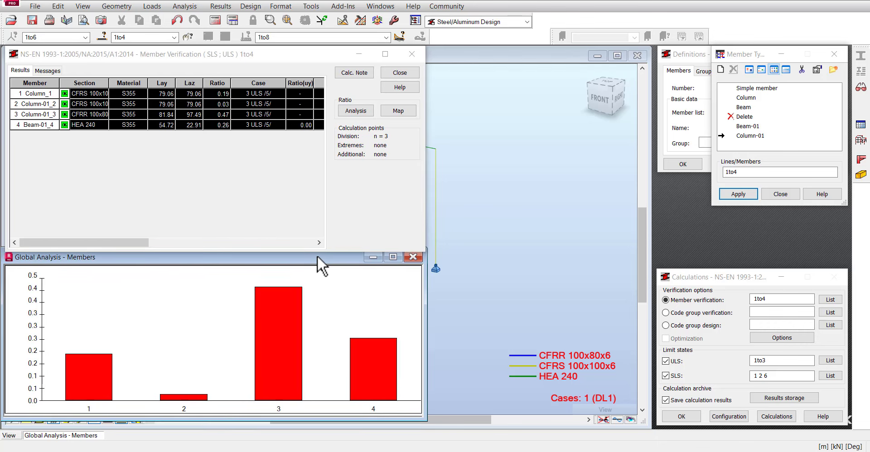
# Examine the code results of Column-01_3, close them, and close the Member Type dialog.
pyautogui.doubleClick(219, 115)
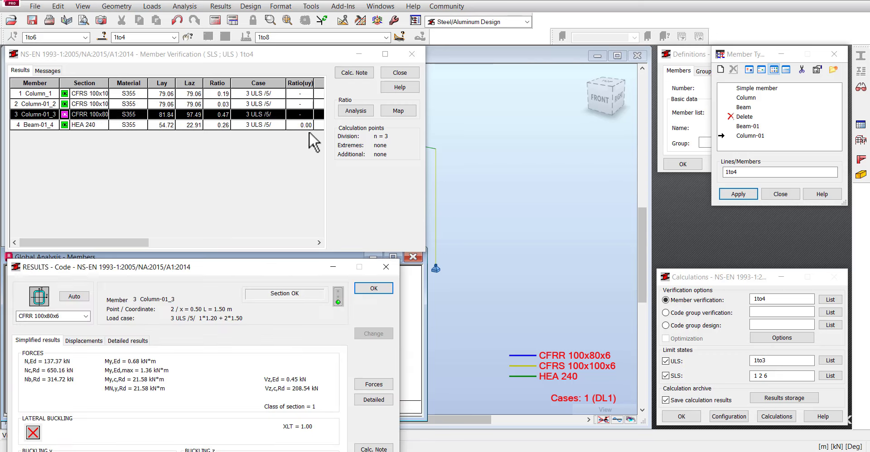
pyautogui.click(386, 267)
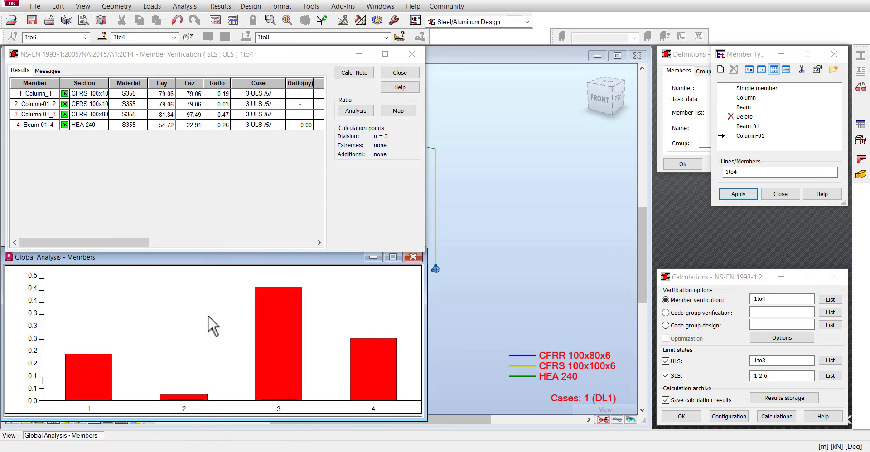
pyautogui.scroll(-3, 605, 207)
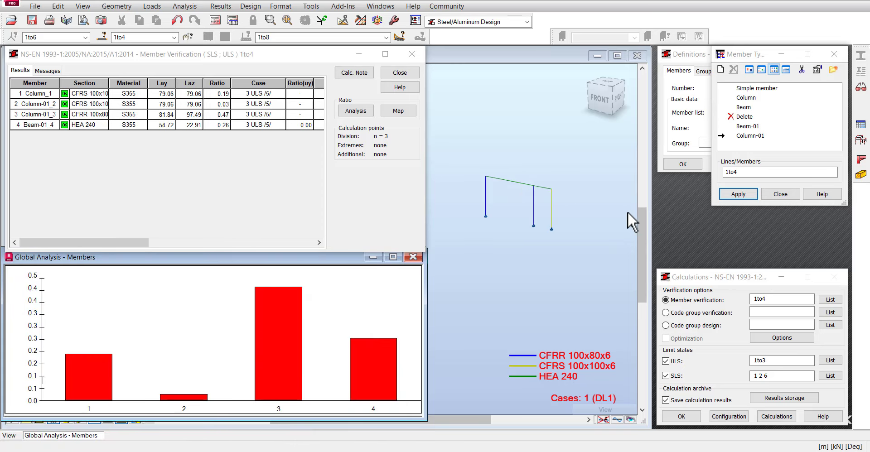
pyautogui.scroll(2, 528, 187)
pyautogui.scroll(-2, 494, 201)
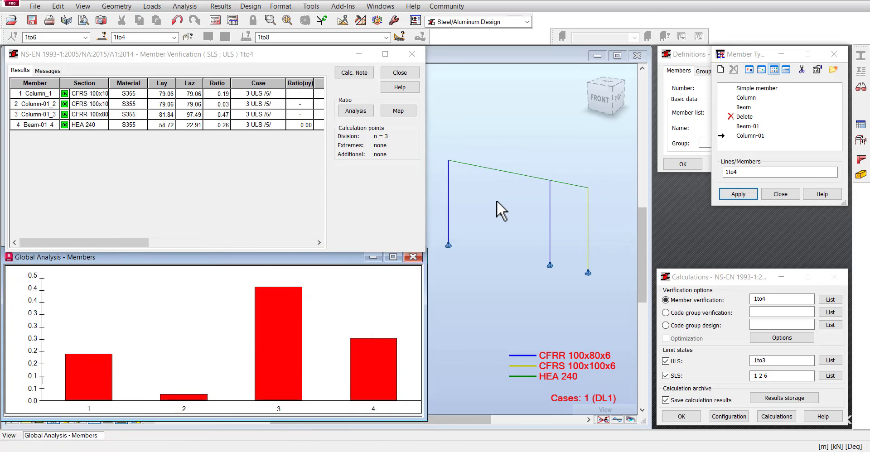
pyautogui.click(845, 53)
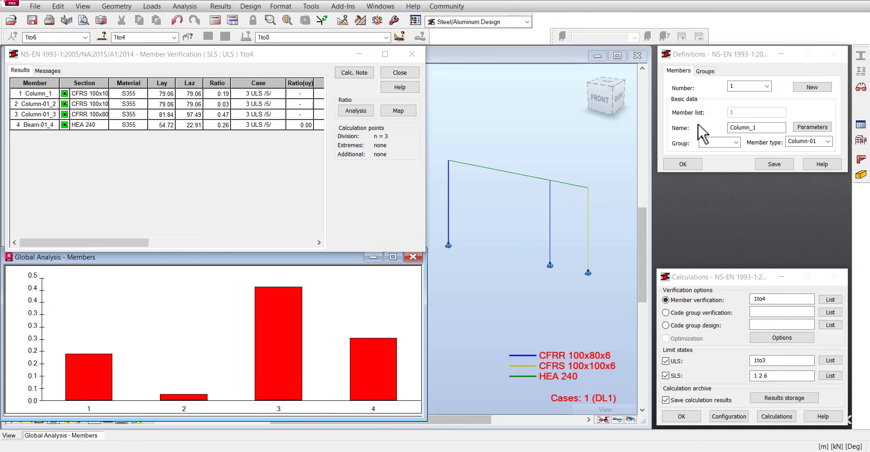
pyautogui.scroll(2, 528, 194)
pyautogui.scroll(-1, 537, 190)
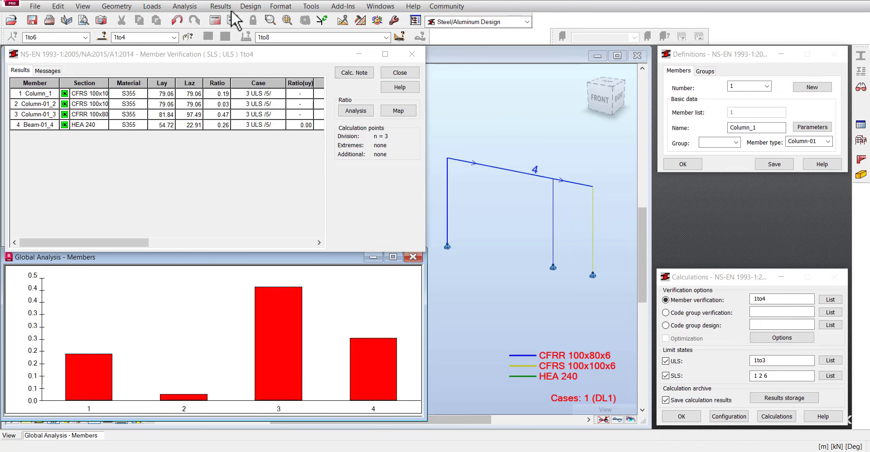
# Open the member maps settings and apply the Ratio design map to the frame members.
pyautogui.click(218, 7)
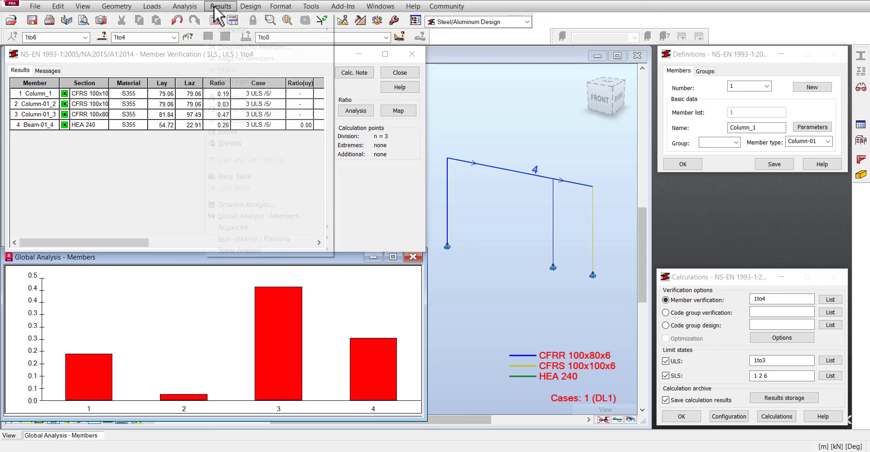
pyautogui.click(272, 59)
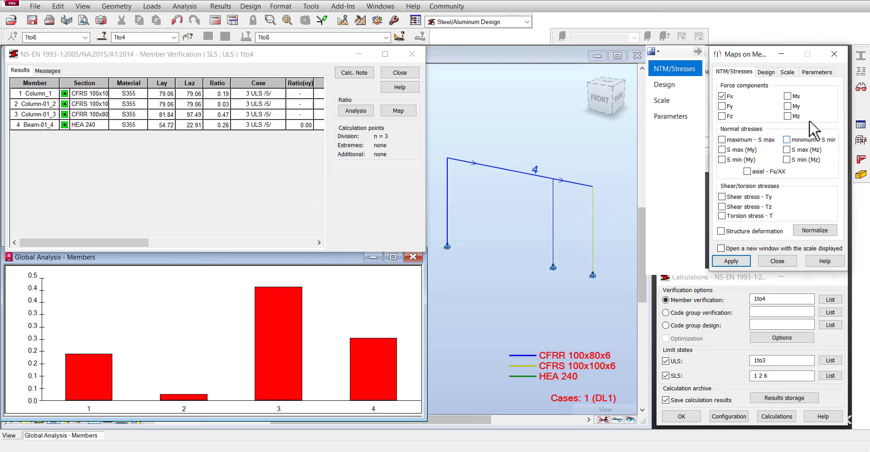
pyautogui.click(766, 72)
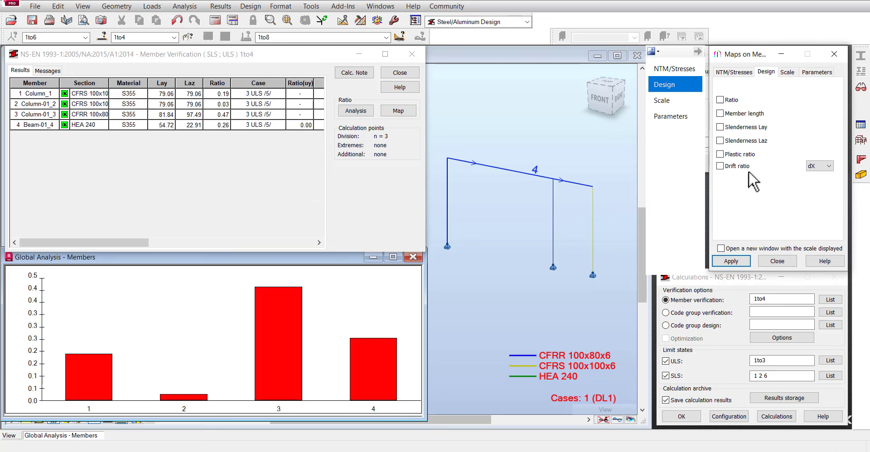
pyautogui.click(728, 153)
pyautogui.click(788, 72)
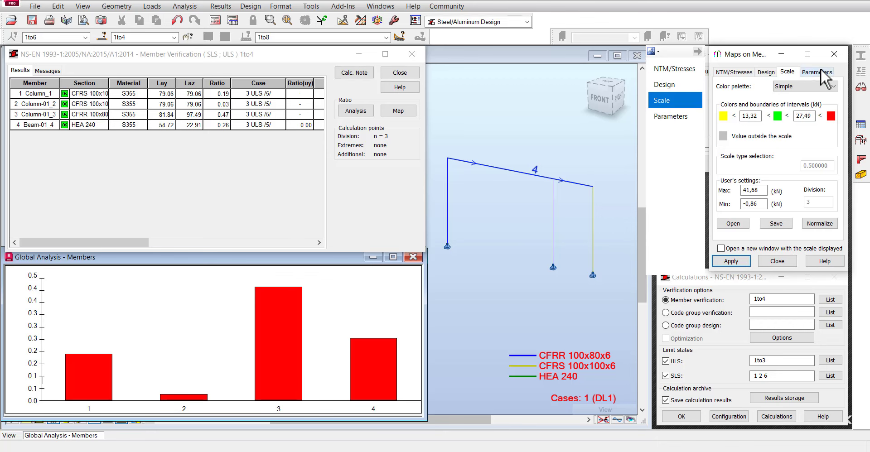
pyautogui.click(822, 72)
pyautogui.click(788, 72)
pyautogui.click(743, 72)
pyautogui.click(766, 72)
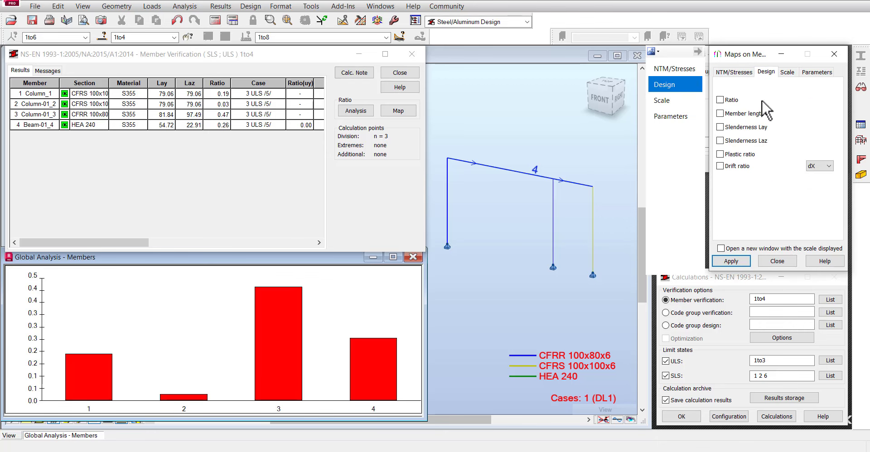
pyautogui.click(720, 101)
pyautogui.click(739, 261)
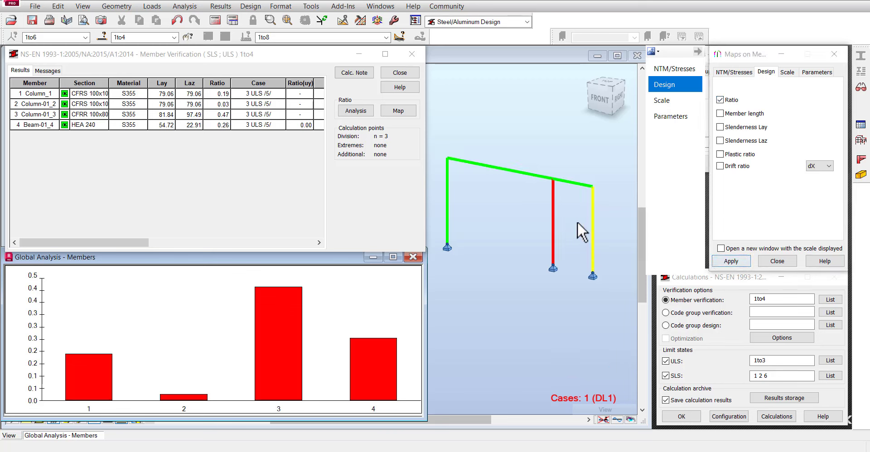
# Set the map descriptions to text, apply them to the frame's ratio map, and close the map settings.
pyautogui.click(819, 72)
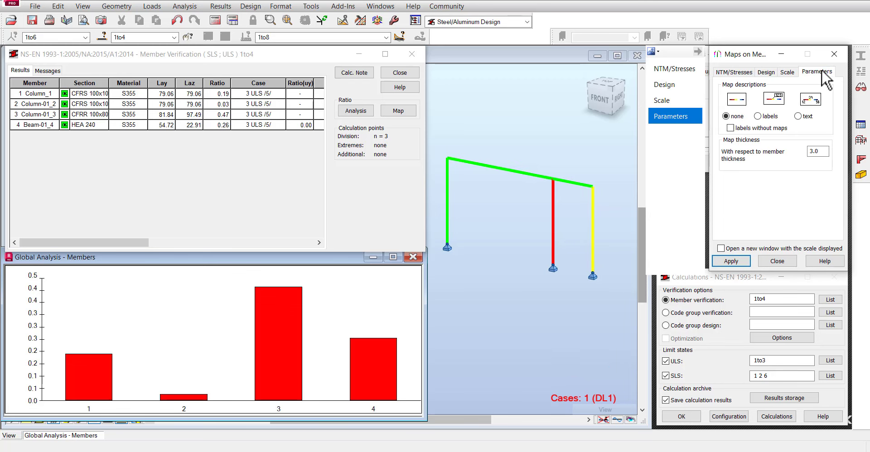
pyautogui.click(805, 116)
pyautogui.click(731, 259)
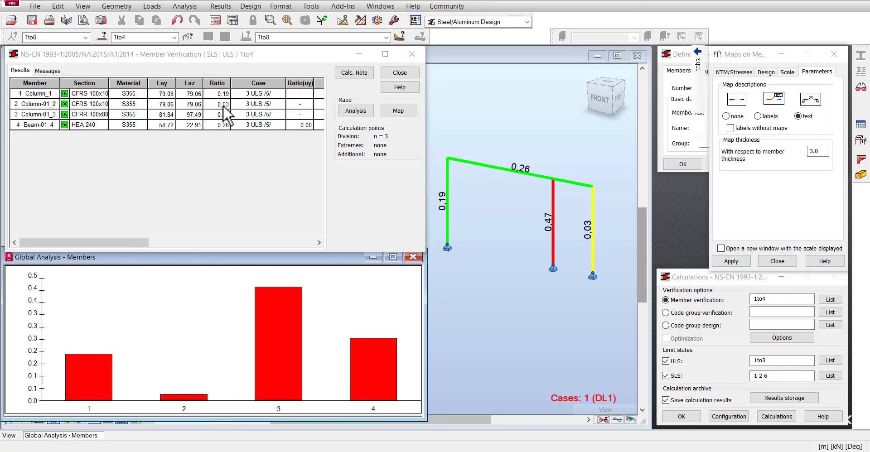
pyautogui.scroll(-3, 535, 145)
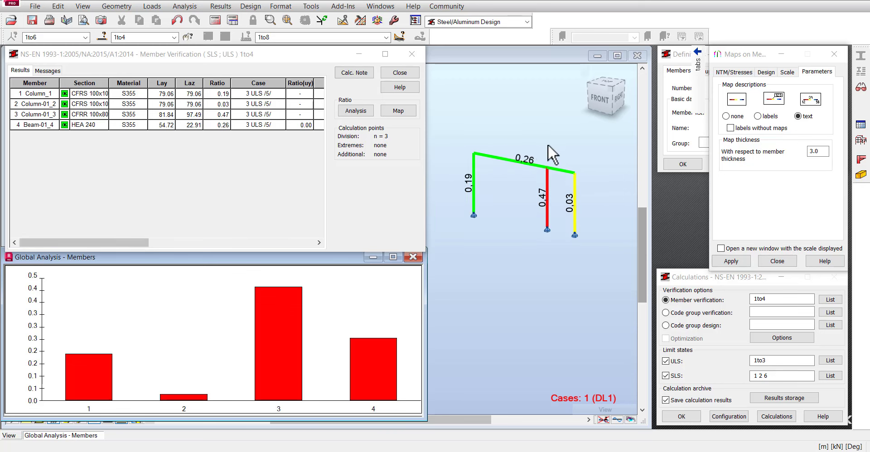
pyautogui.scroll(3, 532, 129)
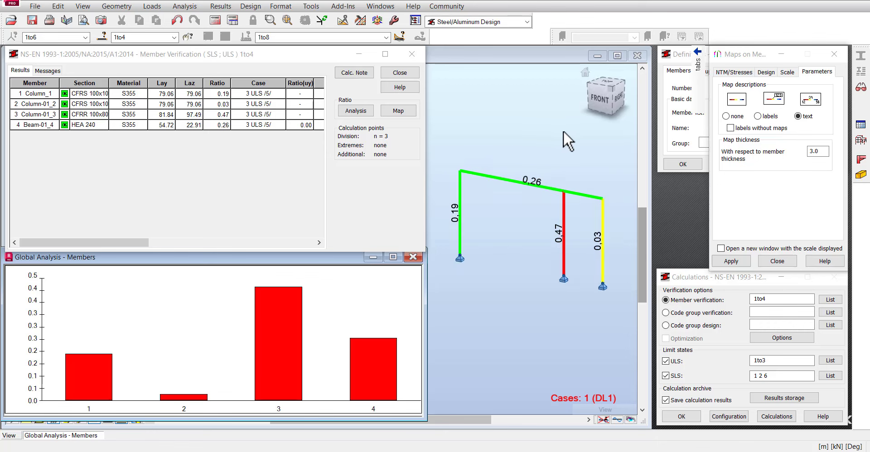
pyautogui.click(834, 54)
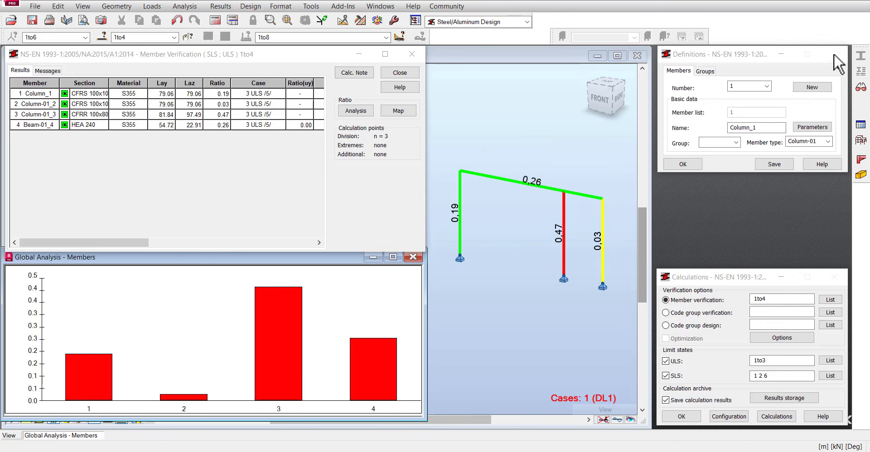
# Display the My Moment diagram on the frame and increase the diagram size to a scale of 2,50 kN*m per cm.
pyautogui.click(235, 8)
pyautogui.click(235, 49)
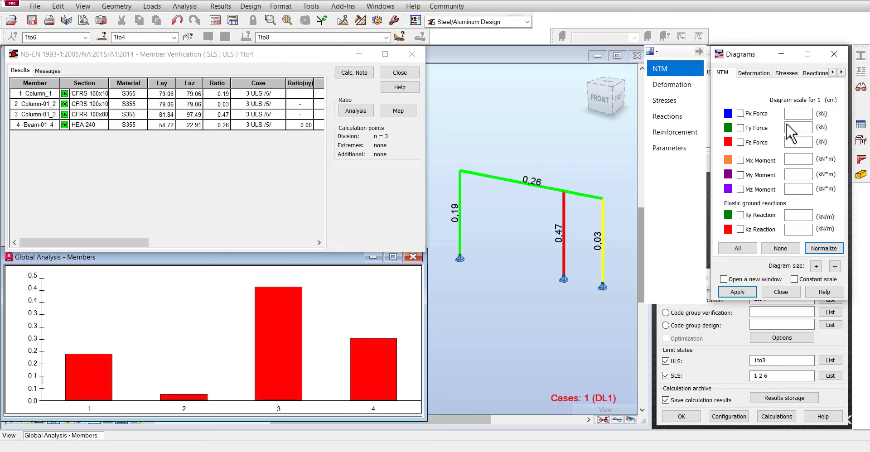
pyautogui.click(753, 174)
pyautogui.click(734, 291)
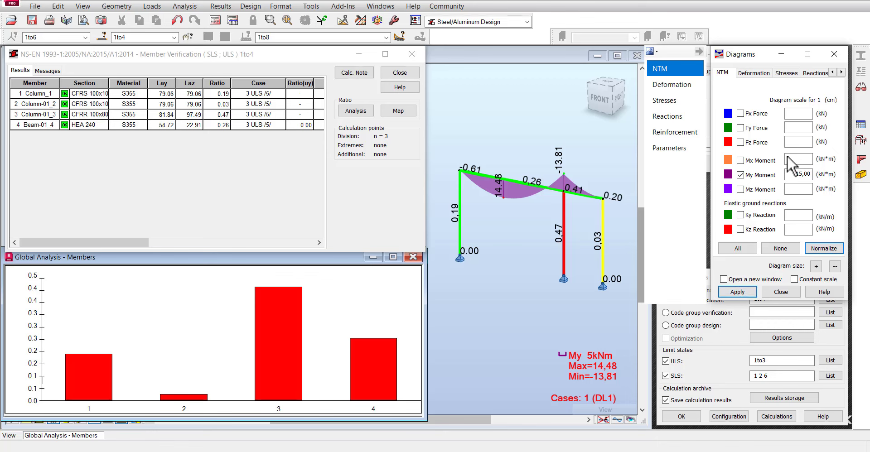
pyautogui.click(816, 267)
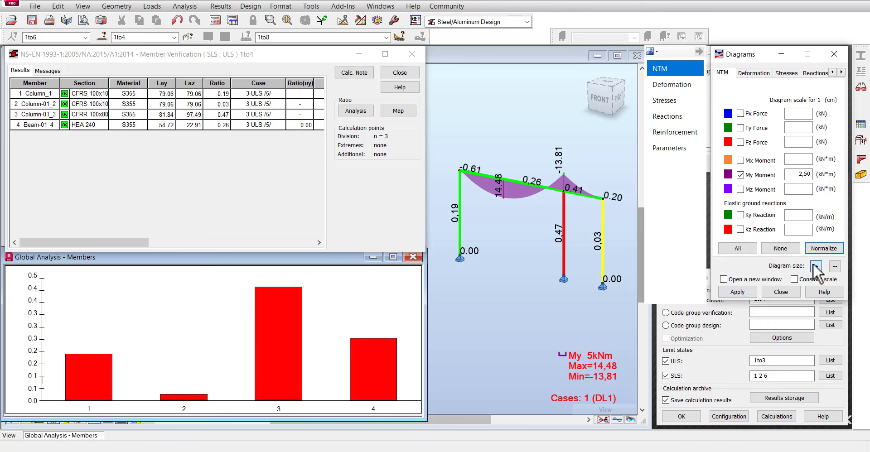